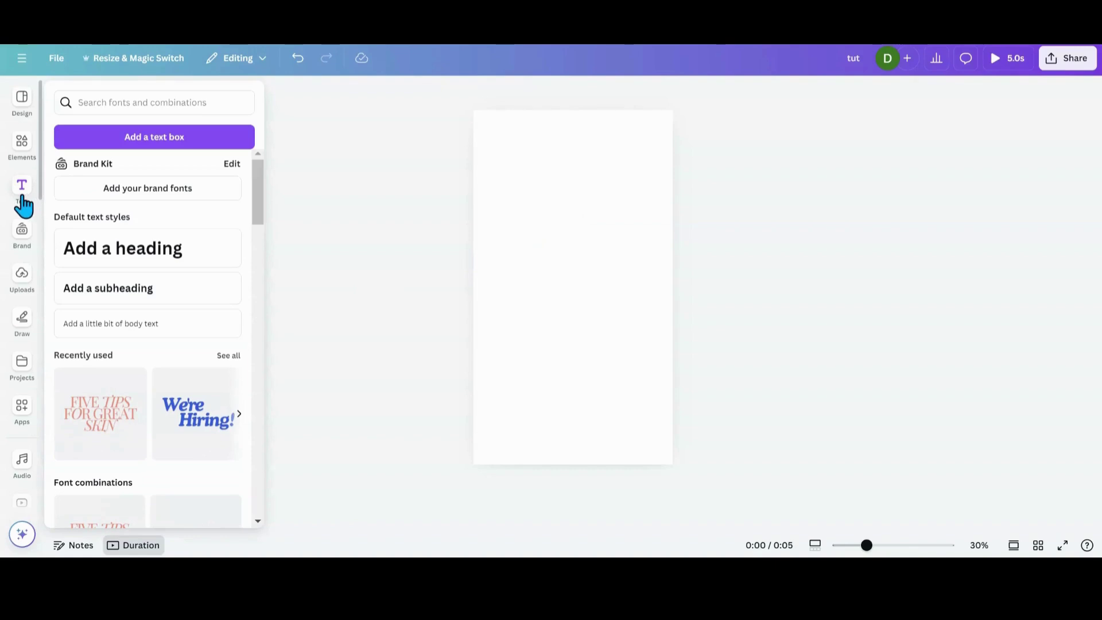
- Add the "instant" font combination to the blank page and delete its "CLASSIC" subtitle
{"action": "scroll", "coordinate": [109, 278], "scroll_direction": "down", "scroll_amount": 10}
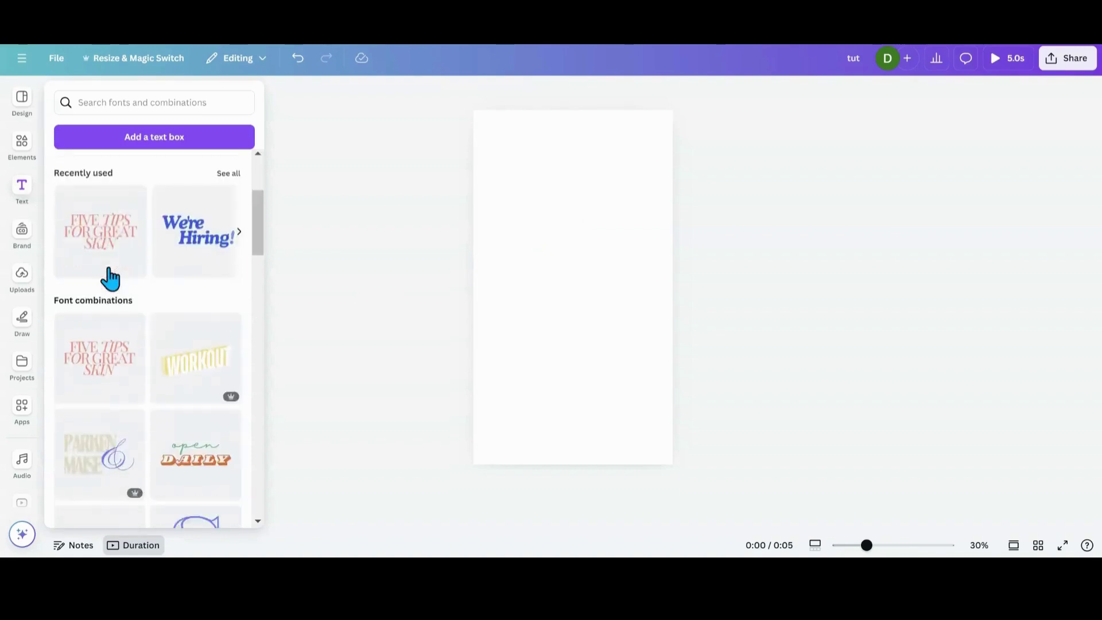
{"action": "scroll", "coordinate": [110, 279], "scroll_direction": "down", "scroll_amount": 8}
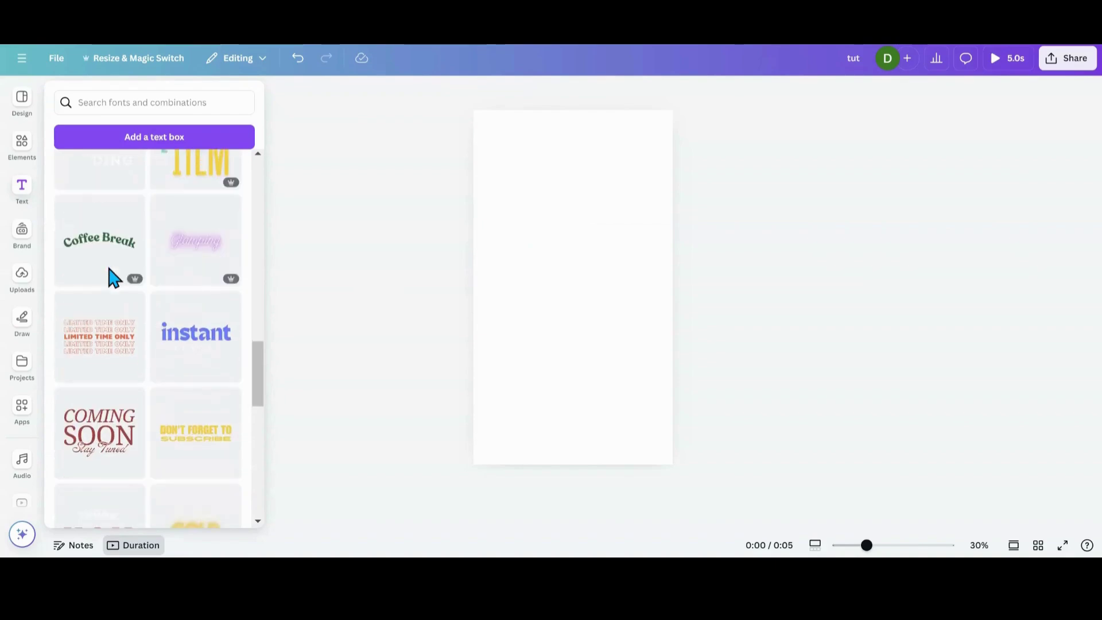
{"action": "left_click", "coordinate": [179, 347]}
{"action": "left_click", "coordinate": [556, 309]}
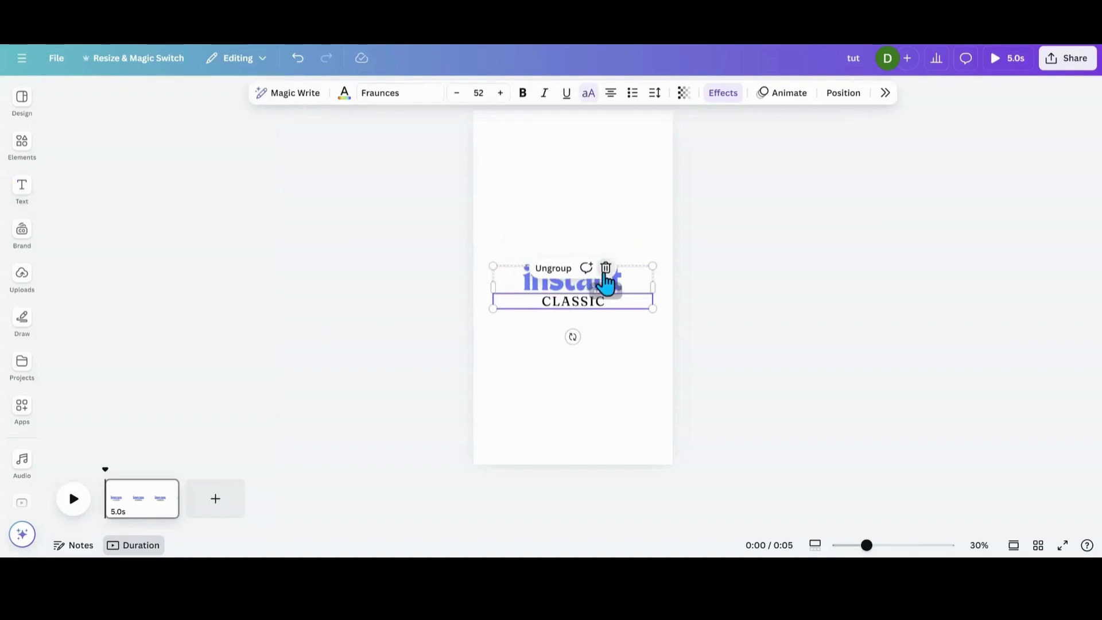
{"action": "left_click", "coordinate": [606, 268]}
- Remove the Lift effect from the "instant" text by setting its effect style to None
{"action": "double_click", "coordinate": [606, 281]}
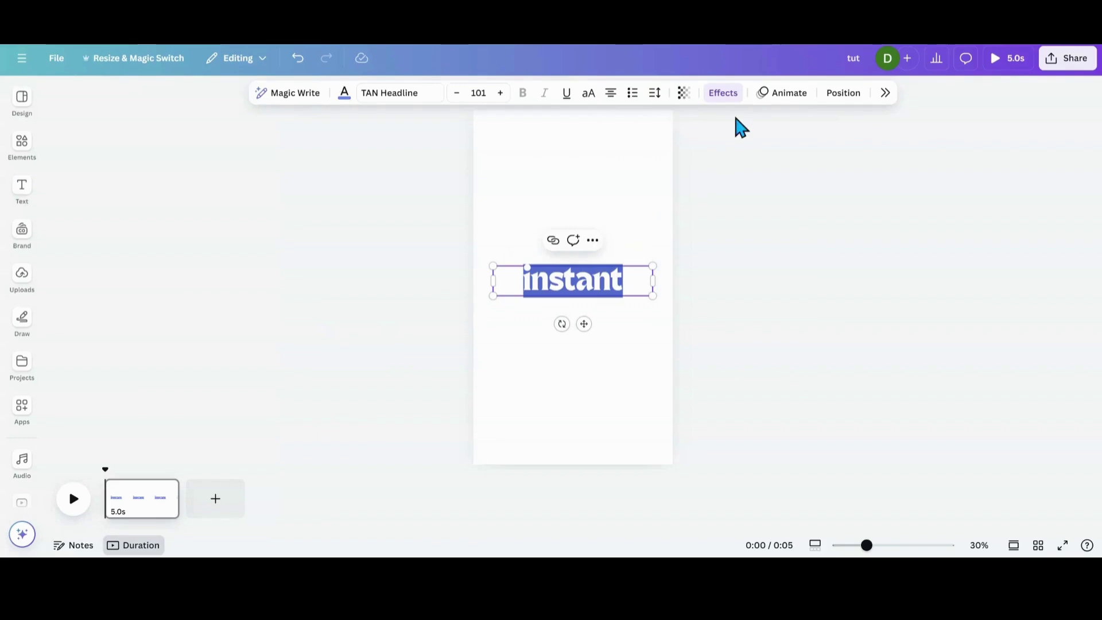
{"action": "left_click", "coordinate": [725, 94]}
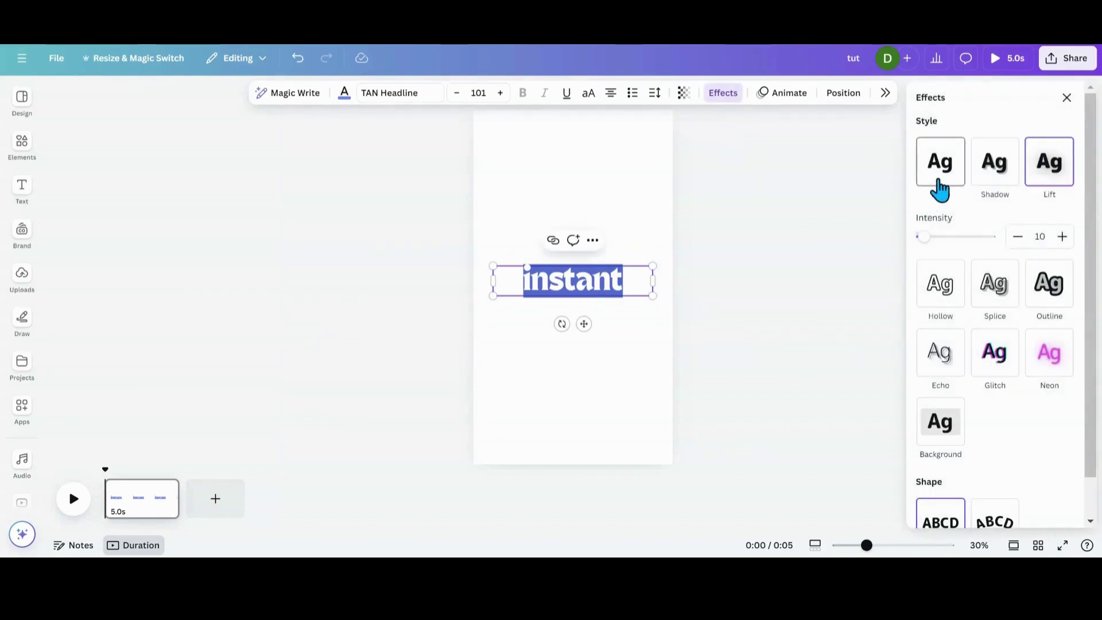
{"action": "left_click", "coordinate": [937, 180]}
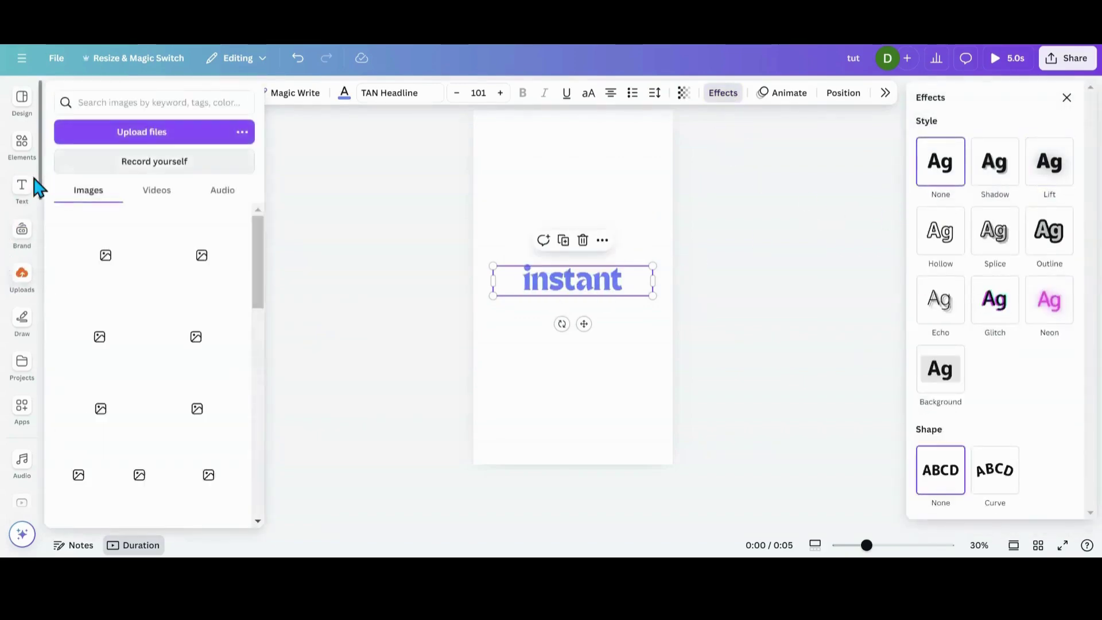
{"action": "left_click", "coordinate": [25, 194]}
{"action": "scroll", "coordinate": [88, 241], "scroll_direction": "up", "scroll_amount": 3}
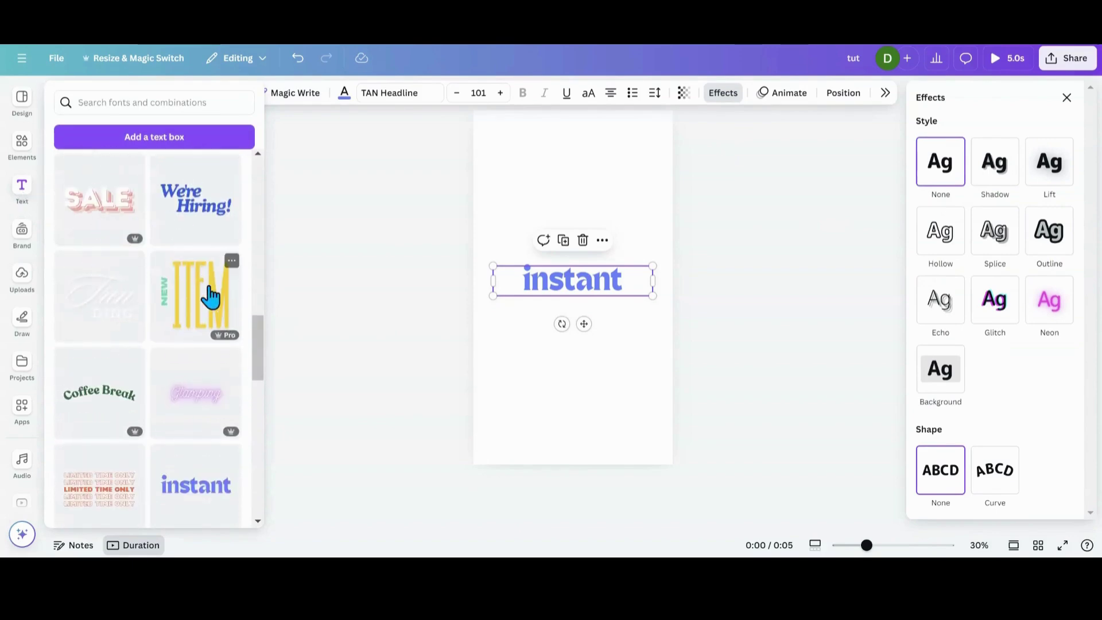
- Replace the word "instant" with the text "Today Create Something Beautiful"
{"action": "left_click", "coordinate": [630, 300]}
{"action": "double_click", "coordinate": [612, 289]}
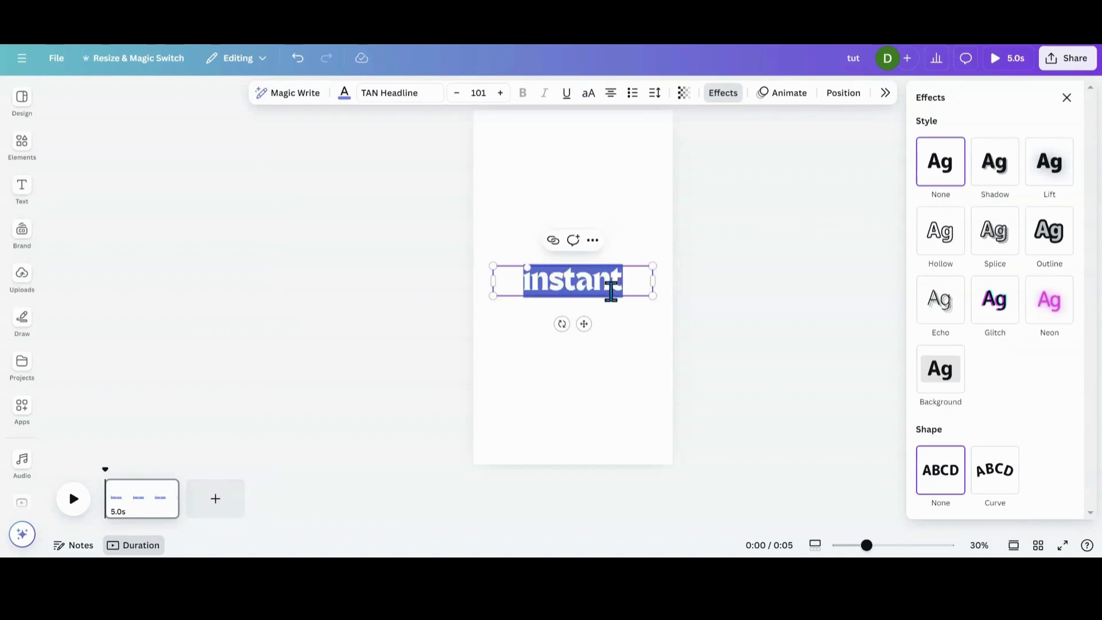
{"action": "type", "text": "T"}
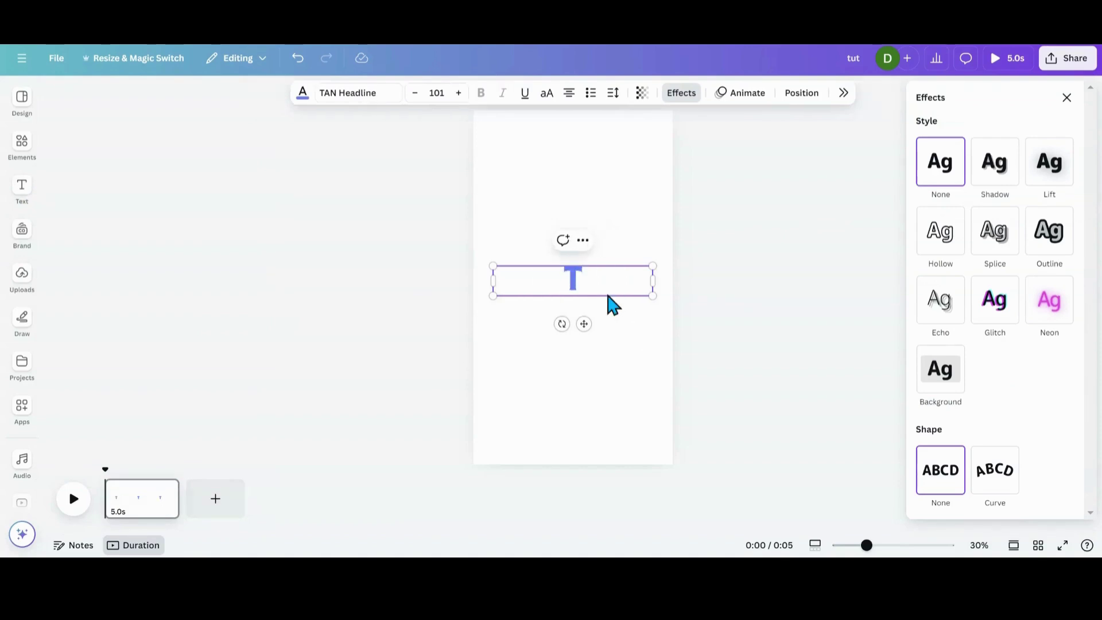
{"action": "type", "text": "oday"}
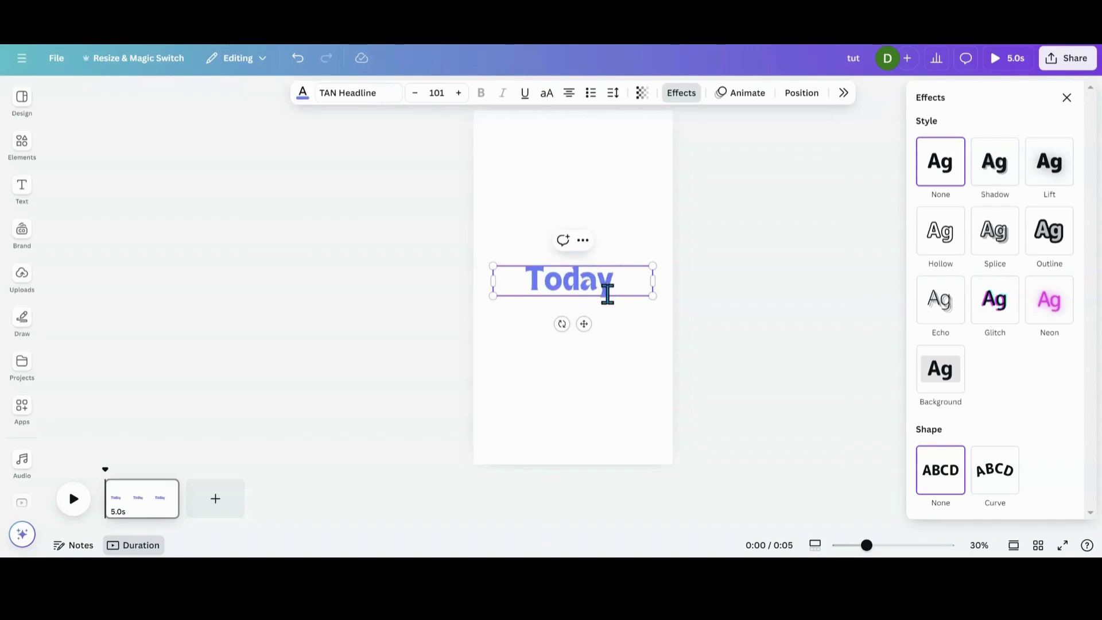
{"action": "type", "text": " Creat"}
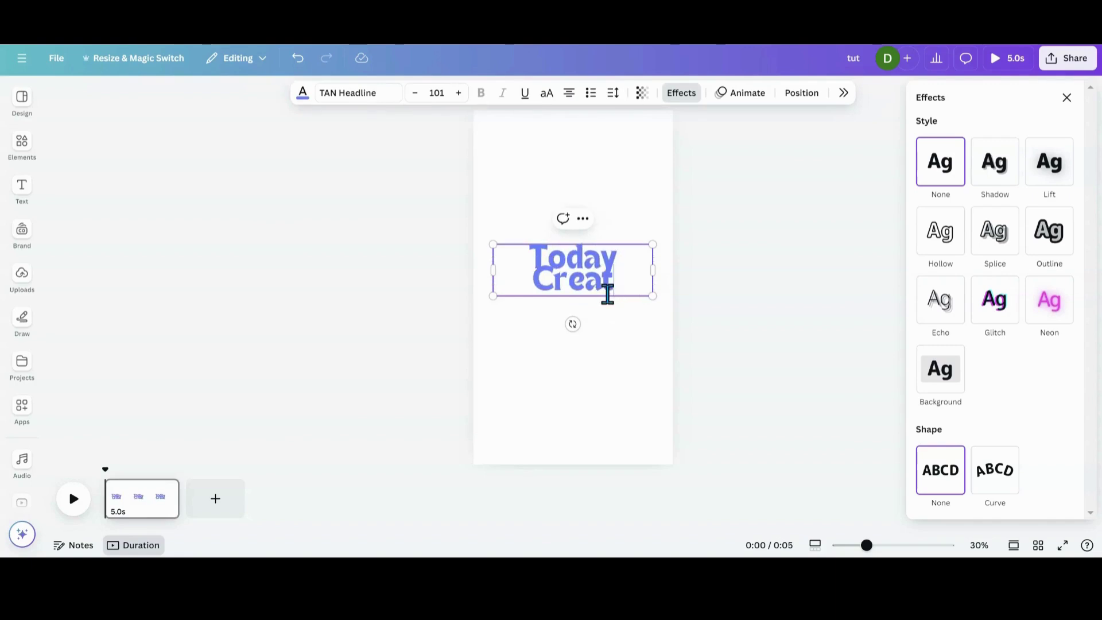
{"action": "type", "text": "e So"}
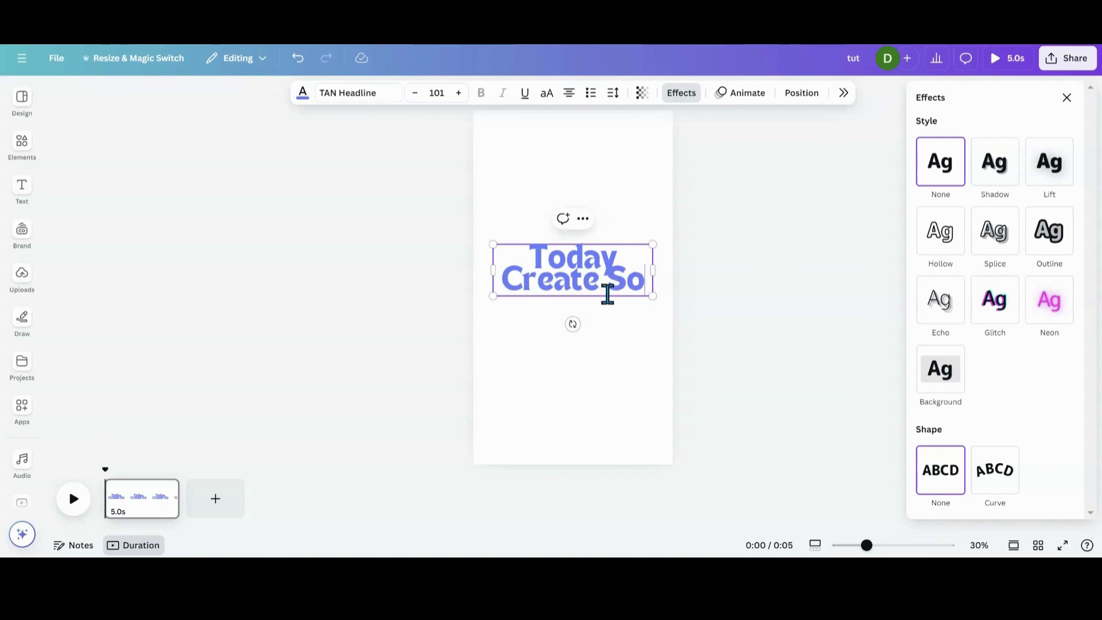
{"action": "type", "text": "mething"}
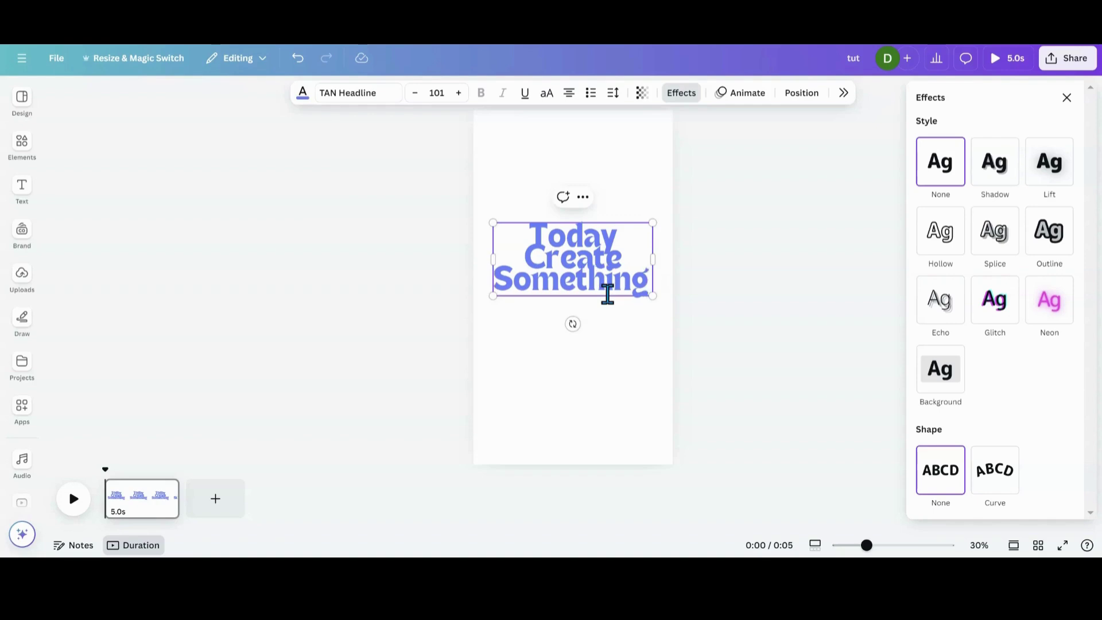
{"action": "type", "text": " Bea"}
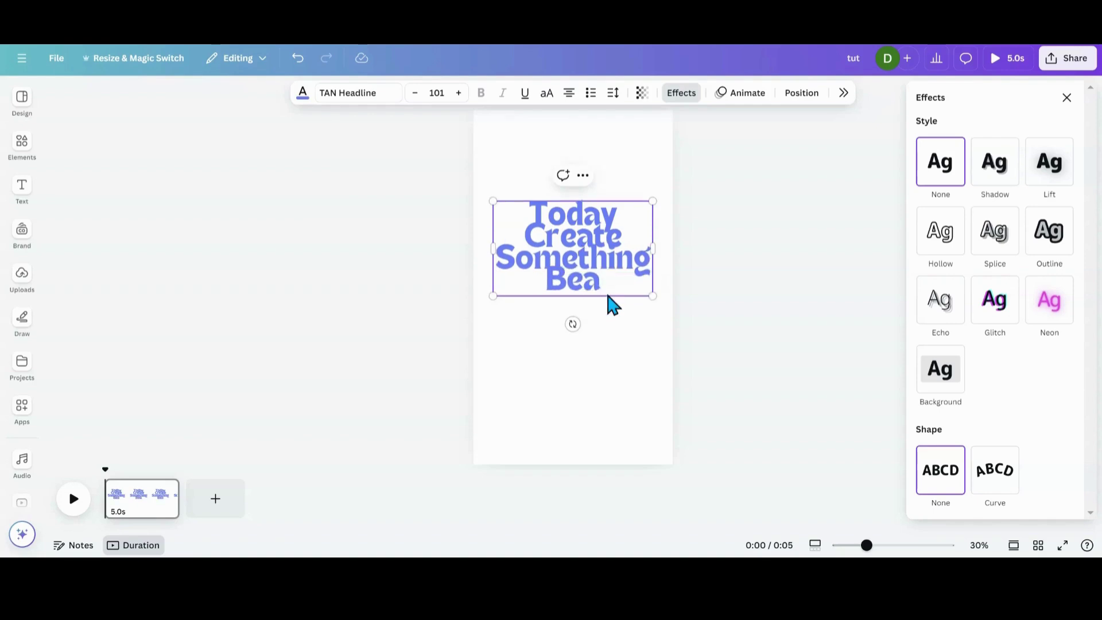
{"action": "type", "text": "utif"}
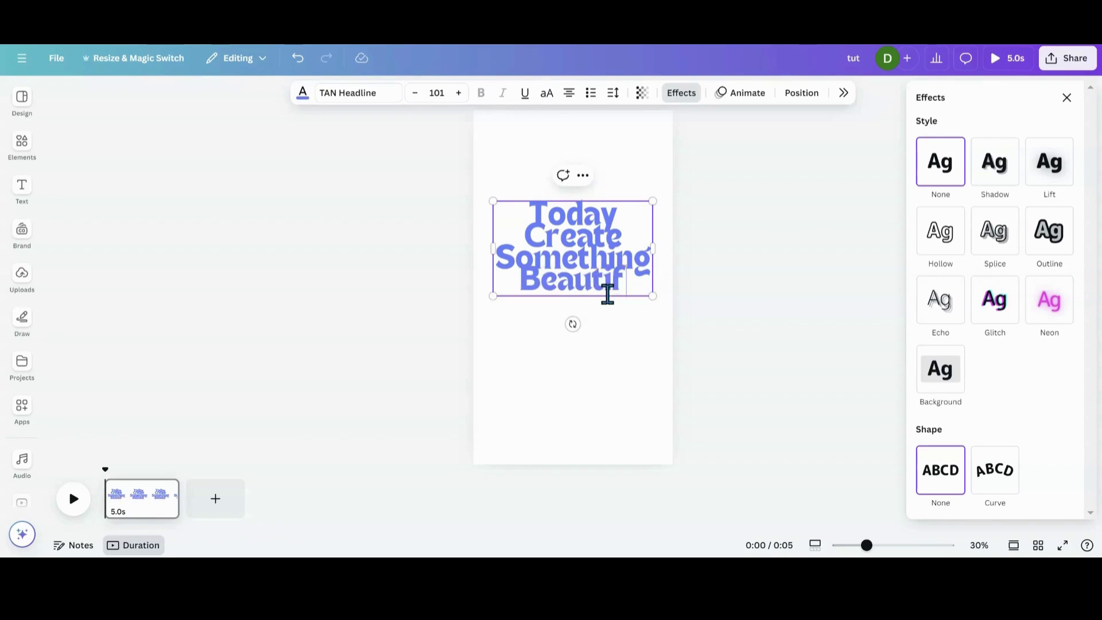
{"action": "type", "text": "ul"}
{"action": "key", "text": "BackSpace"}
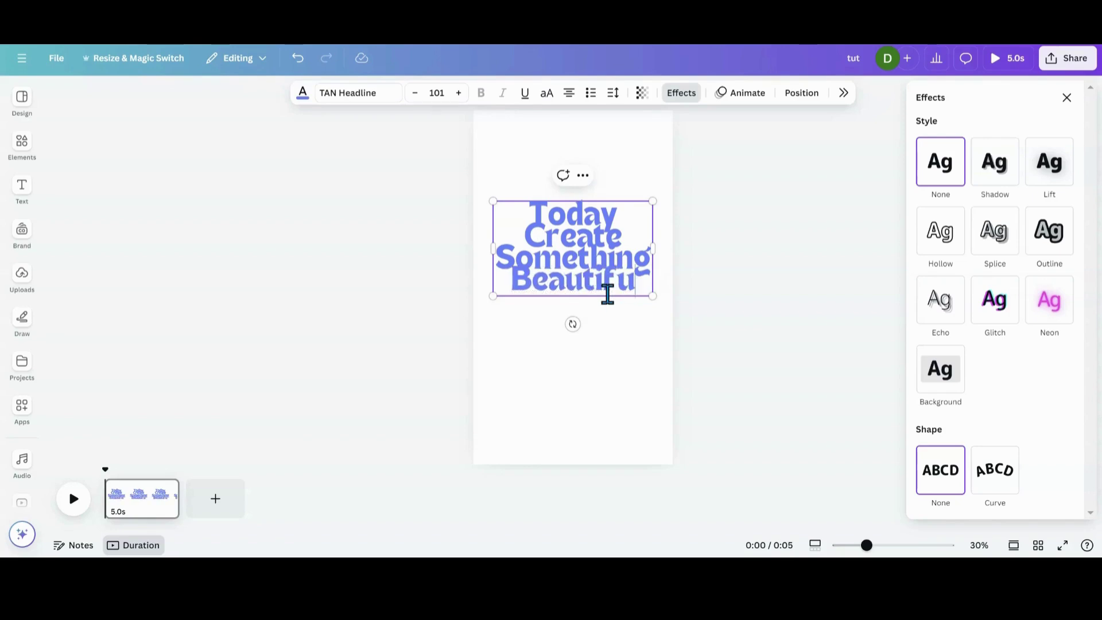
{"action": "type", "text": "l"}
- Set the line spacing of the whole "Today Create Something Beautiful" text to 1.36
{"action": "left_click_drag", "start_coordinate": [646, 283], "coordinate": [535, 217]}
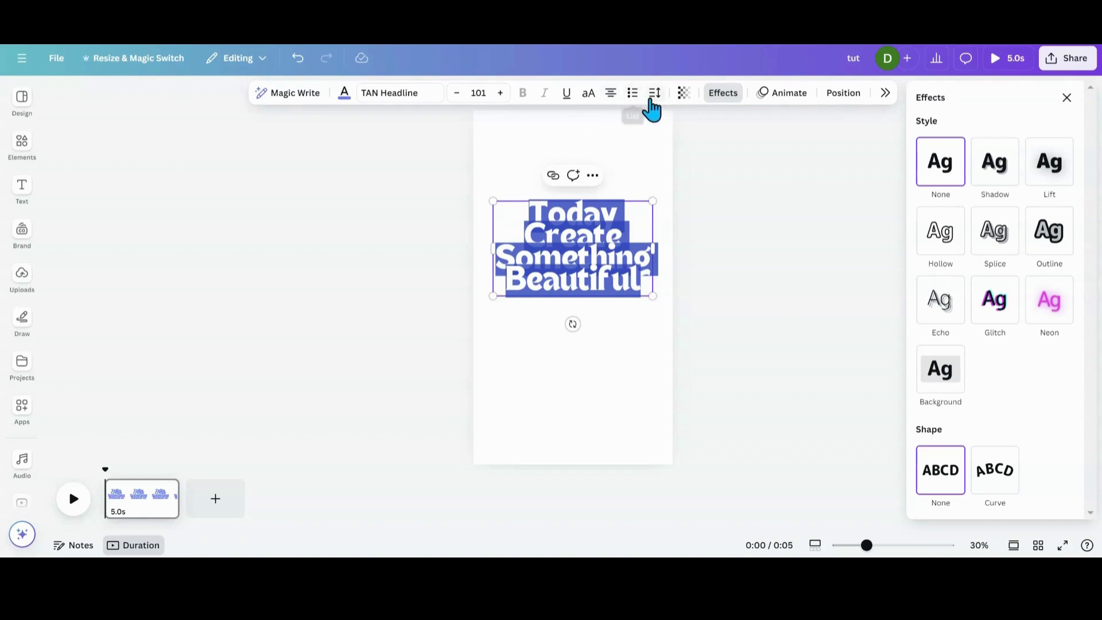
{"action": "left_click", "coordinate": [654, 96]}
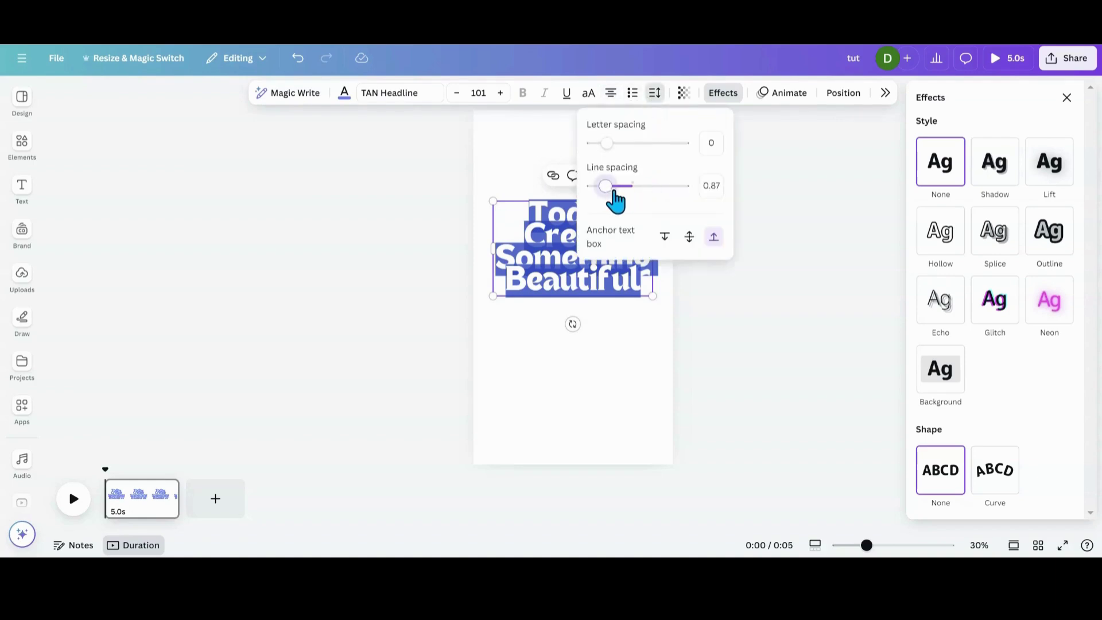
{"action": "left_click", "coordinate": [625, 187]}
{"action": "left_click_drag", "start_coordinate": [627, 193], "coordinate": [632, 192]}
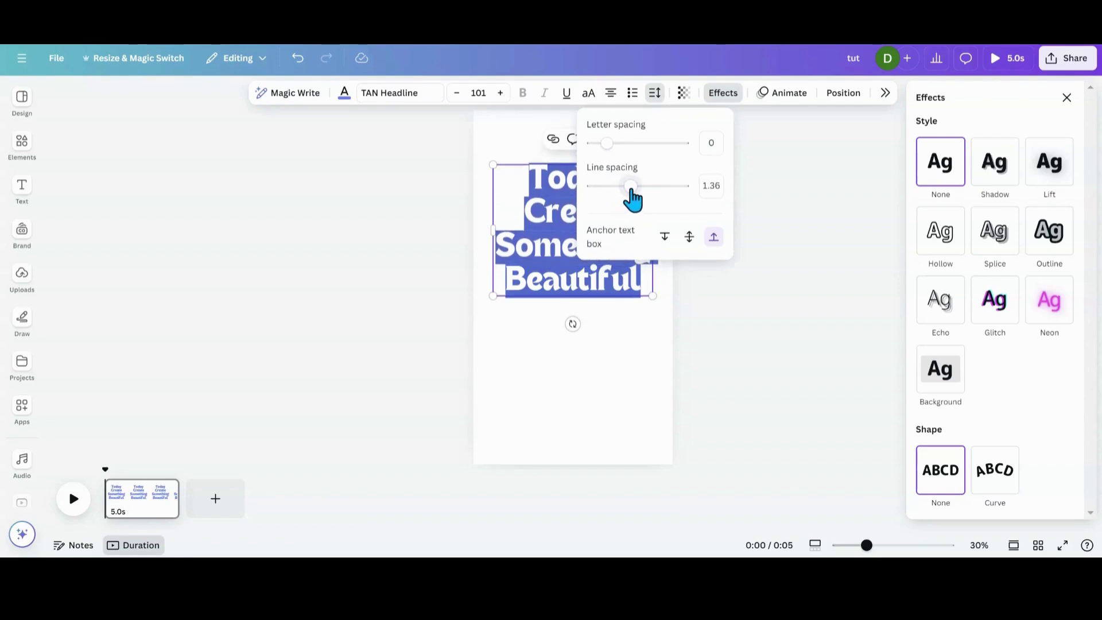
{"action": "left_click", "coordinate": [654, 382]}
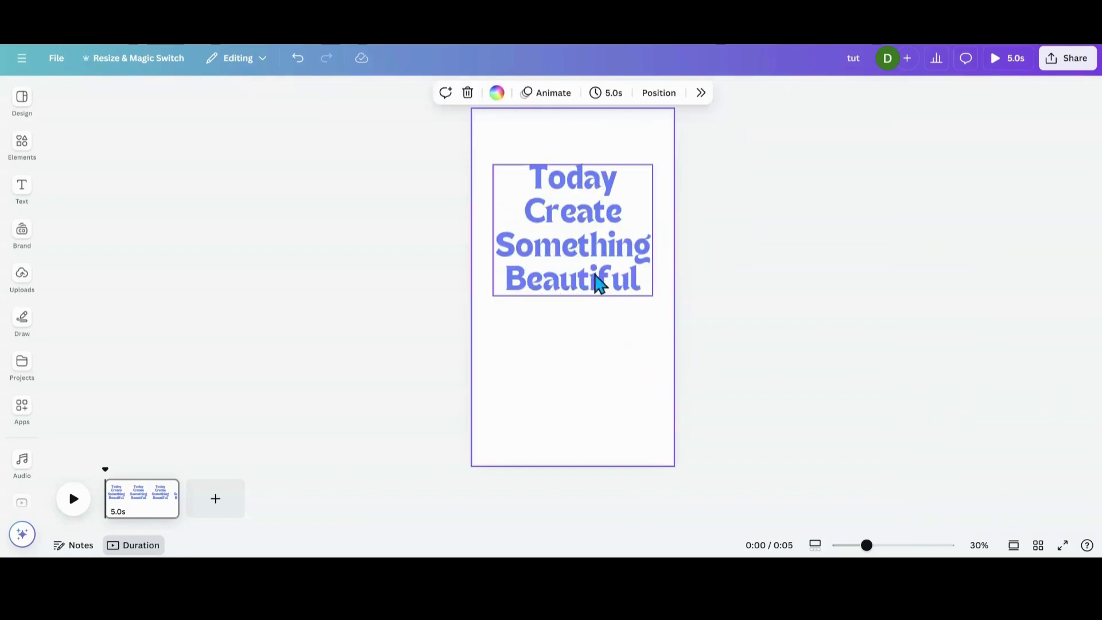
- Move the text block down so it sits horizontally centered just below the middle of the page
{"action": "left_click_drag", "start_coordinate": [595, 277], "coordinate": [587, 307]}
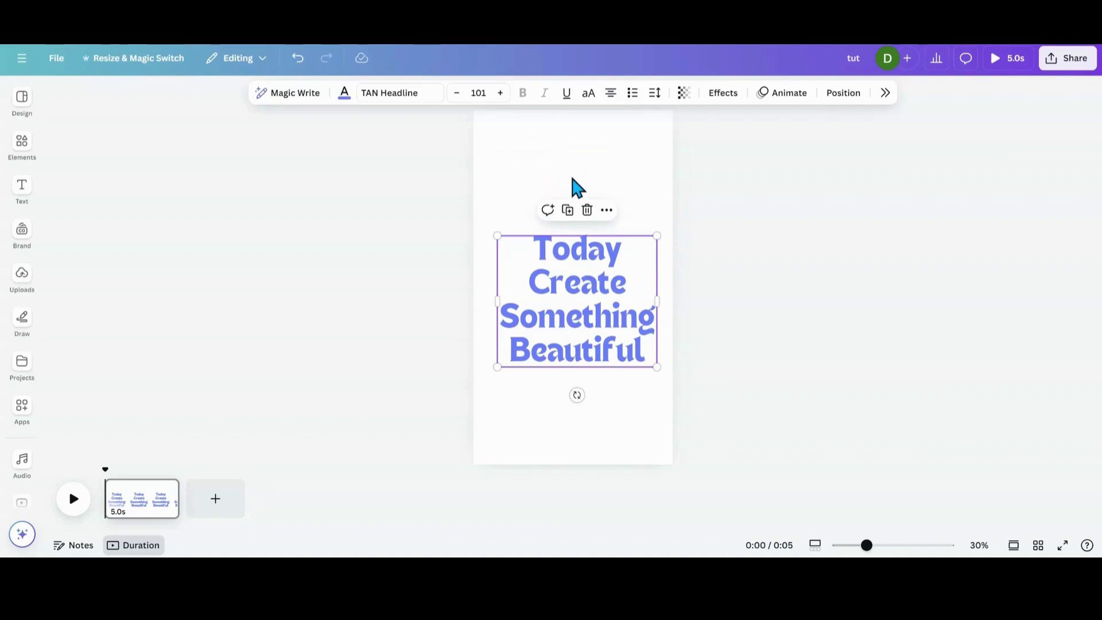
{"action": "left_click_drag", "start_coordinate": [569, 303], "coordinate": [566, 332]}
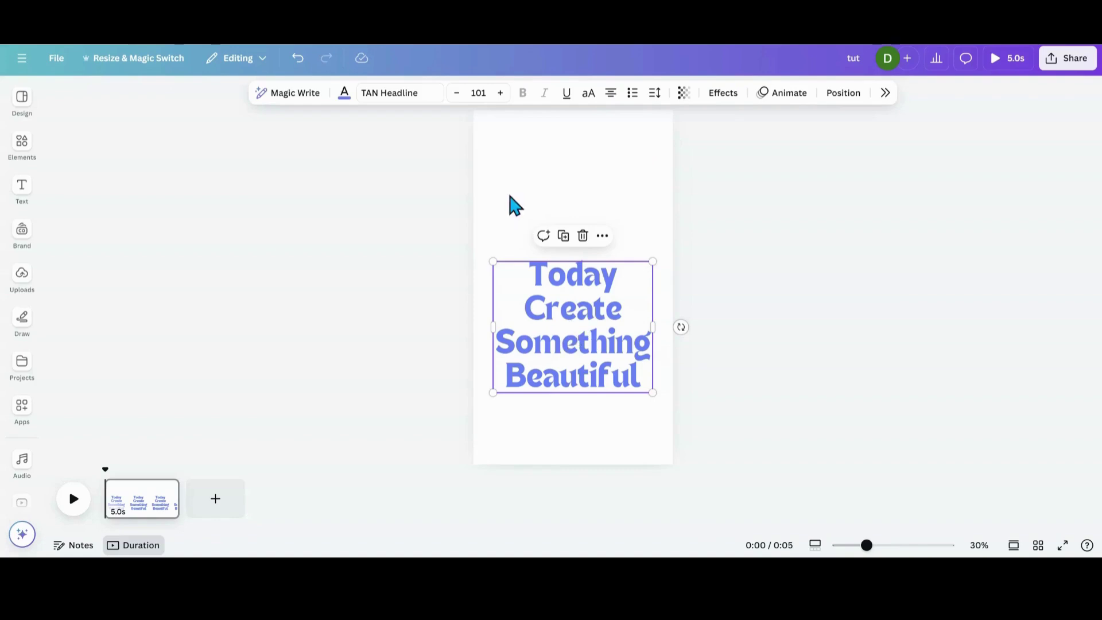
{"action": "left_click", "coordinate": [550, 307]}
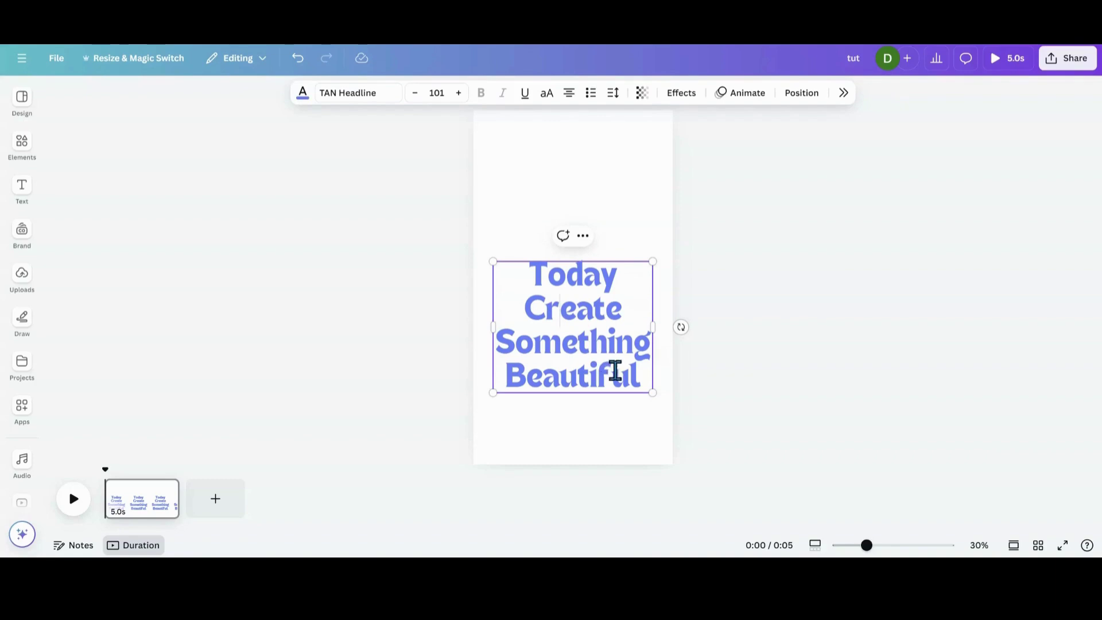
- Set the page's background color to black
{"action": "left_click", "coordinate": [526, 187]}
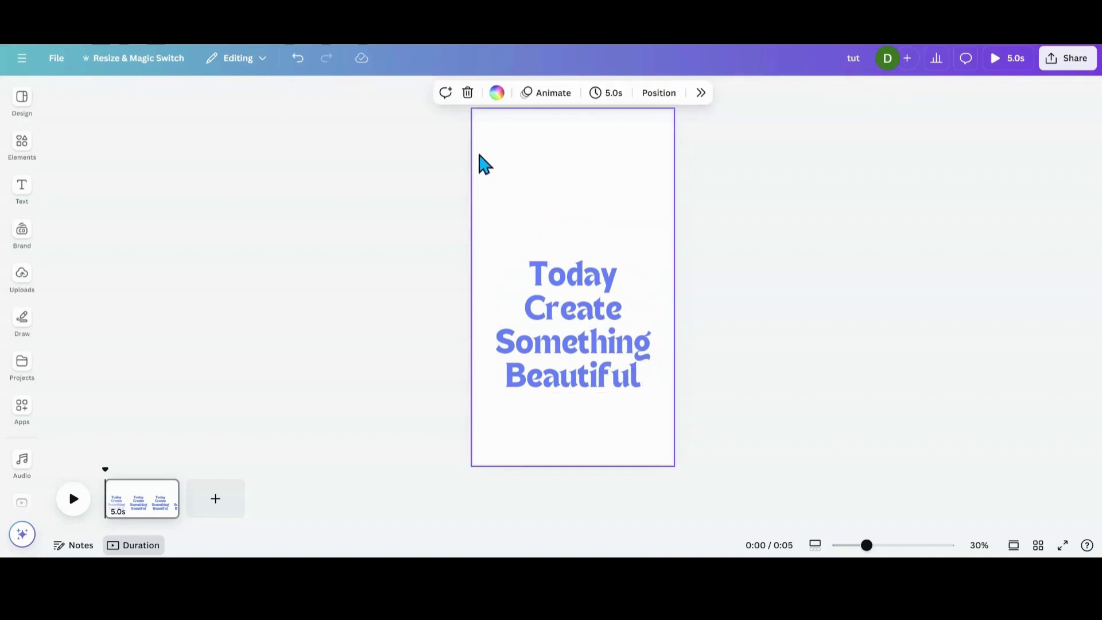
{"action": "left_click", "coordinate": [496, 94]}
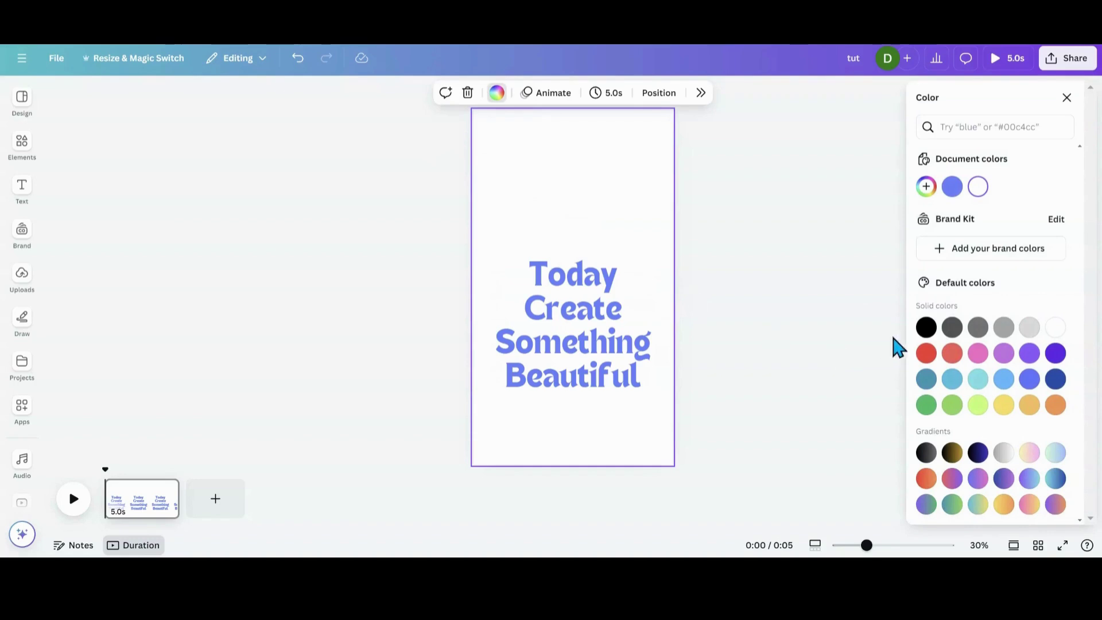
{"action": "left_click", "coordinate": [926, 328]}
- Change the color of the entire "Today Create Something Beautiful" text to white
{"action": "left_click", "coordinate": [619, 359]}
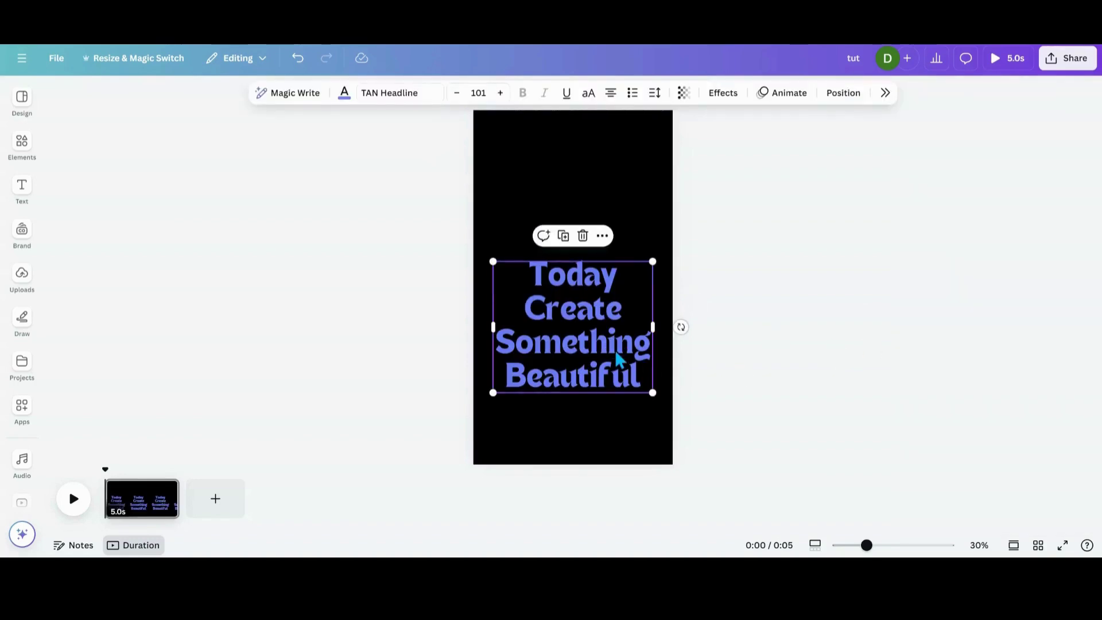
{"action": "left_click_drag", "start_coordinate": [639, 386], "coordinate": [527, 270]}
{"action": "left_click", "coordinate": [345, 94]}
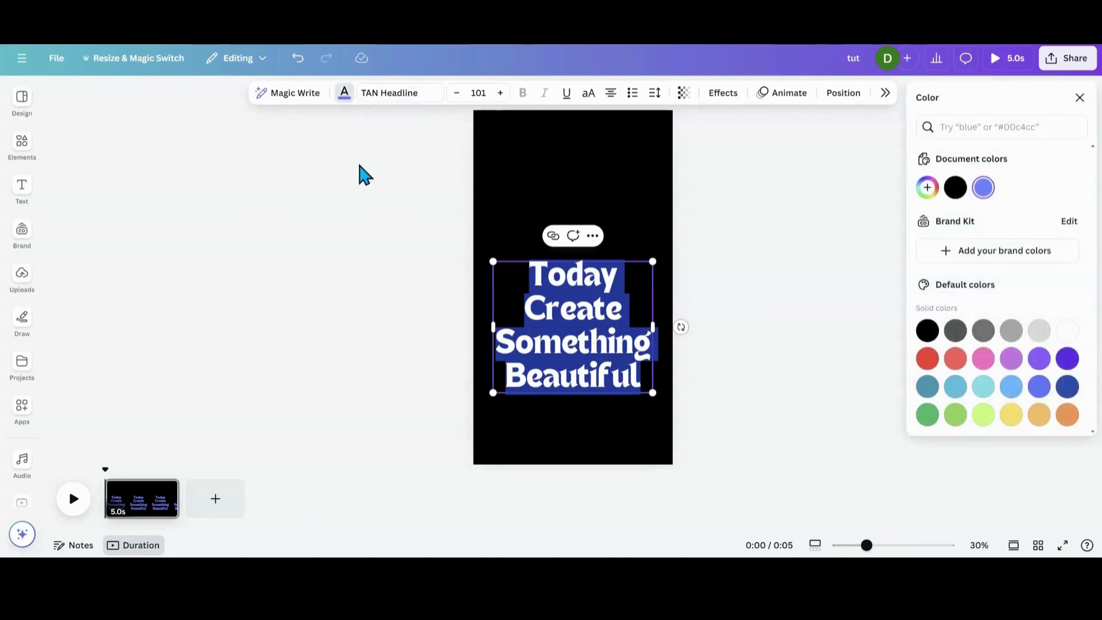
{"action": "left_click", "coordinate": [1066, 331]}
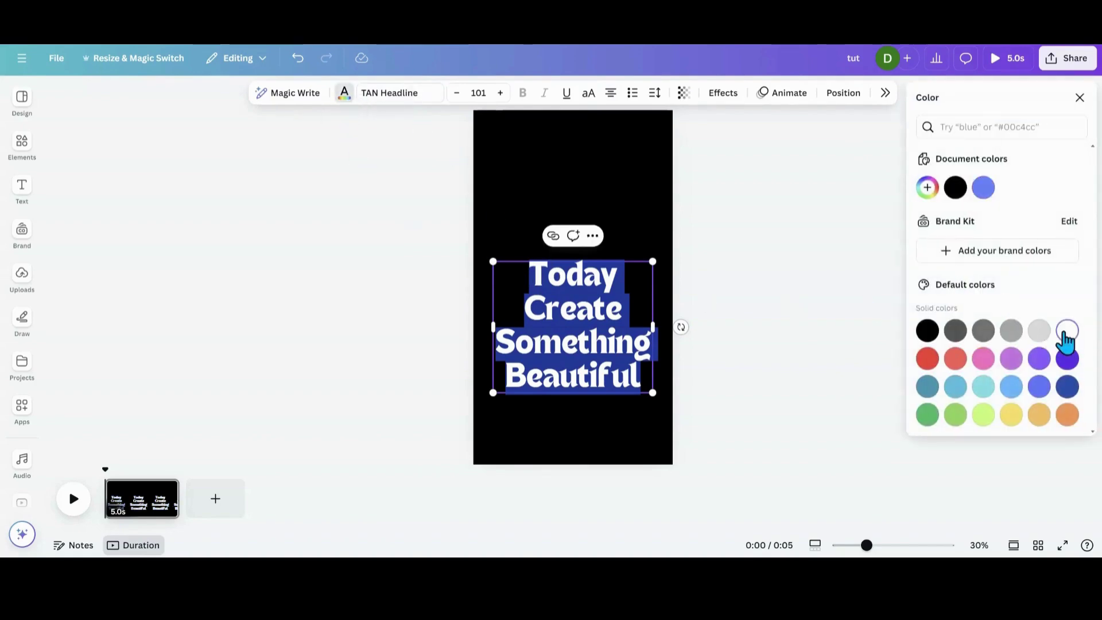
{"action": "left_click", "coordinate": [367, 351]}
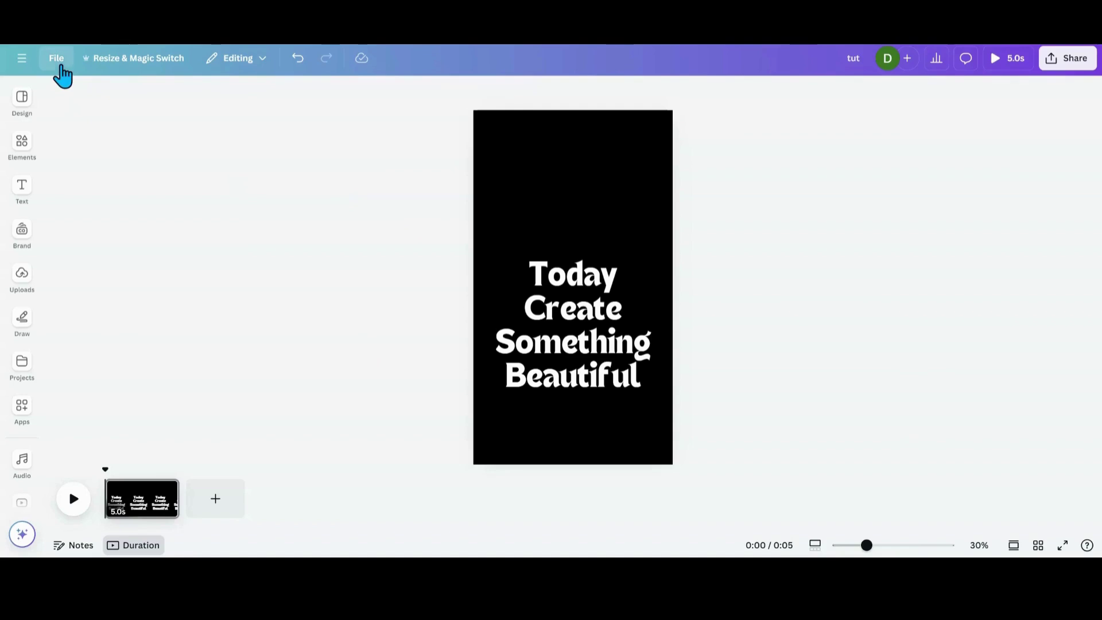
- Download the design as a PNG file
{"action": "left_click", "coordinate": [57, 61]}
{"action": "left_click", "coordinate": [78, 322]}
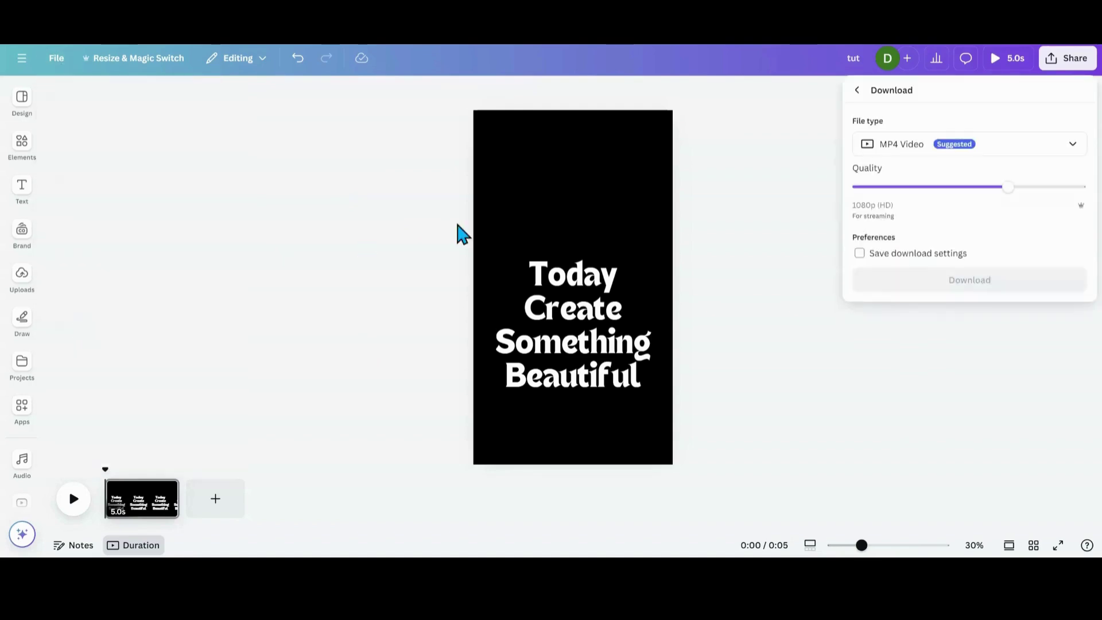
{"action": "left_click", "coordinate": [1083, 154]}
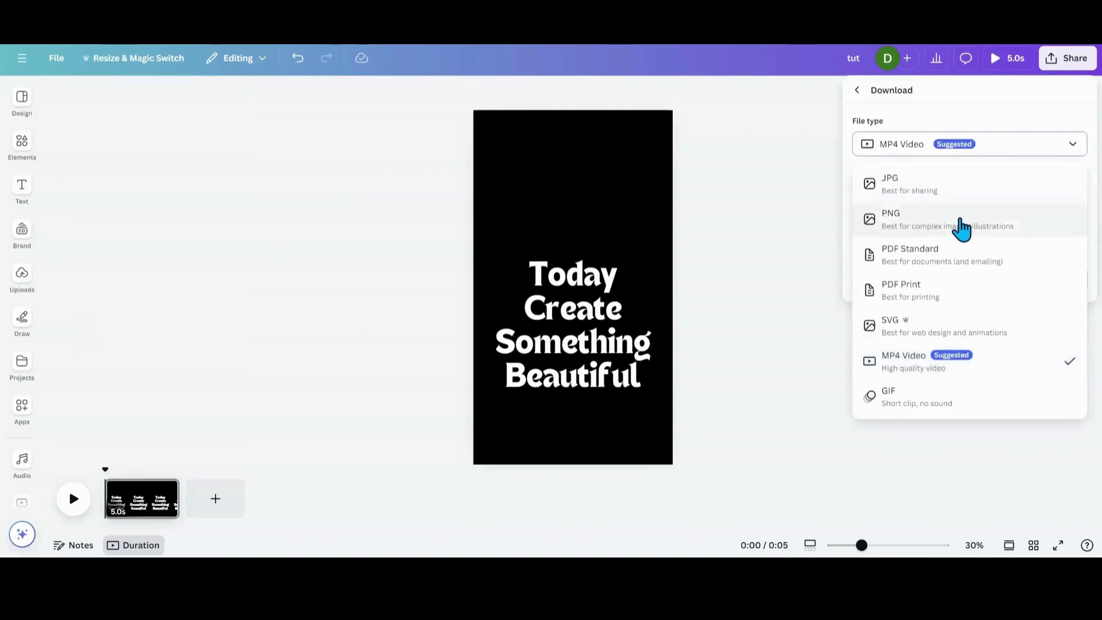
{"action": "left_click", "coordinate": [962, 228]}
{"action": "left_click", "coordinate": [979, 307]}
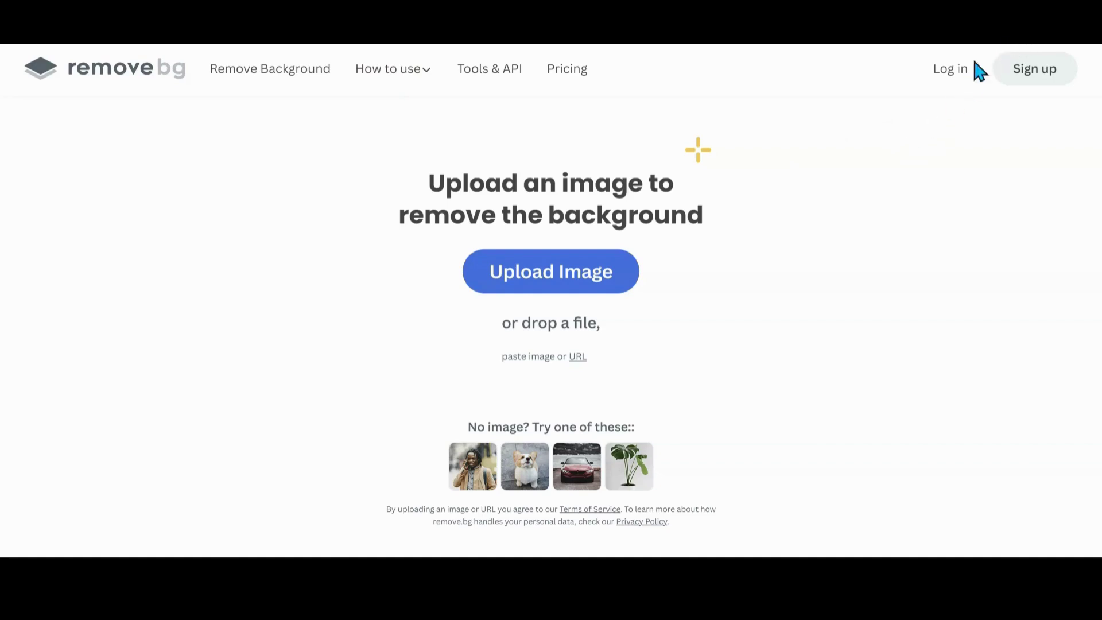
- Switch to remove.bg and upload the downloaded PNG to remove its background
{"action": "left_click_drag", "start_coordinate": [893, 119], "coordinate": [569, 283]}
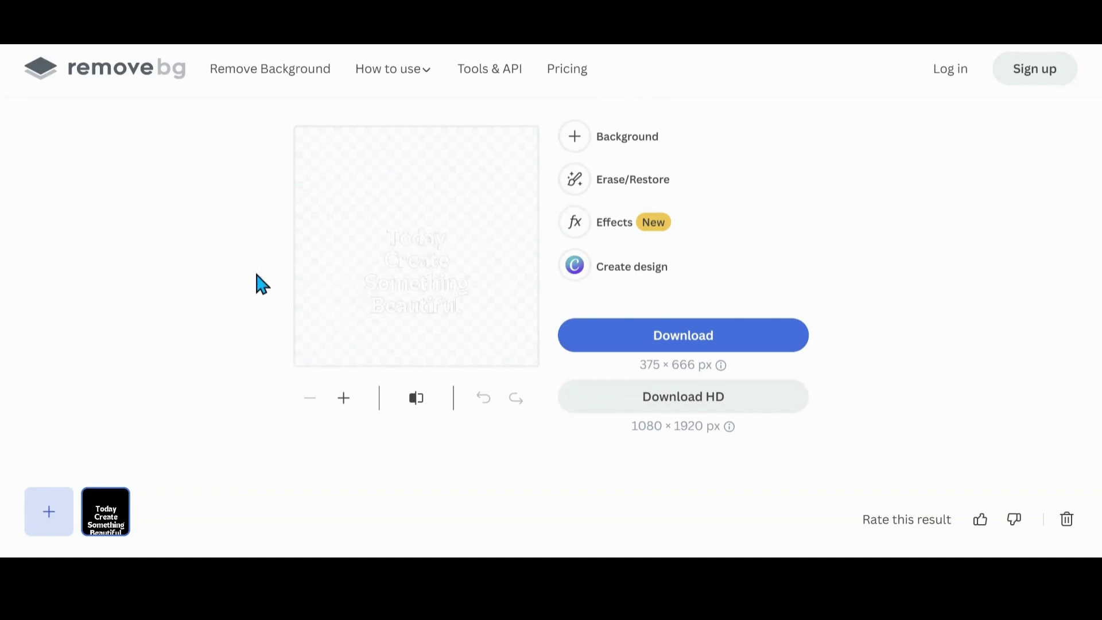
- Restore the entire black background around the text with the Magic Brush at a larger brush size
{"action": "left_click", "coordinate": [639, 193]}
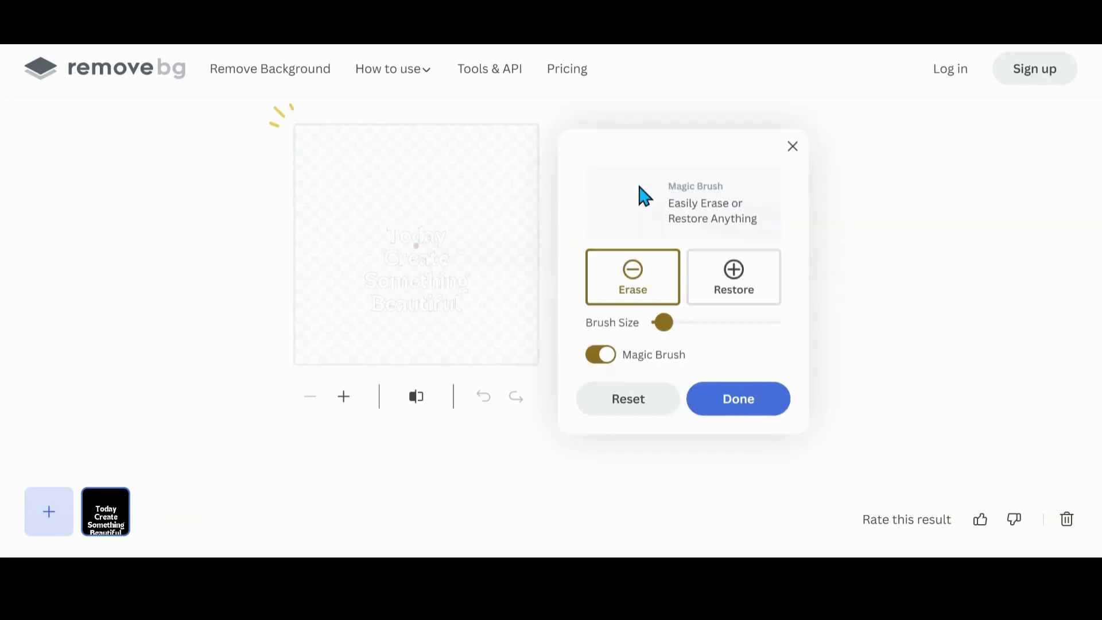
{"action": "left_click", "coordinate": [713, 292]}
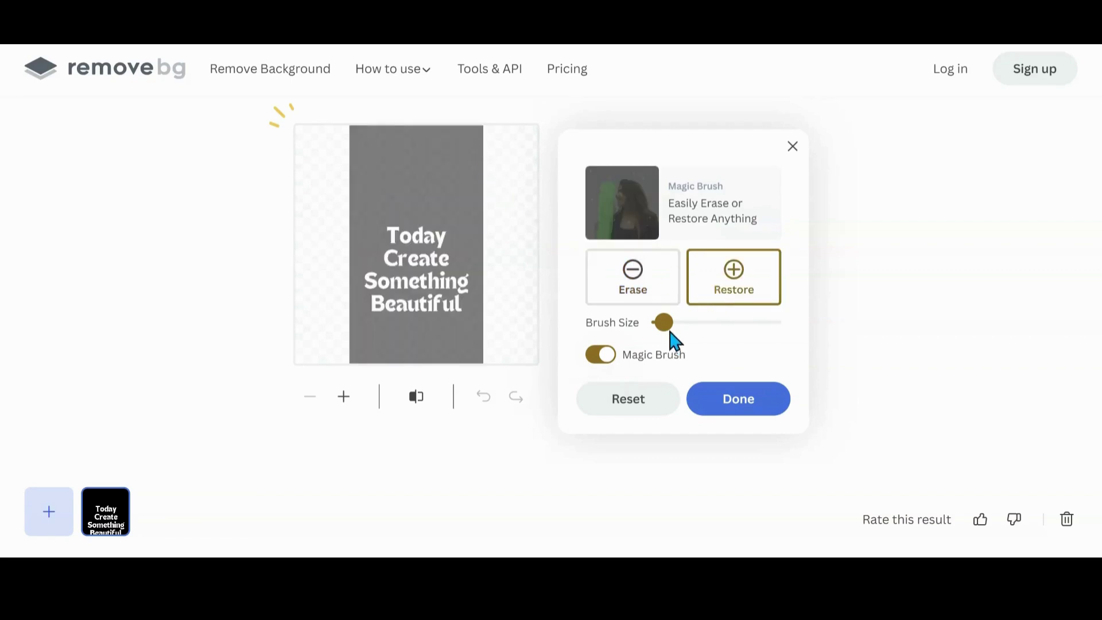
{"action": "left_click_drag", "start_coordinate": [665, 322], "coordinate": [723, 322]}
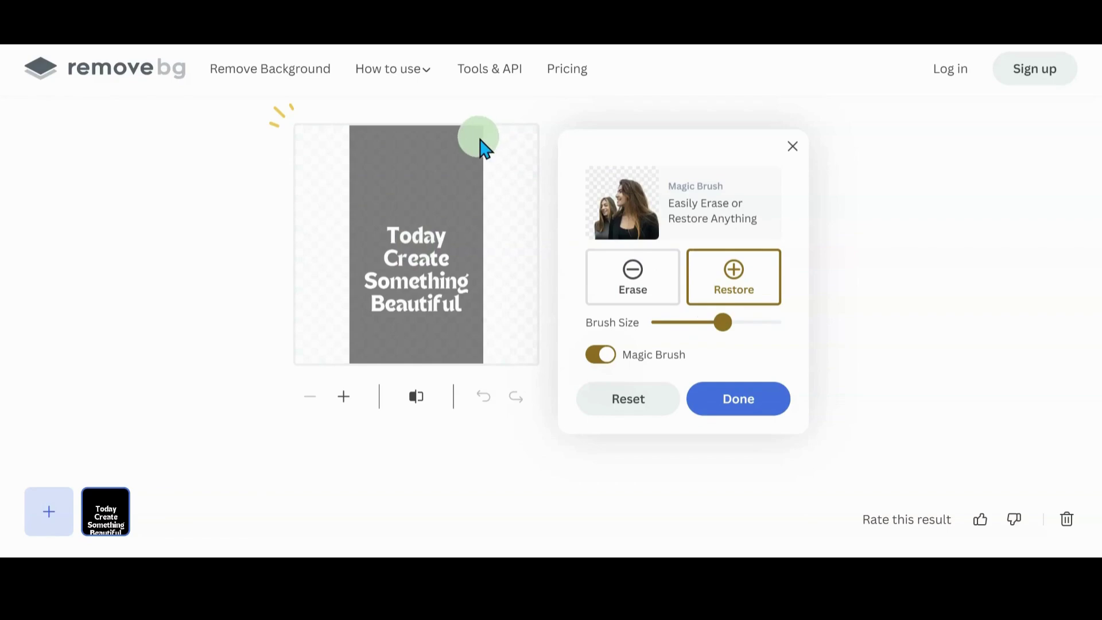
{"action": "mouse_move", "coordinate": [469, 144]}
{"action": "left_mouse_down"}
{"action": "mouse_move", "coordinate": [472, 348]}
{"action": "mouse_move", "coordinate": [366, 356]}
{"action": "mouse_move", "coordinate": [356, 330]}
{"action": "mouse_move", "coordinate": [371, 206]}
{"action": "mouse_move", "coordinate": [364, 145]}
{"action": "mouse_move", "coordinate": [452, 147]}
{"action": "mouse_move", "coordinate": [478, 218]}
{"action": "mouse_move", "coordinate": [455, 338]}
{"action": "mouse_move", "coordinate": [419, 167]}
{"action": "mouse_move", "coordinate": [397, 258]}
{"action": "mouse_move", "coordinate": [395, 349]}
{"action": "mouse_move", "coordinate": [424, 314]}
{"action": "mouse_move", "coordinate": [393, 159]}
{"action": "mouse_move", "coordinate": [354, 250]}
{"action": "mouse_move", "coordinate": [384, 229]}
{"action": "mouse_move", "coordinate": [369, 172]}
{"action": "left_mouse_up"}
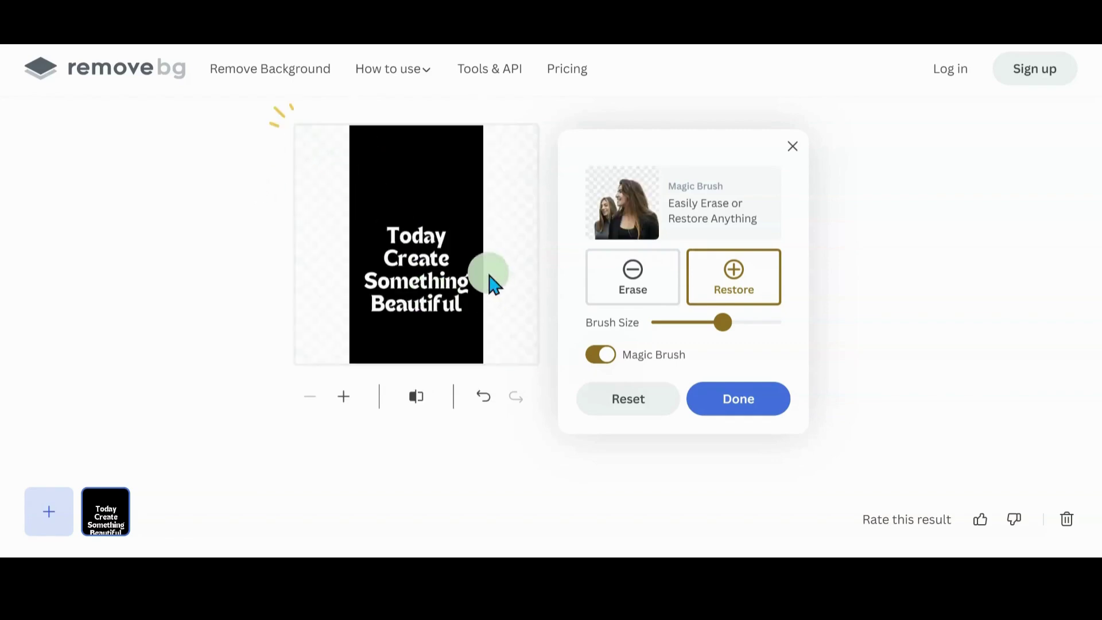
- Erase the white letters of "Today Create Something Beautiful" with a small Magic Brush and finish the edit
{"action": "left_click", "coordinate": [602, 299]}
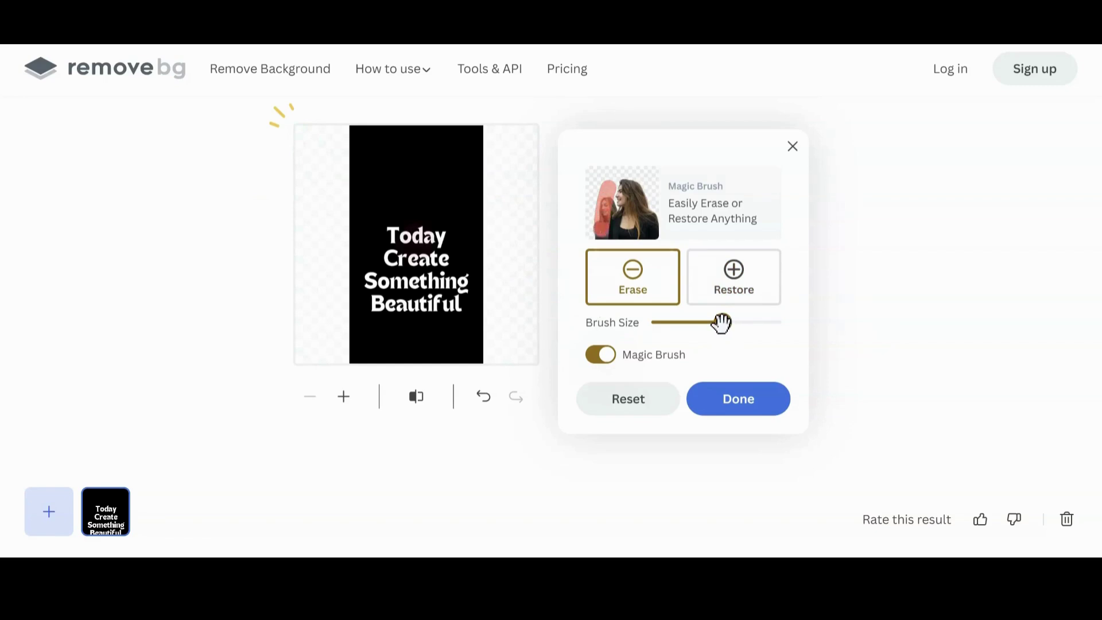
{"action": "left_click_drag", "start_coordinate": [721, 322], "coordinate": [664, 325]}
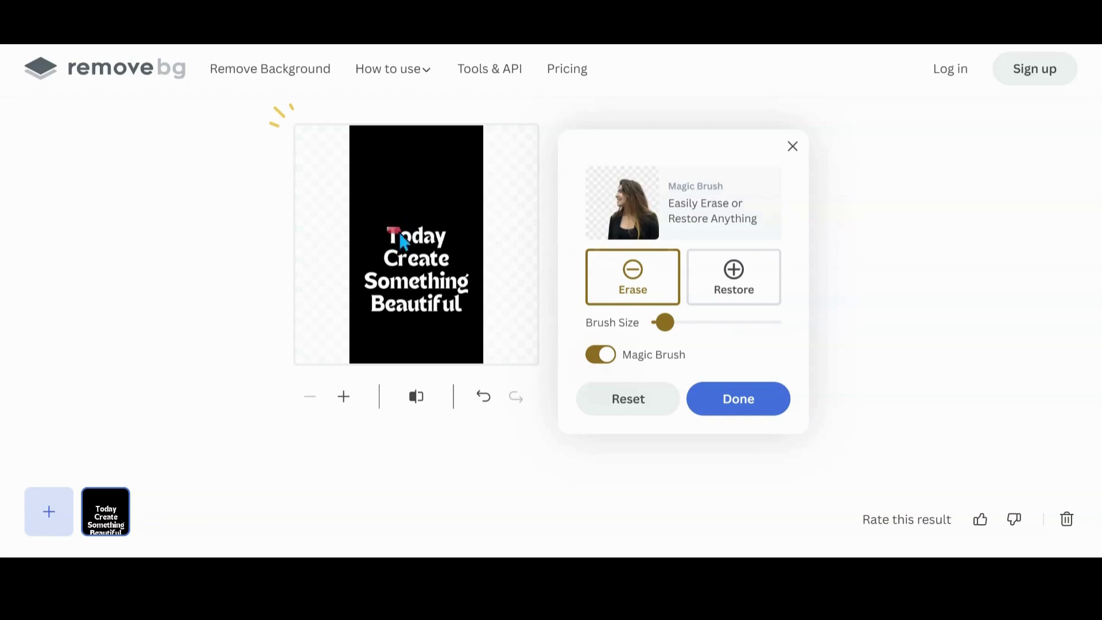
{"action": "mouse_move", "coordinate": [402, 240]}
{"action": "left_mouse_down"}
{"action": "mouse_move", "coordinate": [397, 261]}
{"action": "mouse_move", "coordinate": [408, 248]}
{"action": "mouse_move", "coordinate": [423, 253]}
{"action": "mouse_move", "coordinate": [428, 238]}
{"action": "mouse_move", "coordinate": [433, 255]}
{"action": "mouse_move", "coordinate": [443, 245]}
{"action": "left_mouse_up"}
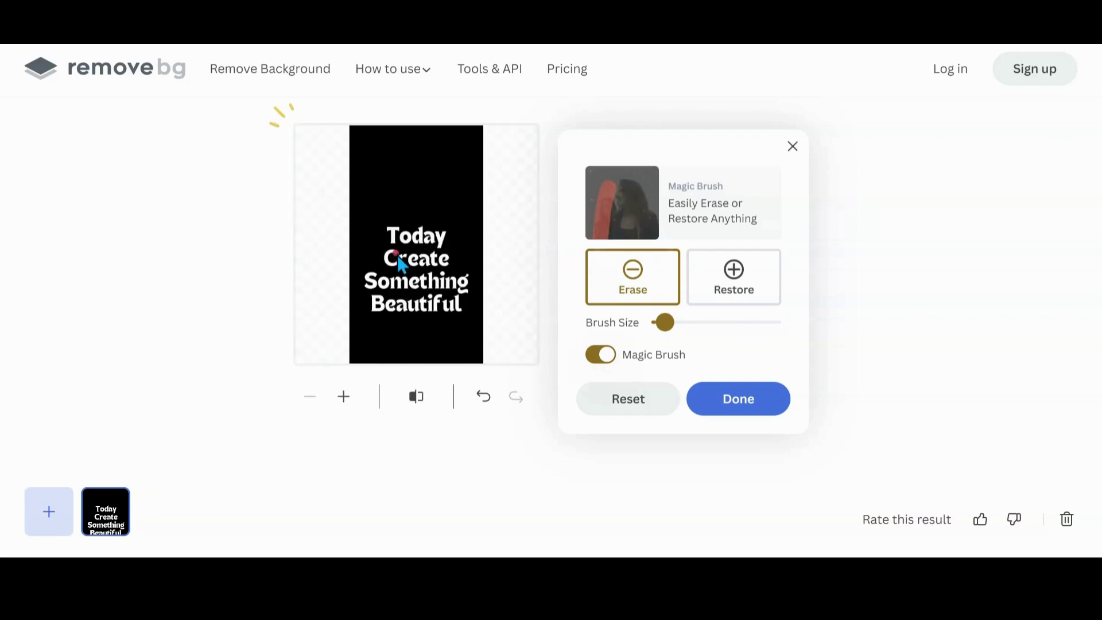
{"action": "mouse_move", "coordinate": [401, 256]}
{"action": "left_mouse_down"}
{"action": "mouse_move", "coordinate": [388, 260]}
{"action": "mouse_move", "coordinate": [445, 273]}
{"action": "left_mouse_up"}
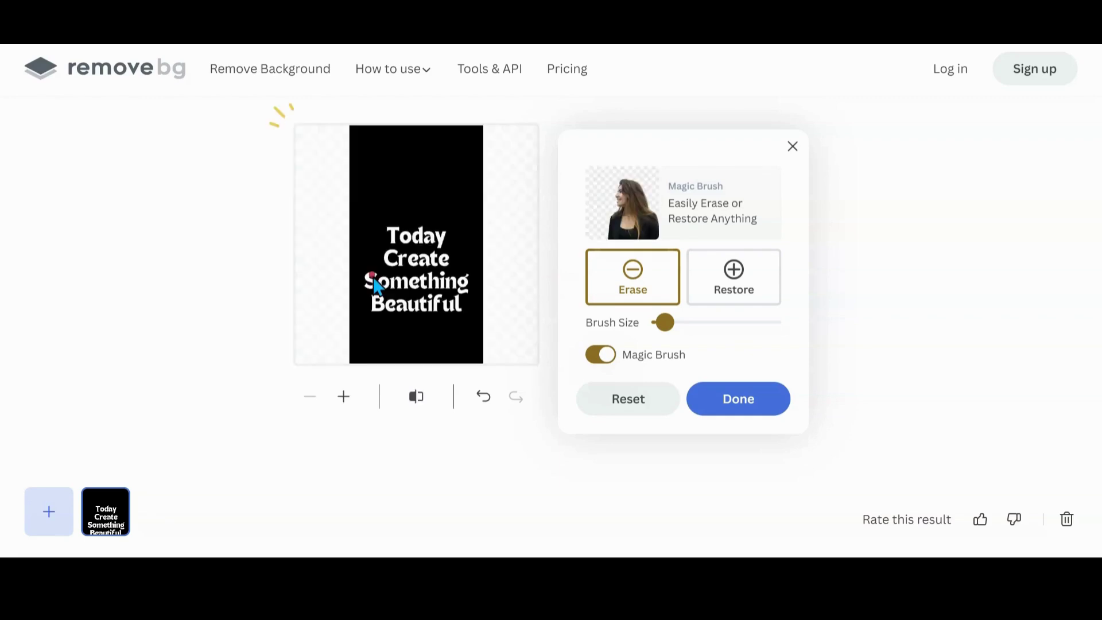
{"action": "mouse_move", "coordinate": [374, 286]}
{"action": "left_mouse_down"}
{"action": "mouse_move", "coordinate": [435, 288]}
{"action": "mouse_move", "coordinate": [445, 276]}
{"action": "mouse_move", "coordinate": [464, 294]}
{"action": "left_mouse_up"}
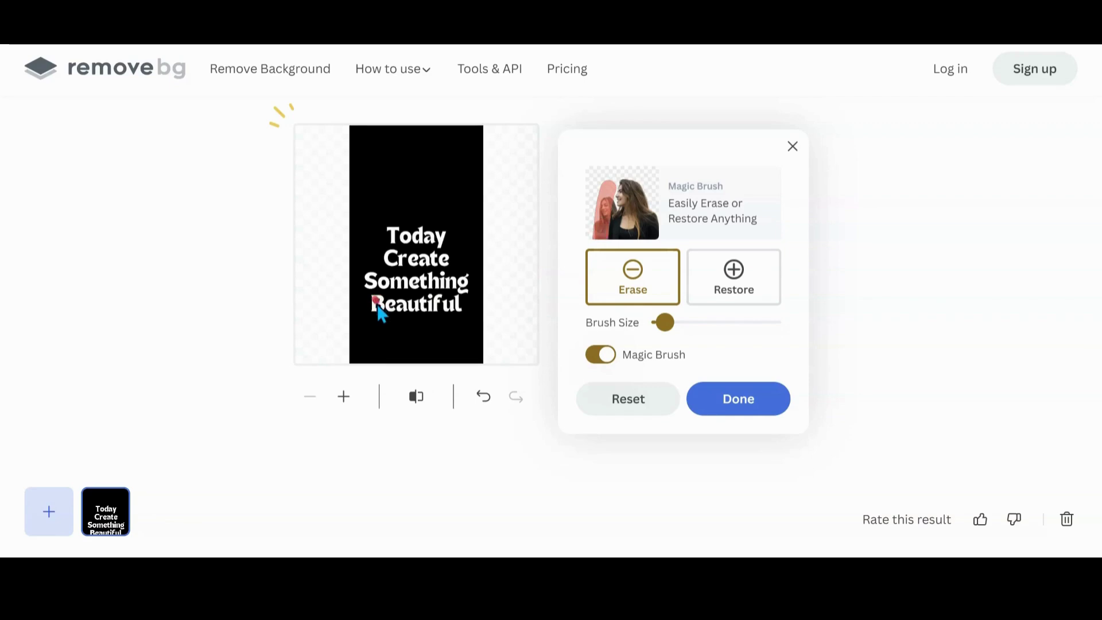
{"action": "left_click_drag", "start_coordinate": [378, 308], "coordinate": [407, 311]}
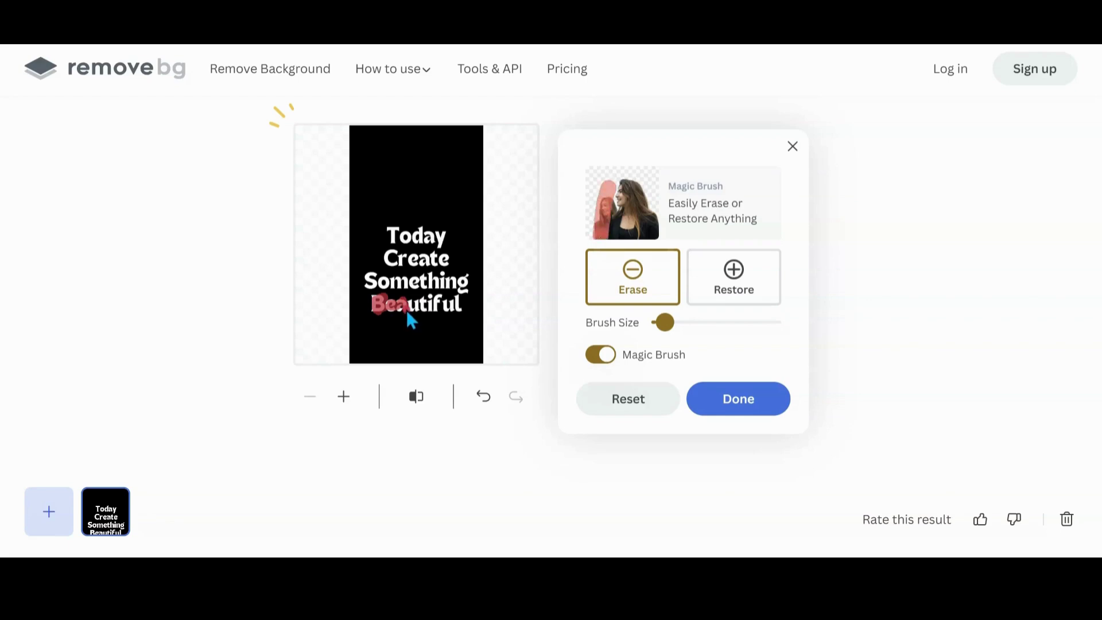
{"action": "left_click_drag", "start_coordinate": [405, 314], "coordinate": [409, 306]}
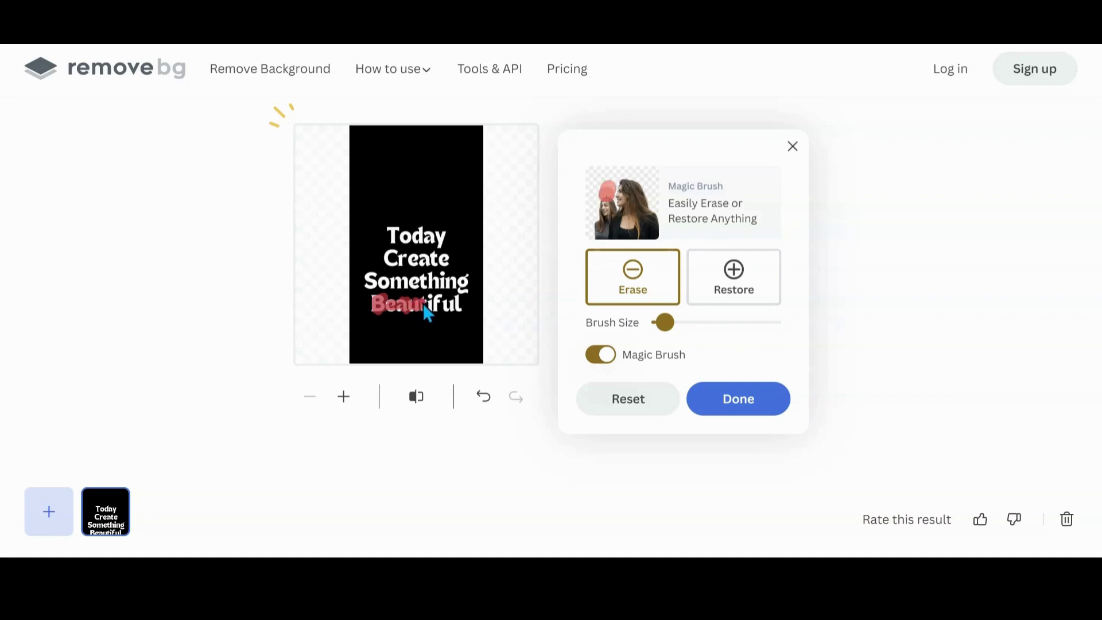
{"action": "mouse_move", "coordinate": [424, 310]}
{"action": "left_mouse_down"}
{"action": "mouse_move", "coordinate": [459, 315]}
{"action": "mouse_move", "coordinate": [460, 306]}
{"action": "left_mouse_up"}
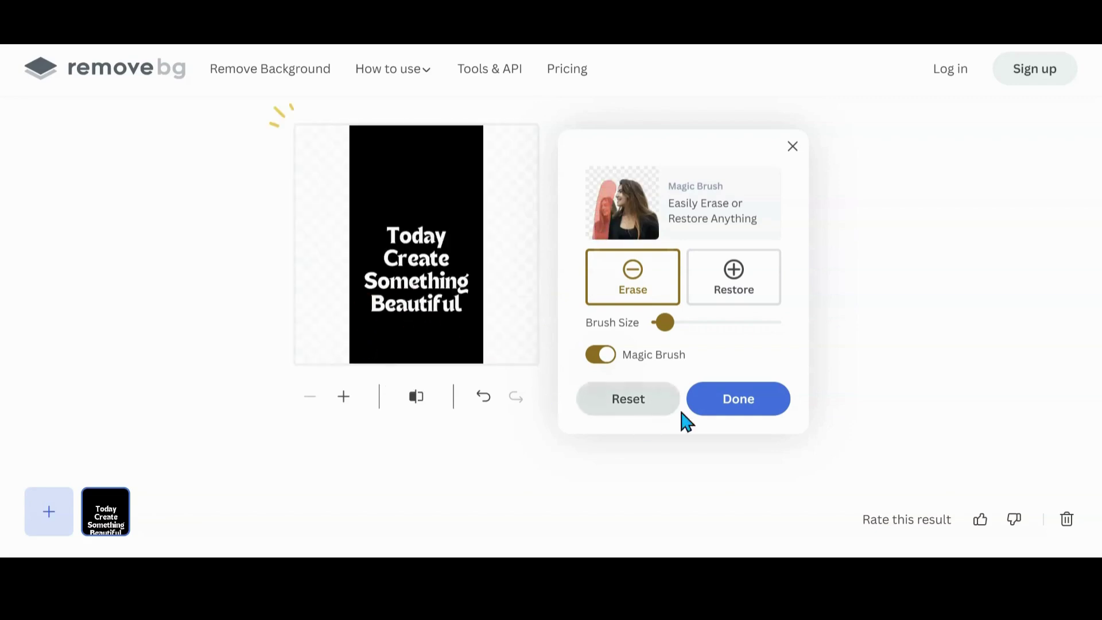
{"action": "left_click", "coordinate": [715, 408]}
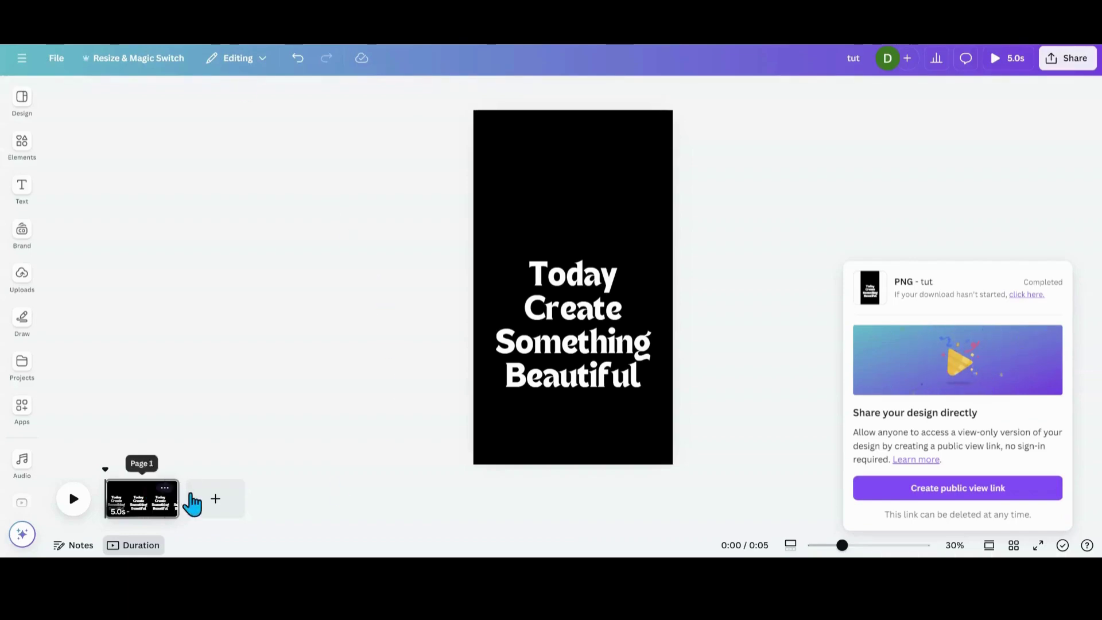
- Switch to Canva and add a second page with a Dark Turquoise #0097b2 background
{"action": "left_click", "coordinate": [198, 502]}
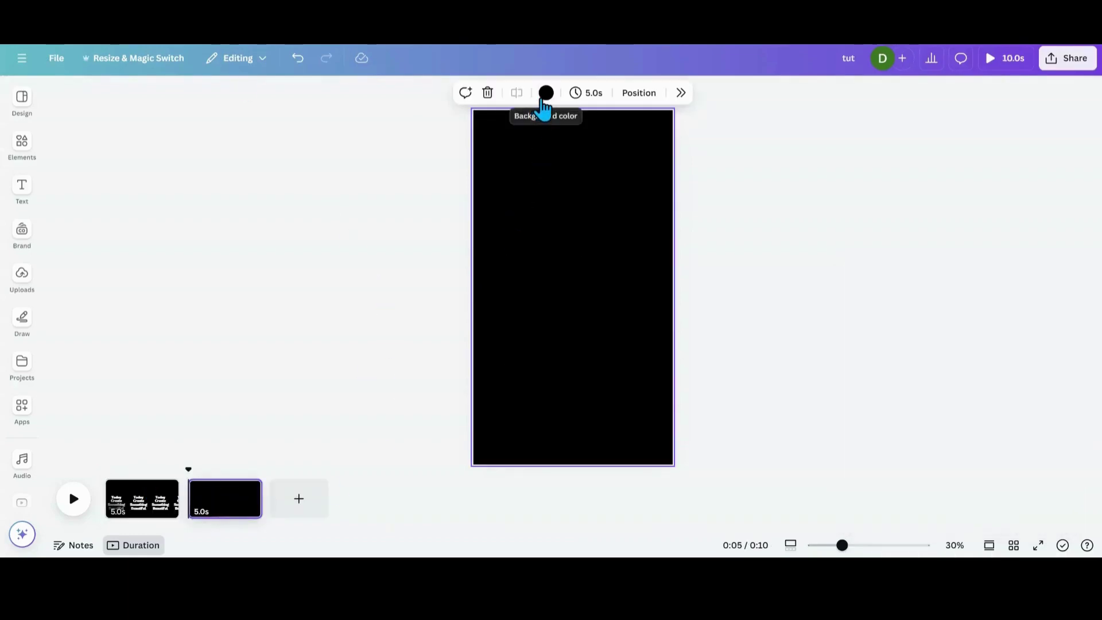
{"action": "left_click", "coordinate": [545, 94]}
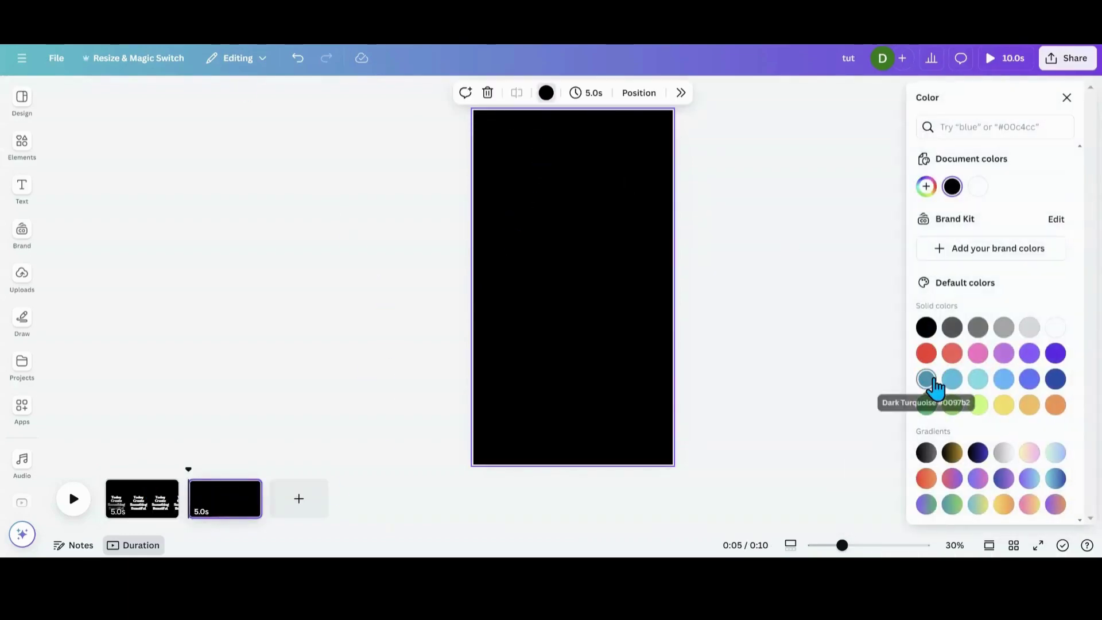
{"action": "left_click", "coordinate": [926, 379]}
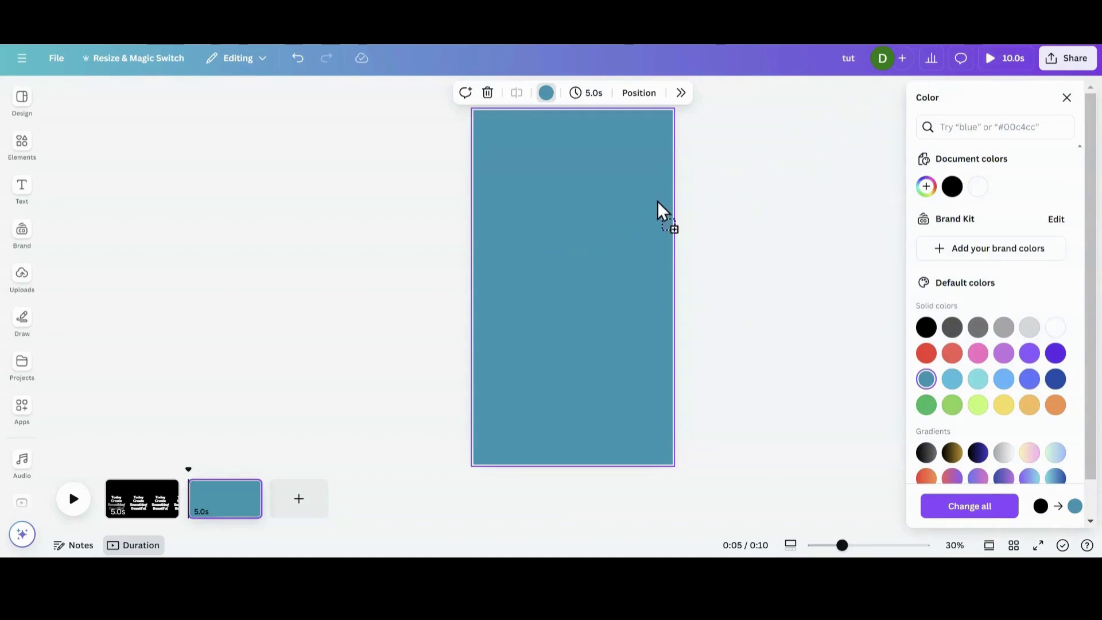
- Place the uploaded cut-out text image on the turquoise page and enlarge it to nearly the page's width
{"action": "left_click", "coordinate": [22, 275]}
{"action": "left_click", "coordinate": [88, 241]}
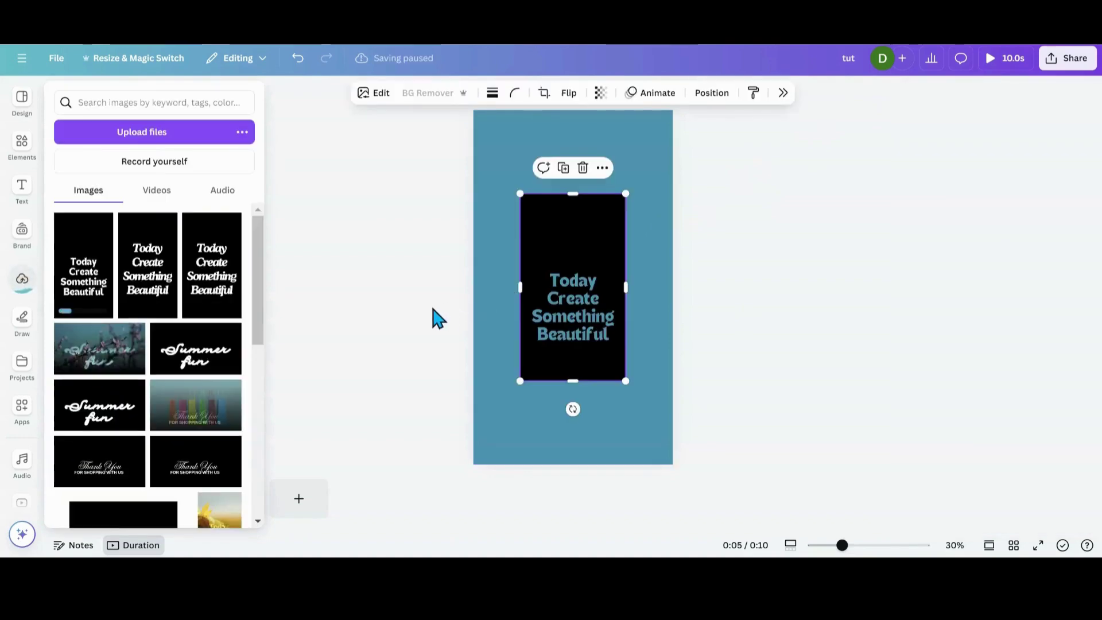
{"action": "left_click_drag", "start_coordinate": [625, 196], "coordinate": [678, 107]}
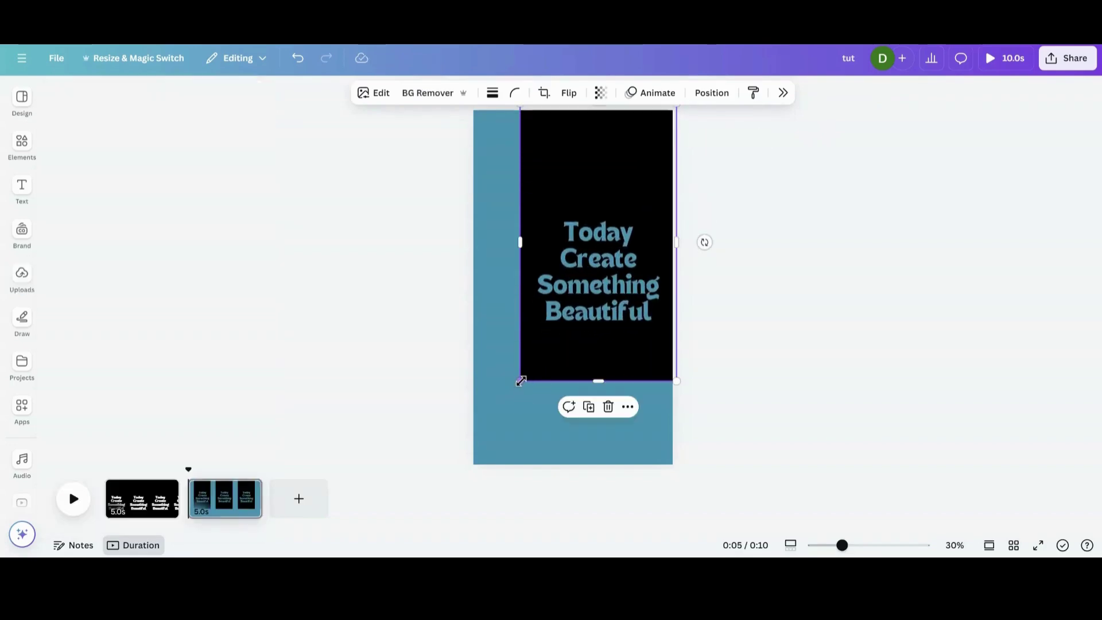
{"action": "left_click_drag", "start_coordinate": [522, 381], "coordinate": [471, 423]}
{"action": "left_click_drag", "start_coordinate": [569, 399], "coordinate": [569, 401]}
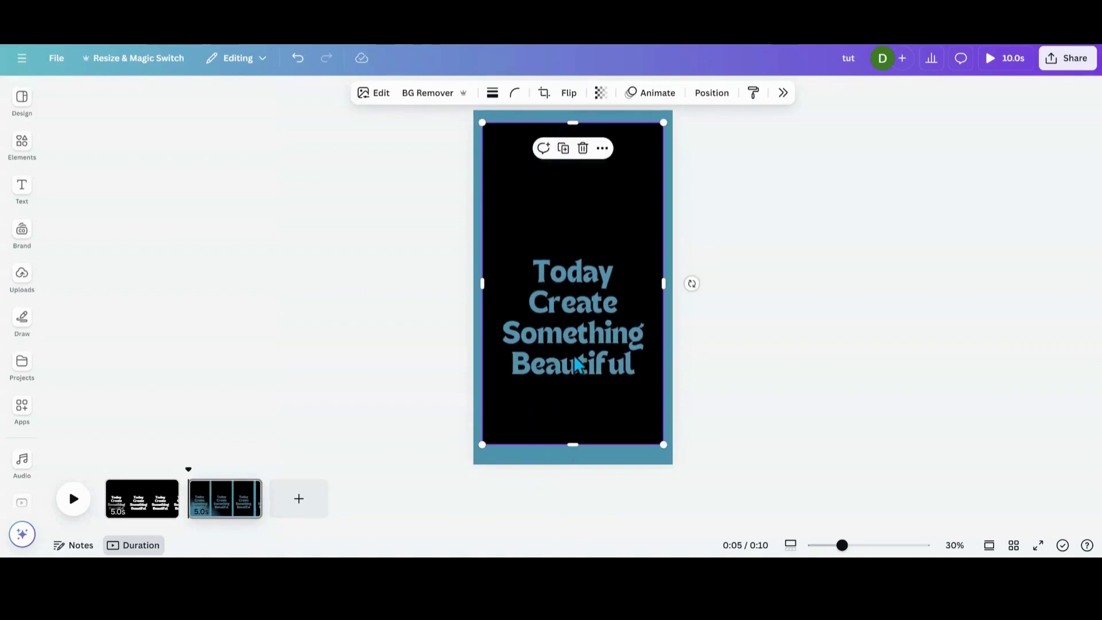
- Move the cut-out image lower on the page, keeping it horizontally centered
{"action": "left_click_drag", "start_coordinate": [563, 230], "coordinate": [553, 262]}
{"action": "left_click", "coordinate": [429, 264]}
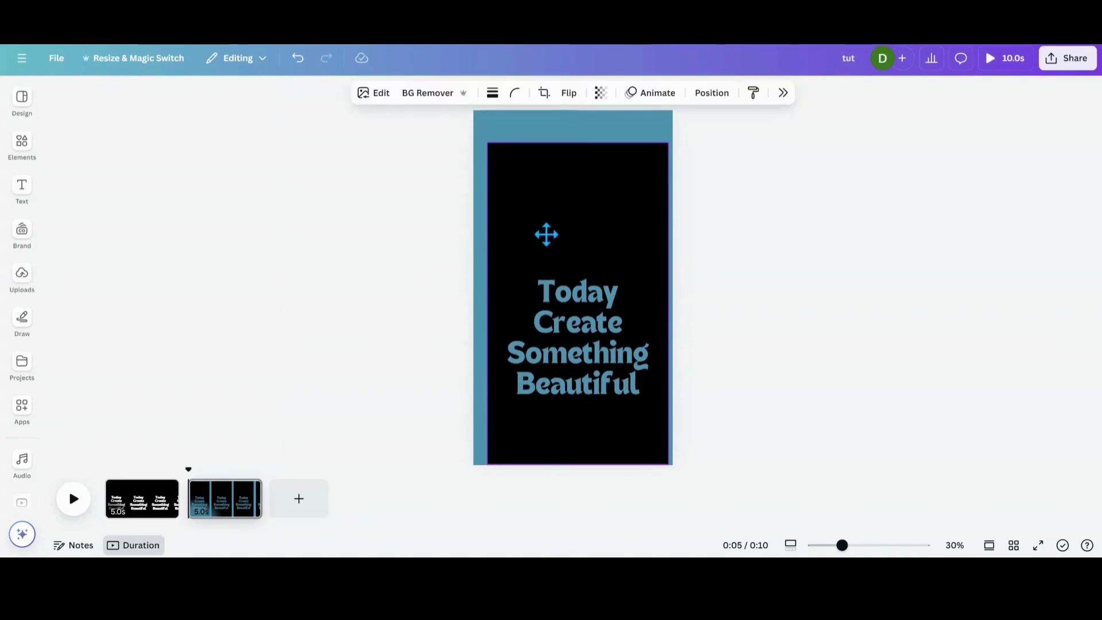
{"action": "left_click", "coordinate": [527, 132]}
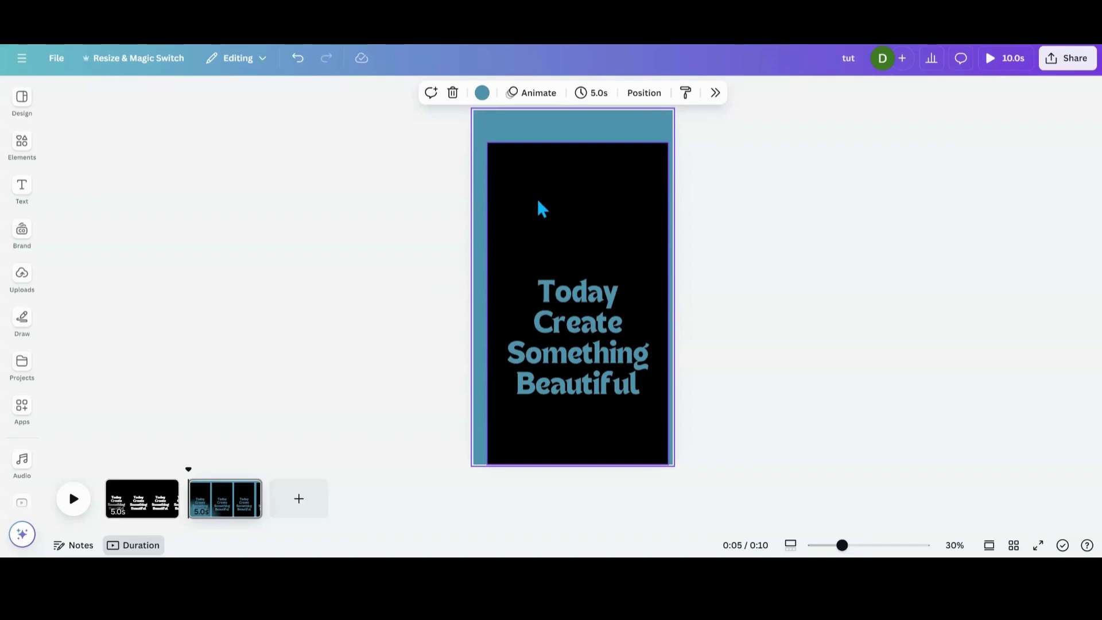
{"action": "left_click_drag", "start_coordinate": [539, 202], "coordinate": [529, 209]}
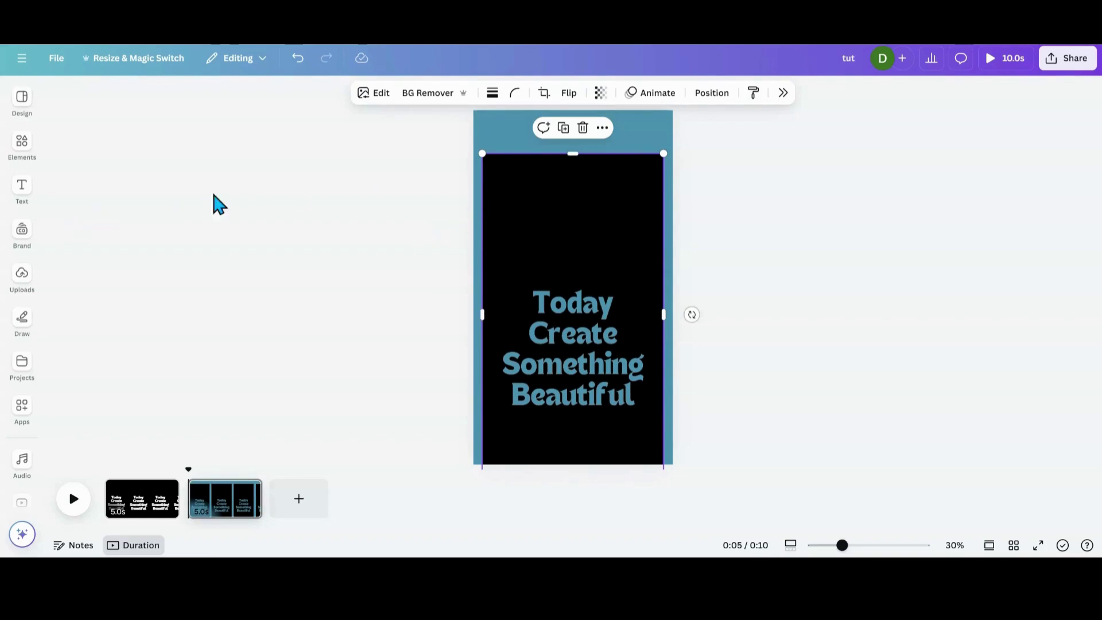
- Open the Image Upscaler app for the selected cut-out image
{"action": "left_click", "coordinate": [783, 92]}
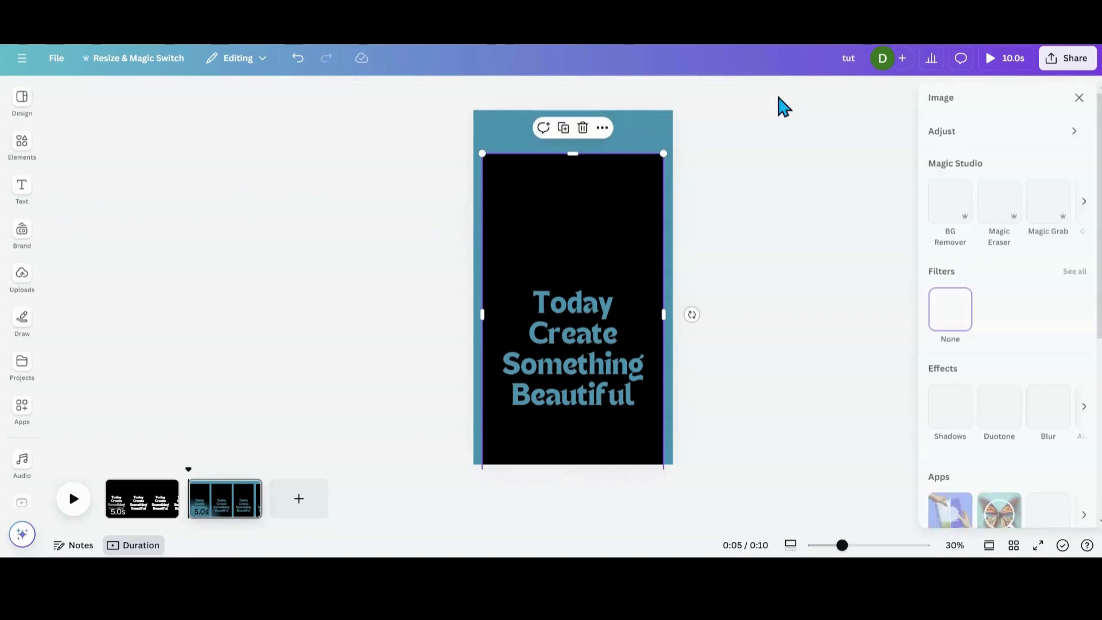
{"action": "scroll", "coordinate": [942, 368], "scroll_direction": "down", "scroll_amount": 3}
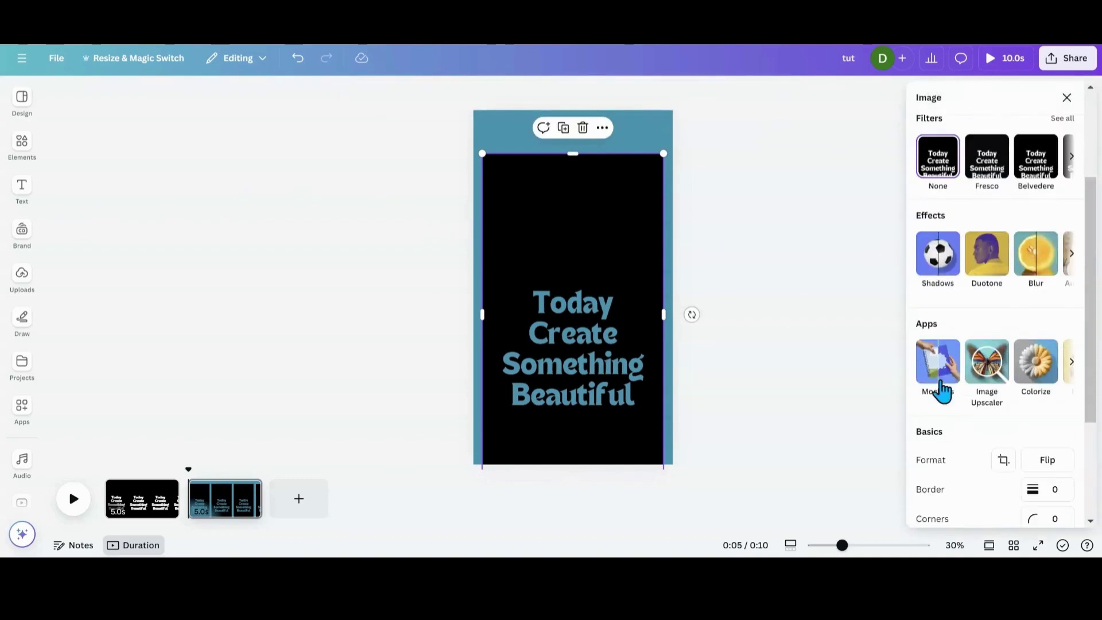
{"action": "left_click", "coordinate": [984, 380]}
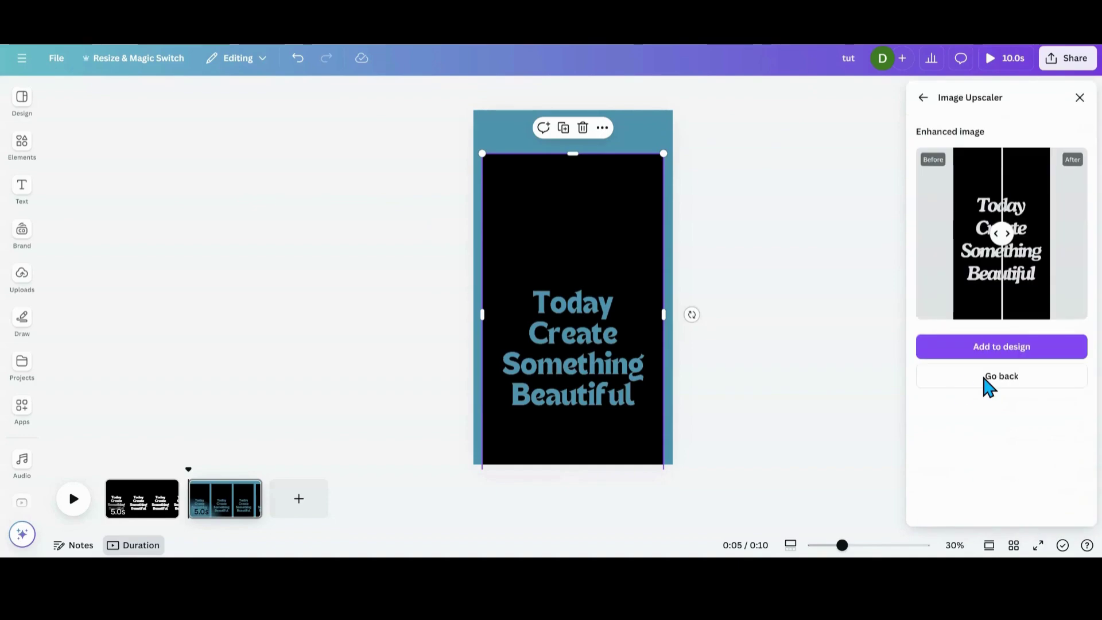
- Search the Canva apps for Easy Reflections and open that app
{"action": "left_click", "coordinate": [28, 406]}
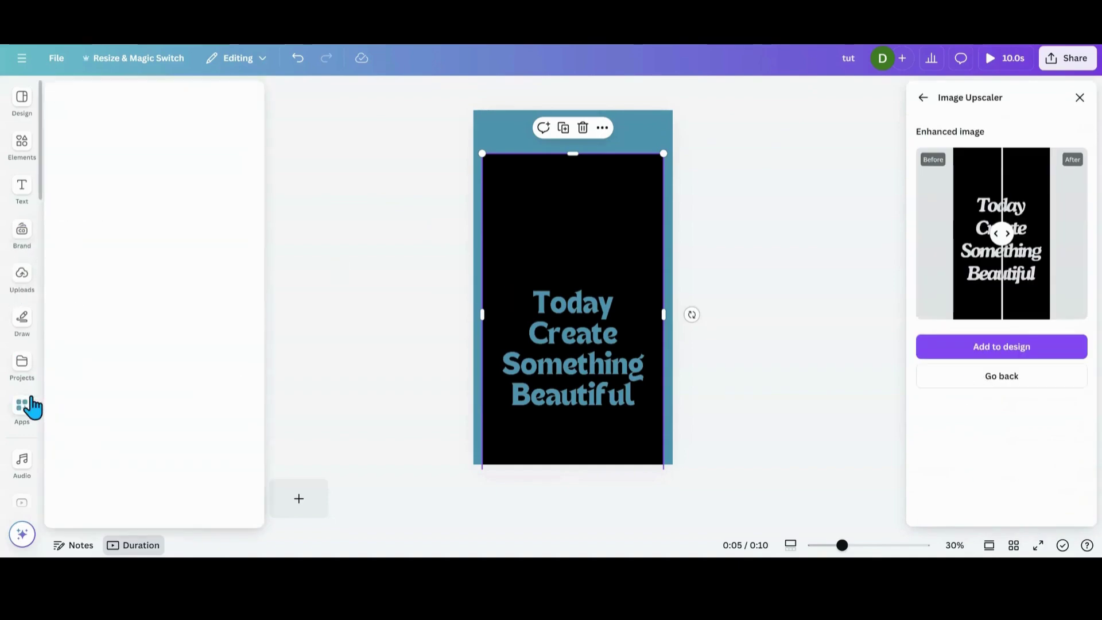
{"action": "left_click", "coordinate": [135, 99]}
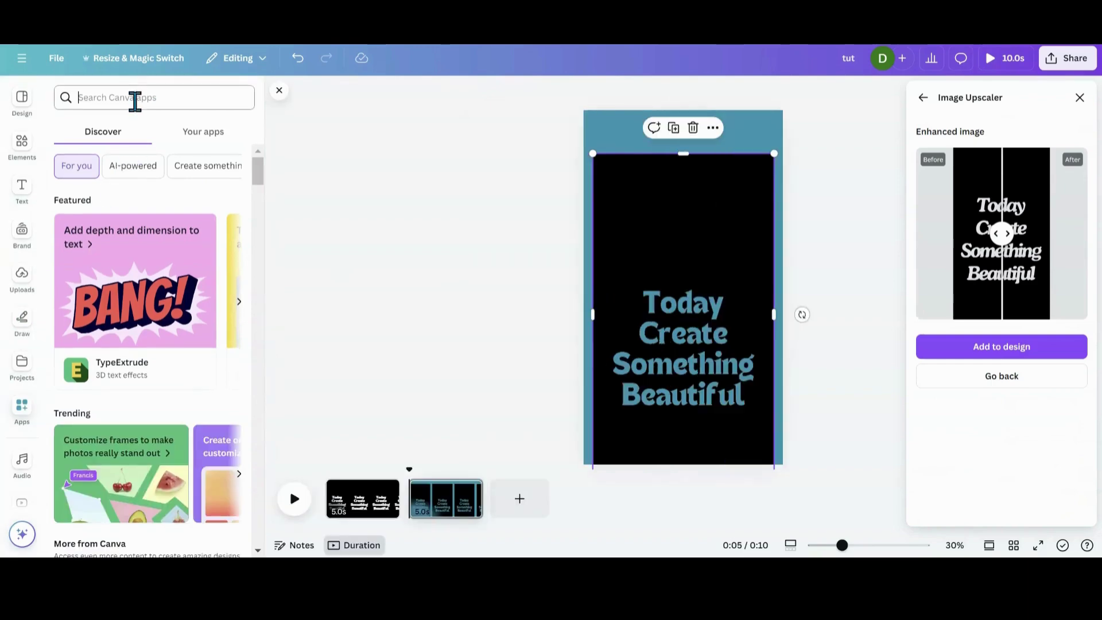
{"action": "type", "text": "easy "}
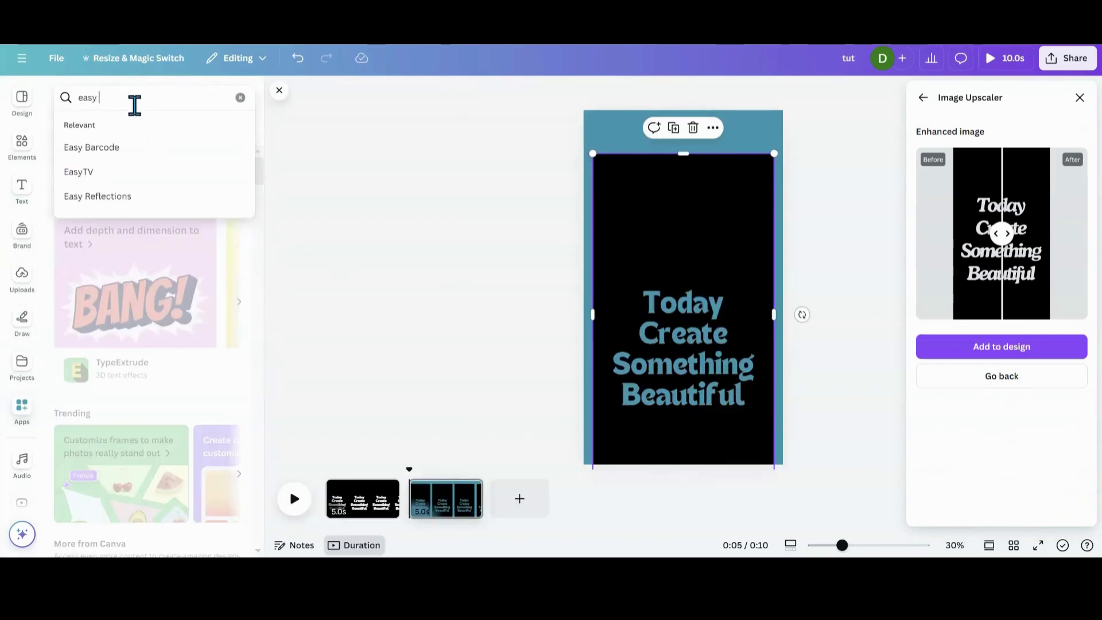
{"action": "type", "text": "refl"}
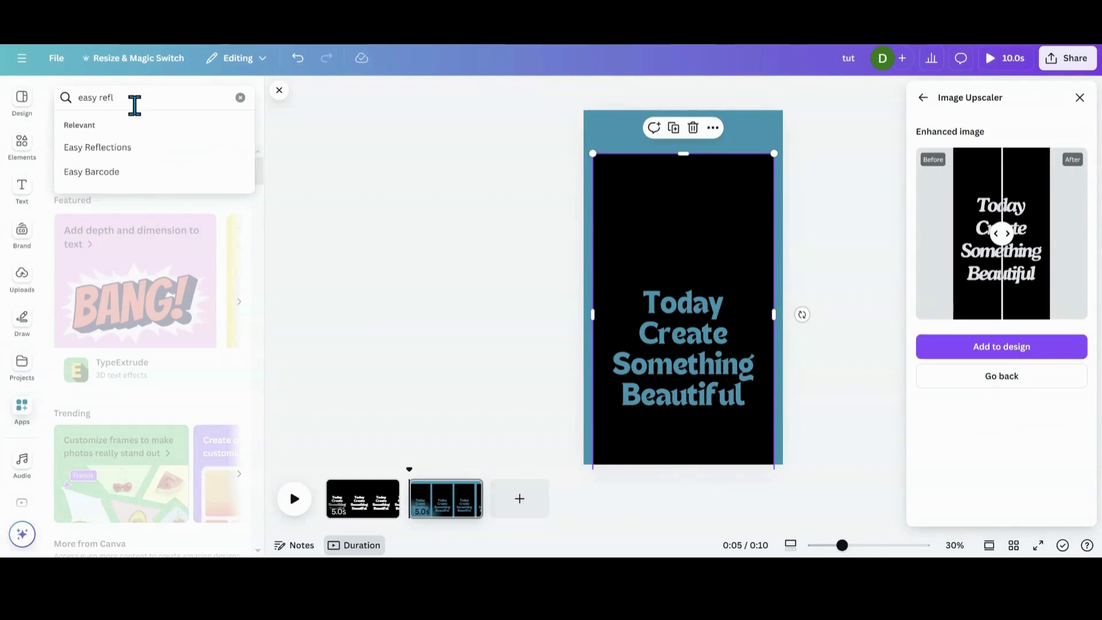
{"action": "left_click", "coordinate": [129, 148]}
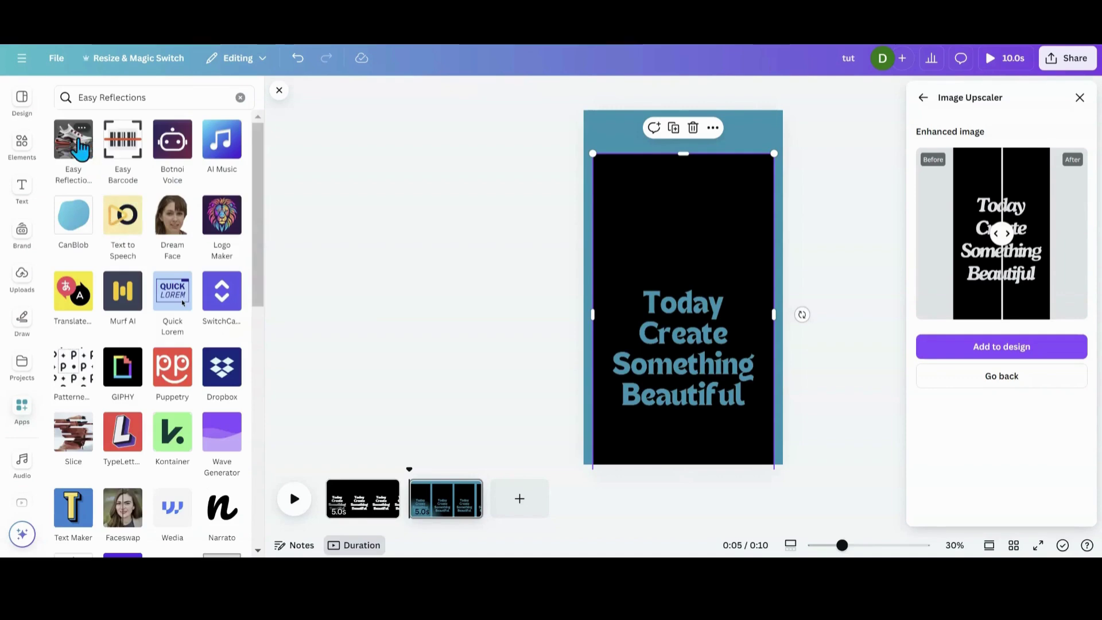
{"action": "left_click", "coordinate": [79, 140]}
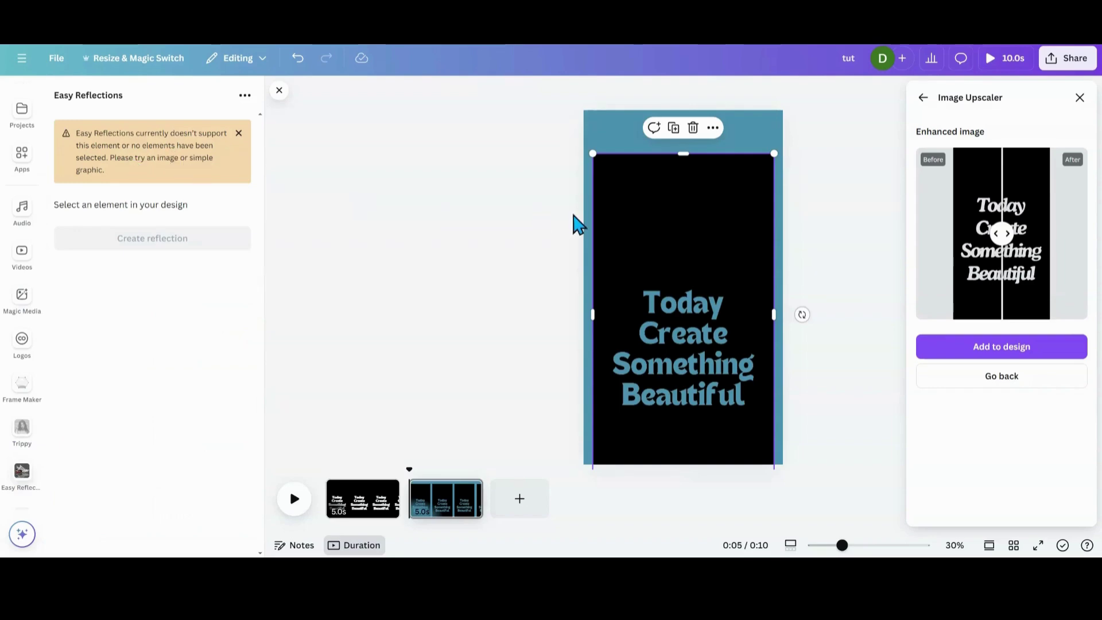
- Upscale the cut-out image with Image Upscaler and replace the original in the design with the enhanced version
{"action": "left_click", "coordinate": [974, 376]}
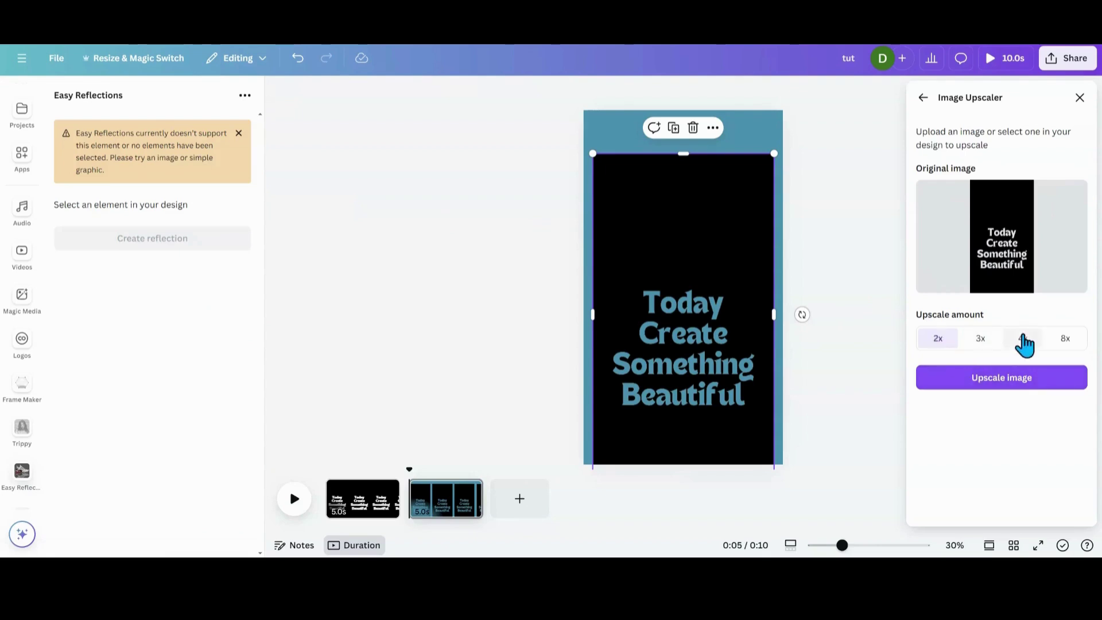
{"action": "left_click", "coordinate": [988, 380]}
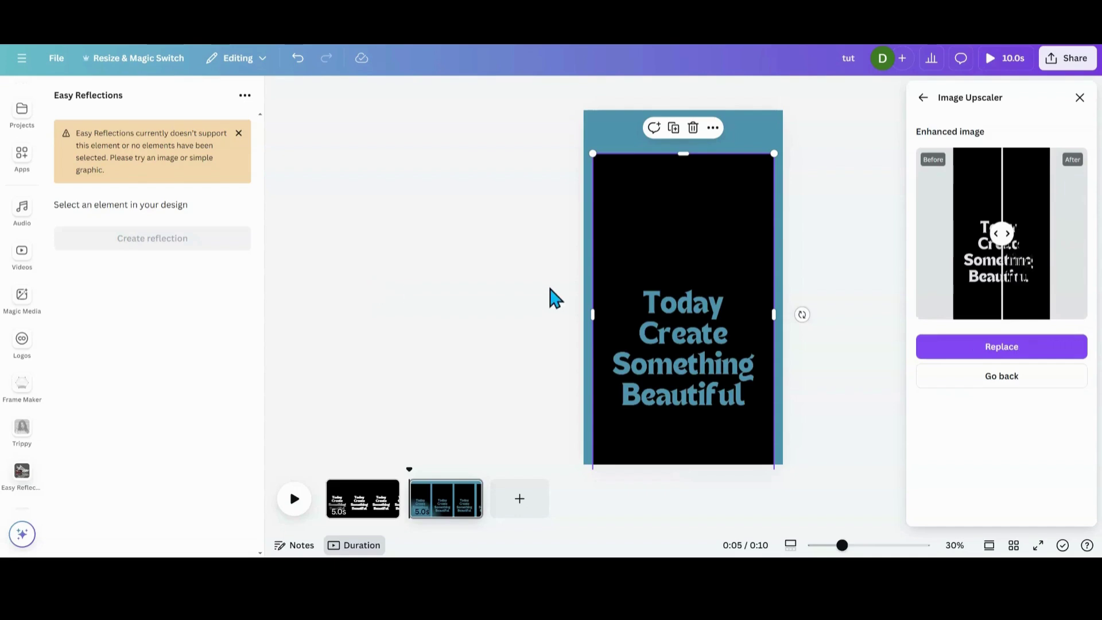
{"action": "left_click", "coordinate": [965, 347]}
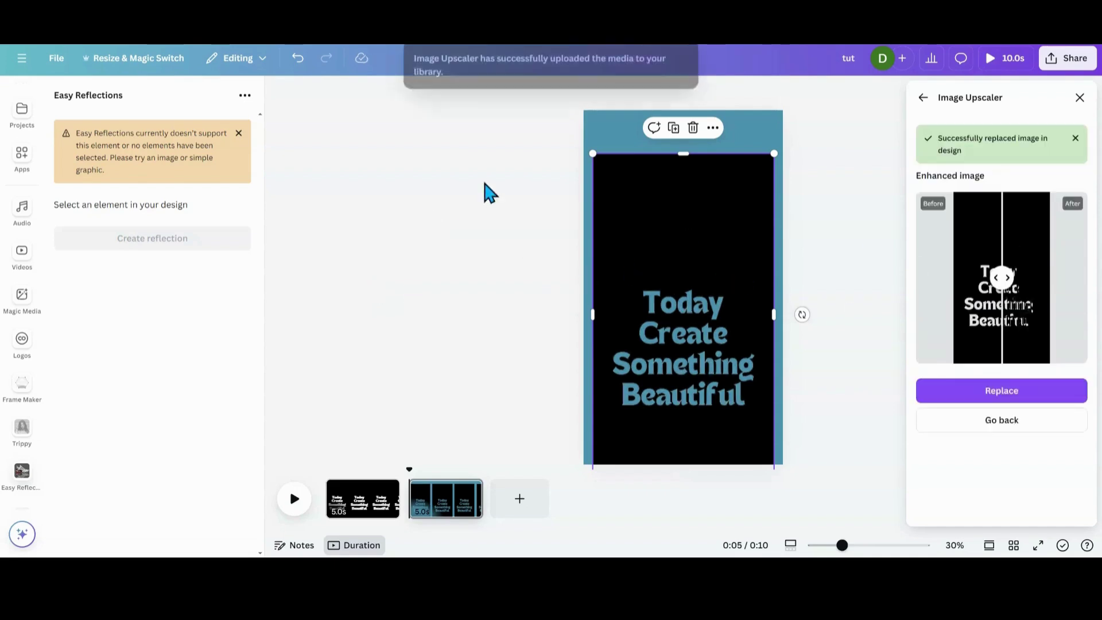
{"action": "left_click", "coordinate": [607, 126]}
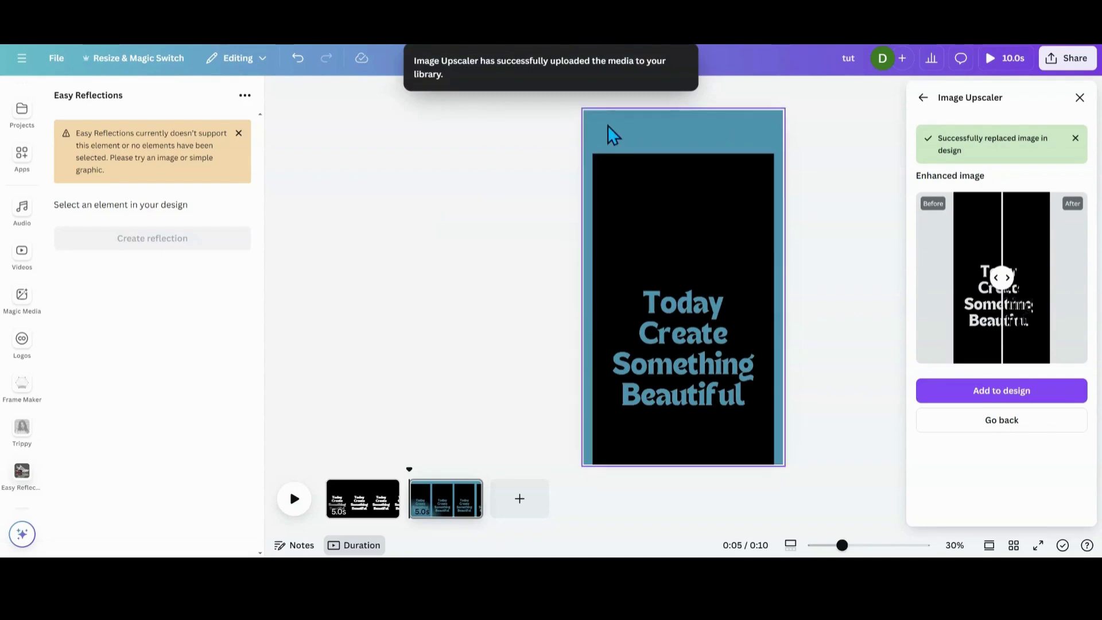
- Add an Easy Reflections copy of the cut-out image with position Below, offset 1 and opacity 100
{"action": "left_click", "coordinate": [623, 193]}
{"action": "left_click", "coordinate": [87, 167]}
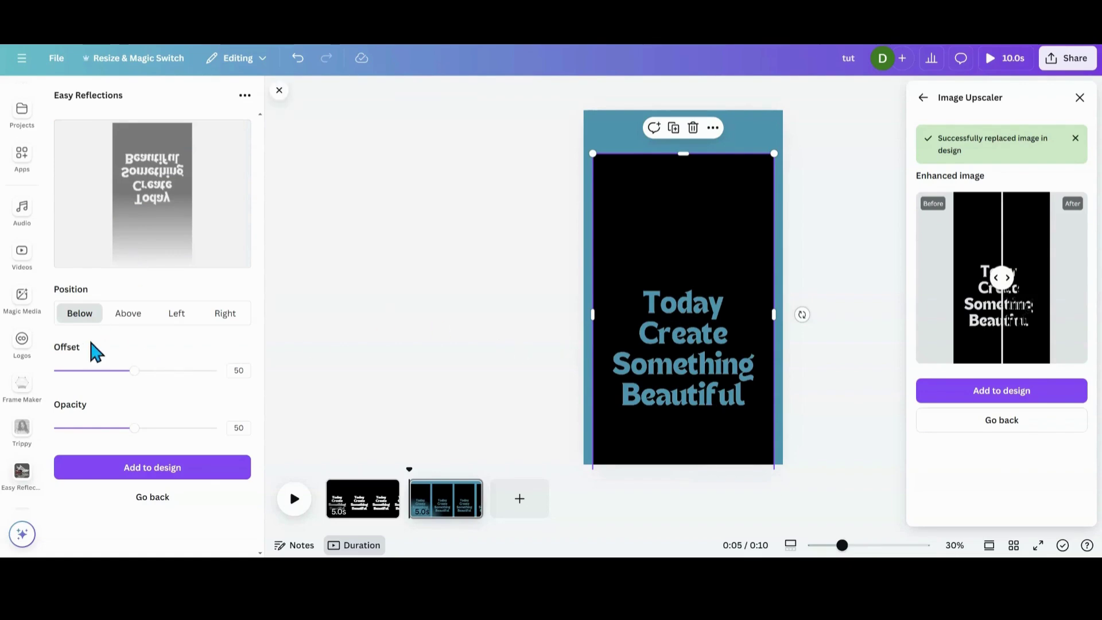
{"action": "left_click_drag", "start_coordinate": [135, 428], "coordinate": [216, 428]}
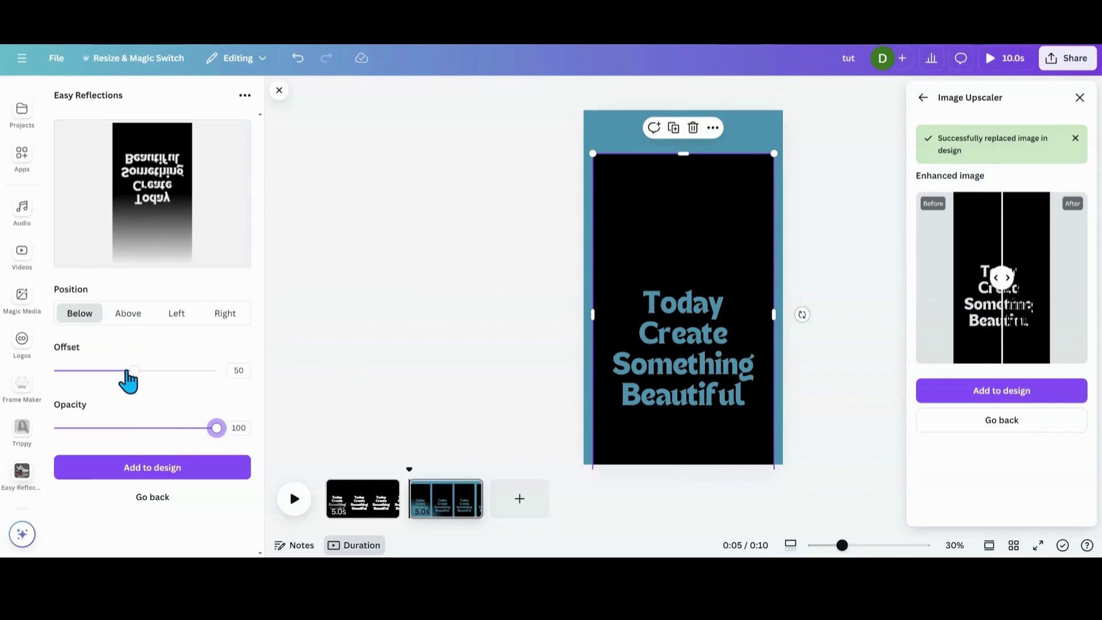
{"action": "left_click", "coordinate": [128, 371]}
{"action": "left_click_drag", "start_coordinate": [128, 370], "coordinate": [56, 371]}
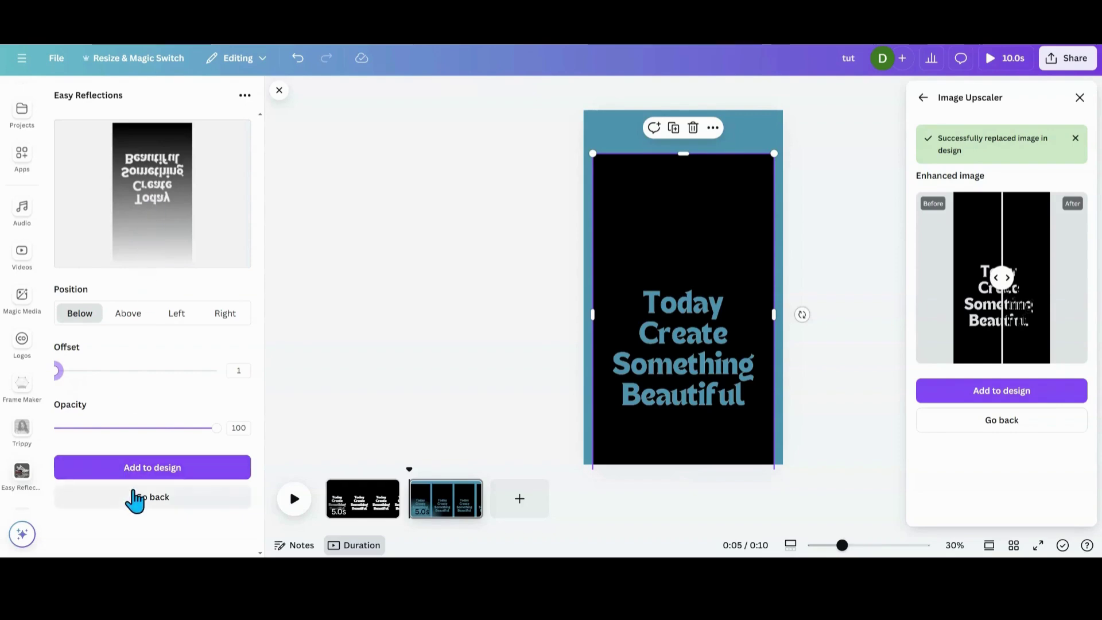
{"action": "left_click", "coordinate": [141, 474]}
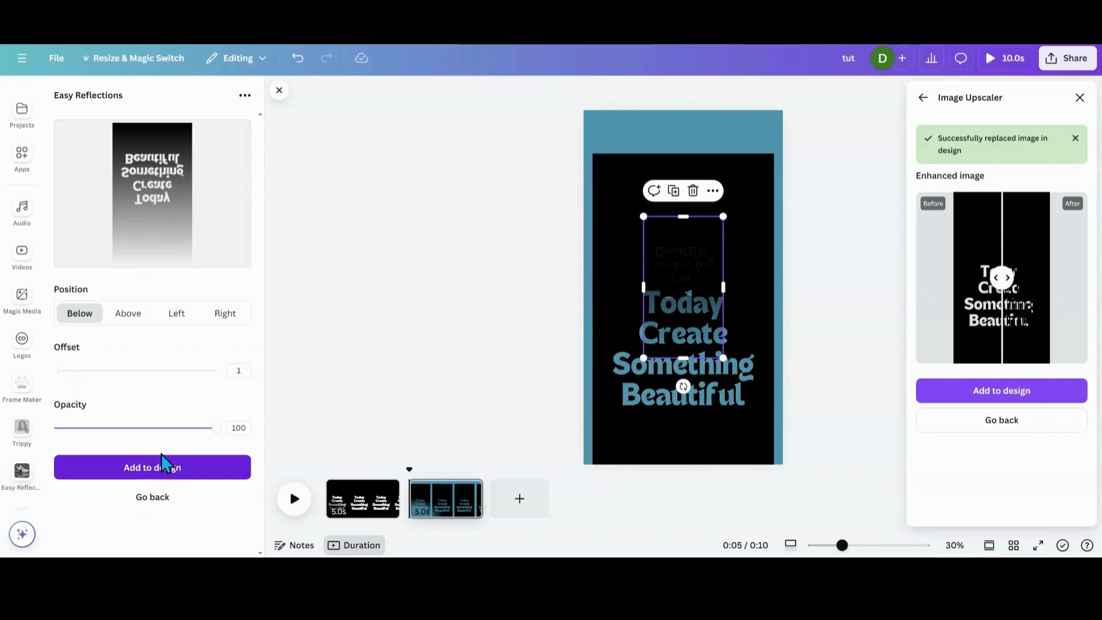
- Add a third page and move the large cut-out image from page 2 onto it
{"action": "left_click", "coordinate": [510, 520]}
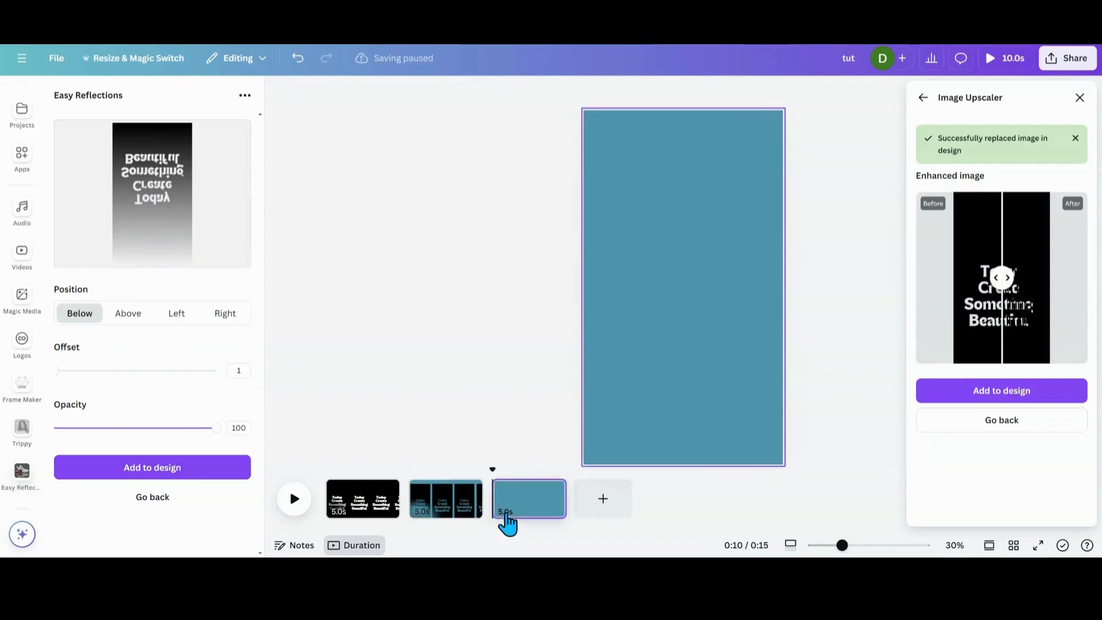
{"action": "left_click", "coordinate": [464, 520]}
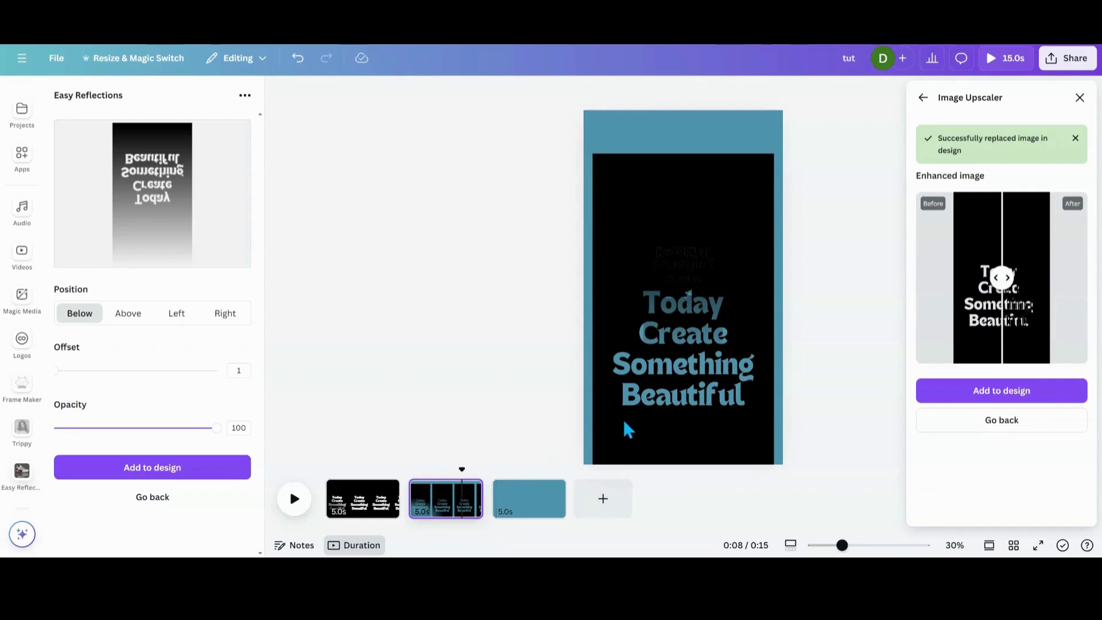
{"action": "left_click_drag", "start_coordinate": [619, 437], "coordinate": [530, 509]}
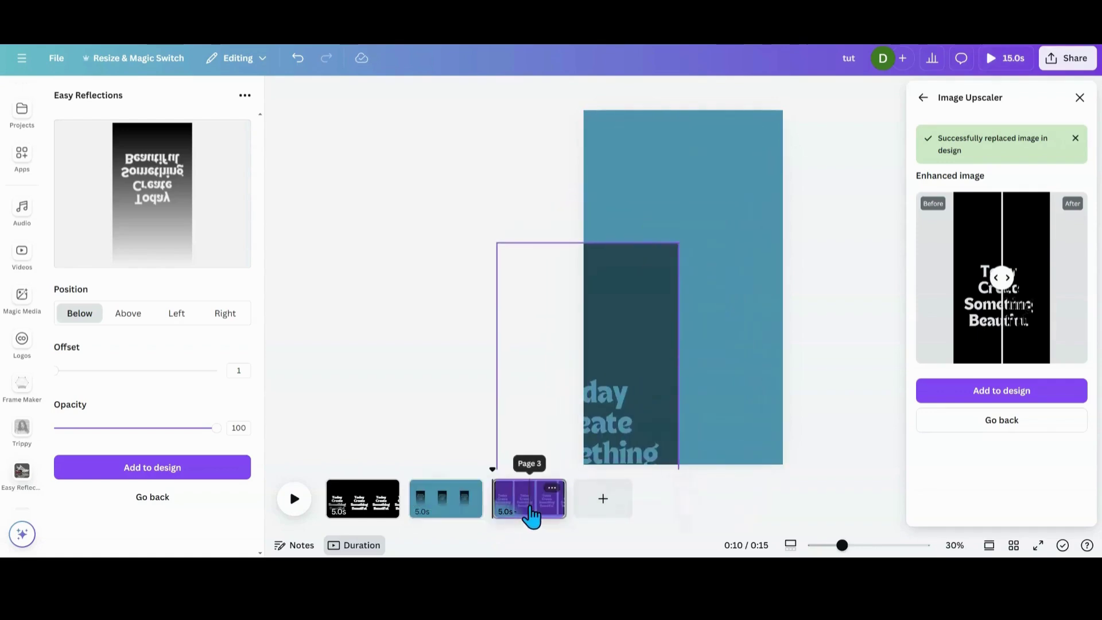
- Flip the faded reflection image on page 2 vertically and move it slightly lower, keeping it horizontally centered
{"action": "left_click", "coordinate": [426, 513]}
{"action": "left_click", "coordinate": [675, 304]}
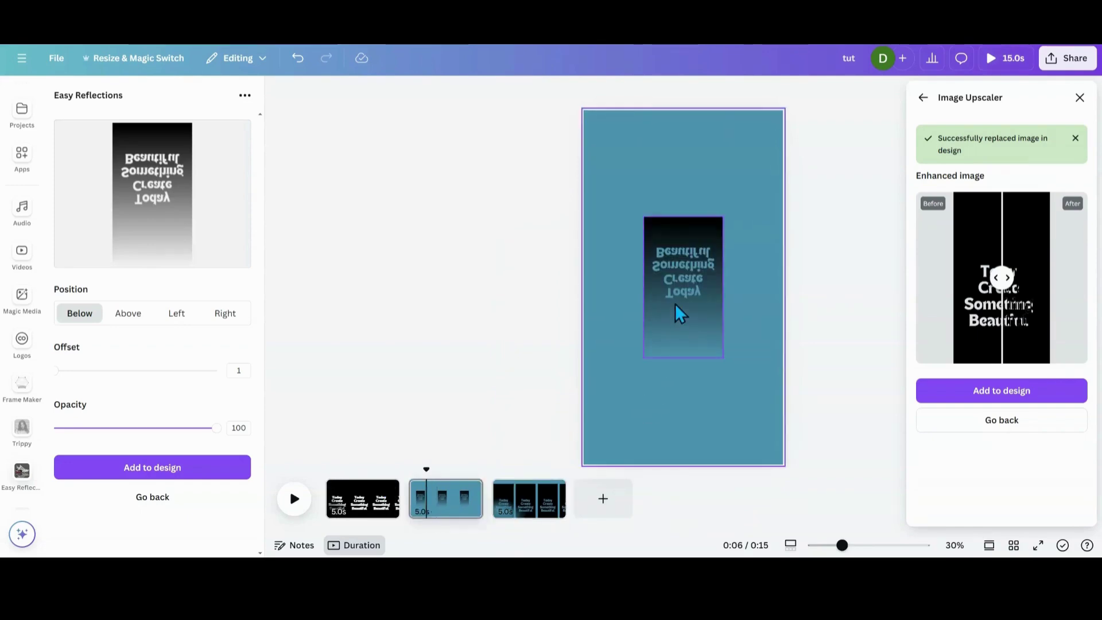
{"action": "left_click", "coordinate": [1080, 97]}
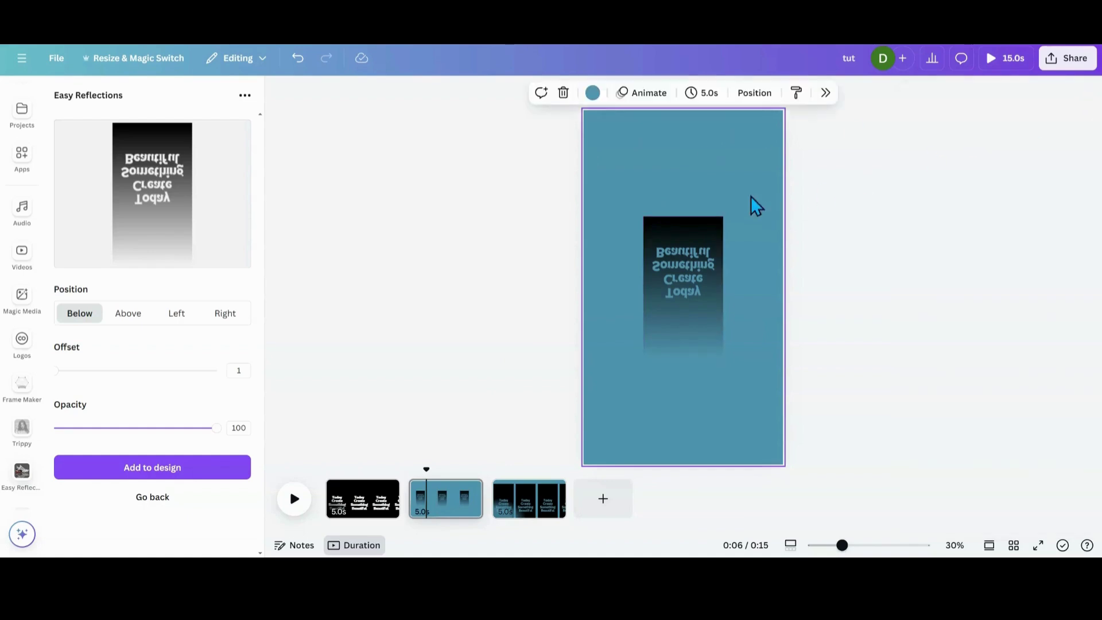
{"action": "left_click", "coordinate": [687, 230]}
{"action": "left_click", "coordinate": [679, 94]}
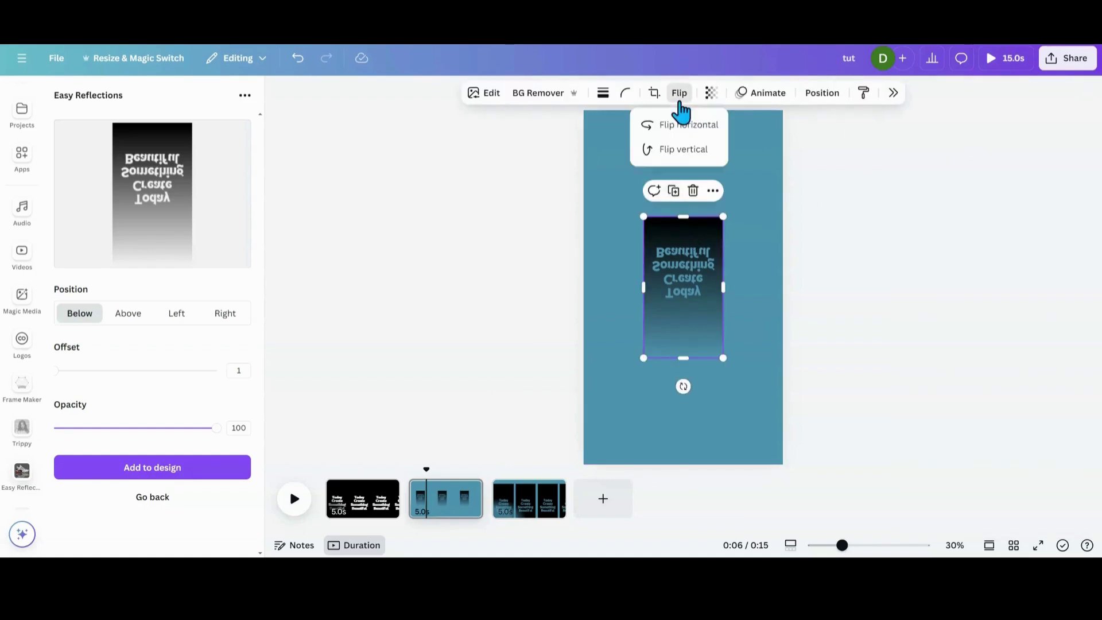
{"action": "left_click", "coordinate": [676, 151]}
{"action": "left_click_drag", "start_coordinate": [676, 218], "coordinate": [671, 272]}
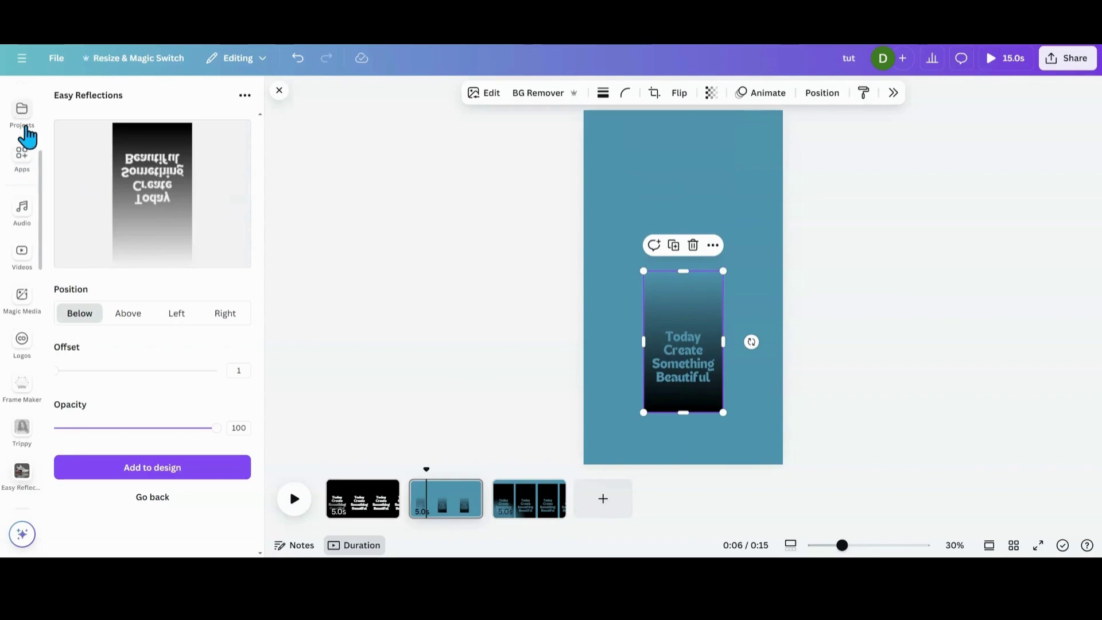
- Add the recently used sunflower video to page 2 and make it the page background
{"action": "scroll", "coordinate": [26, 136], "scroll_direction": "up", "scroll_amount": 3}
{"action": "scroll", "coordinate": [26, 136], "scroll_direction": "up", "scroll_amount": 2}
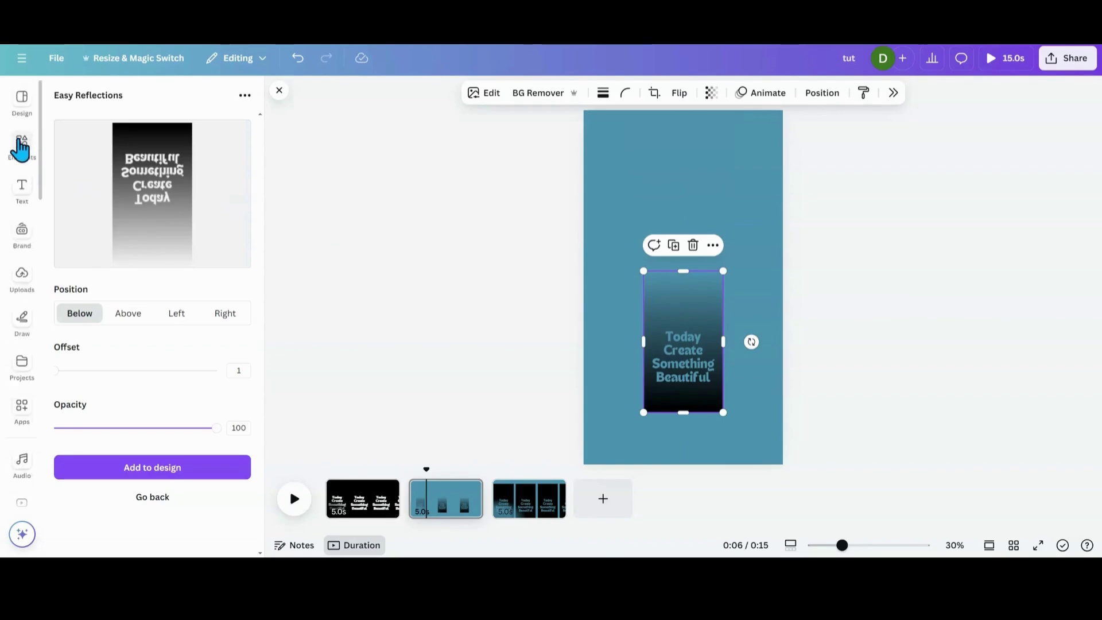
{"action": "left_click", "coordinate": [21, 148]}
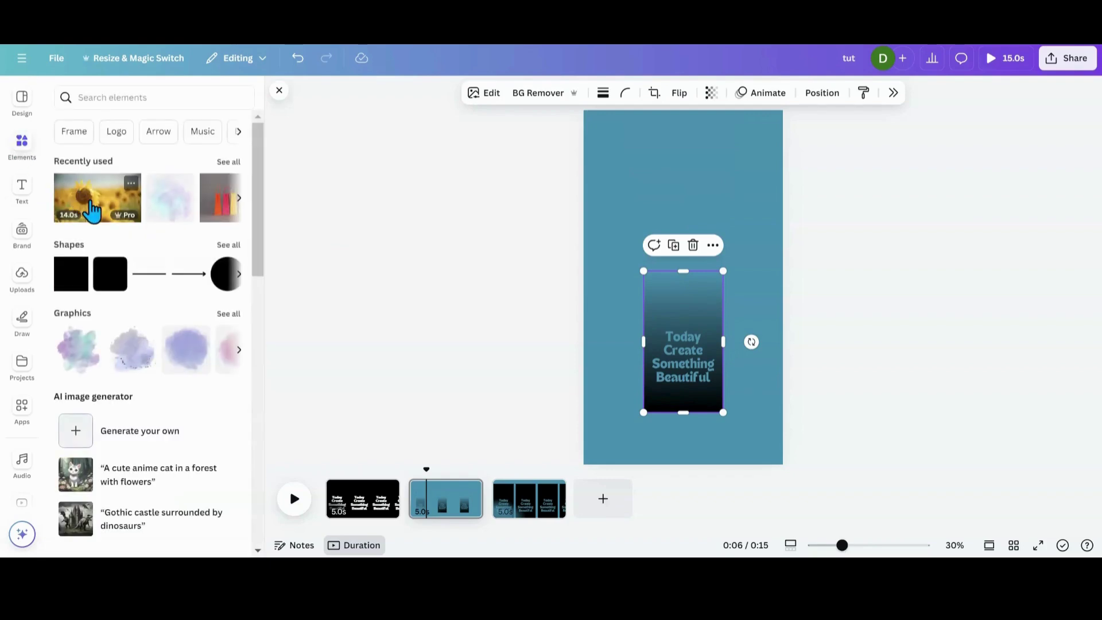
{"action": "left_click", "coordinate": [109, 212]}
{"action": "left_click", "coordinate": [712, 217]}
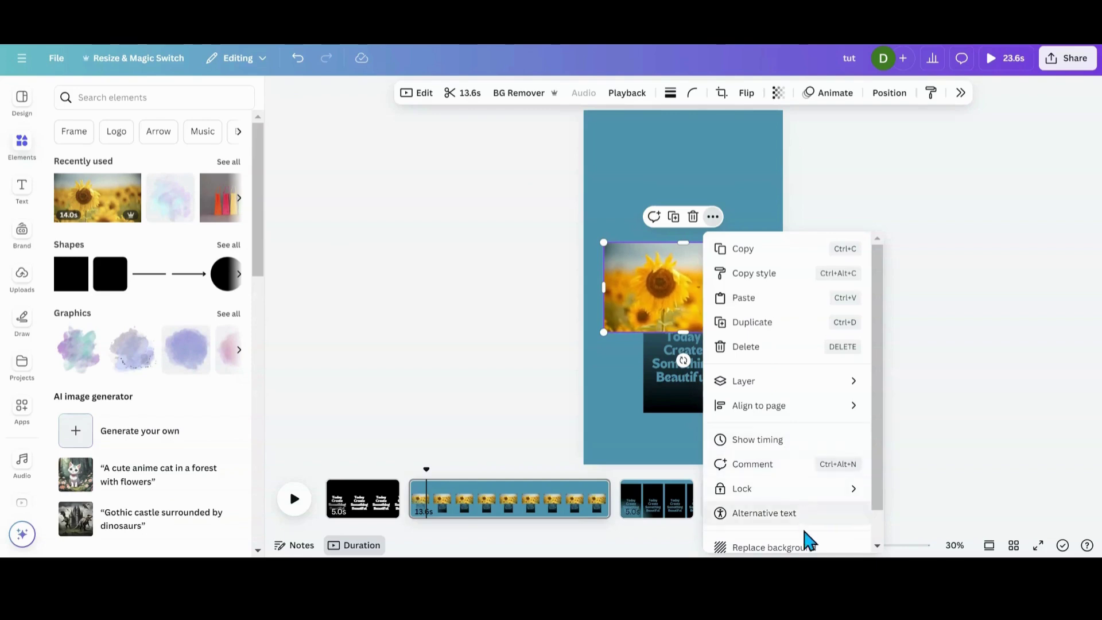
{"action": "left_click", "coordinate": [806, 548]}
- Enlarge the faded text overlay until it covers the whole page
{"action": "left_click", "coordinate": [708, 348]}
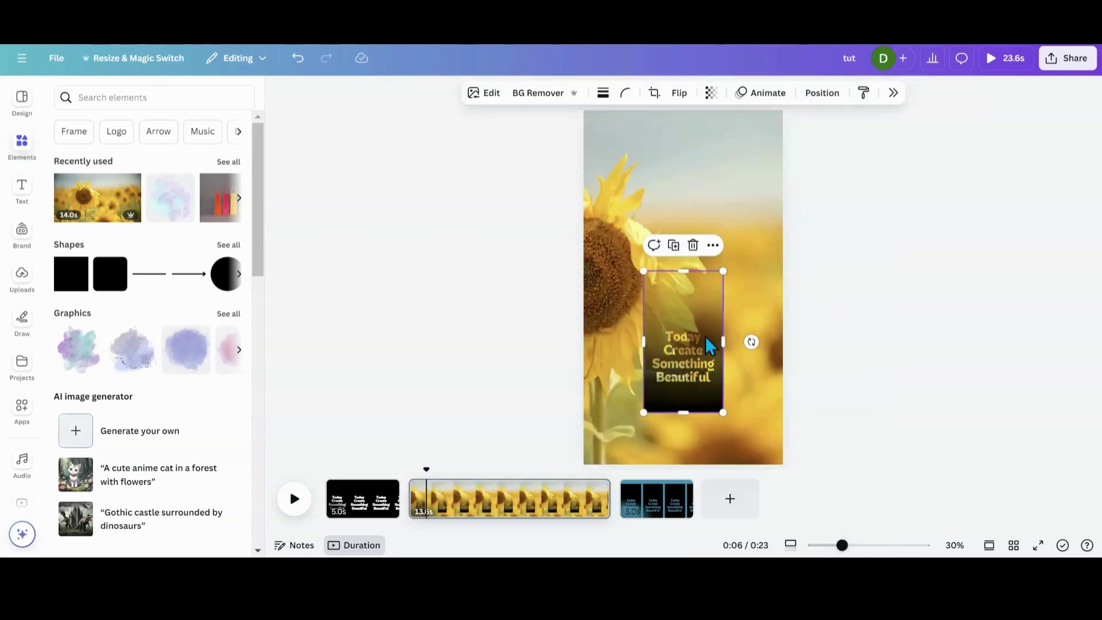
{"action": "left_click_drag", "start_coordinate": [727, 270], "coordinate": [802, 170]}
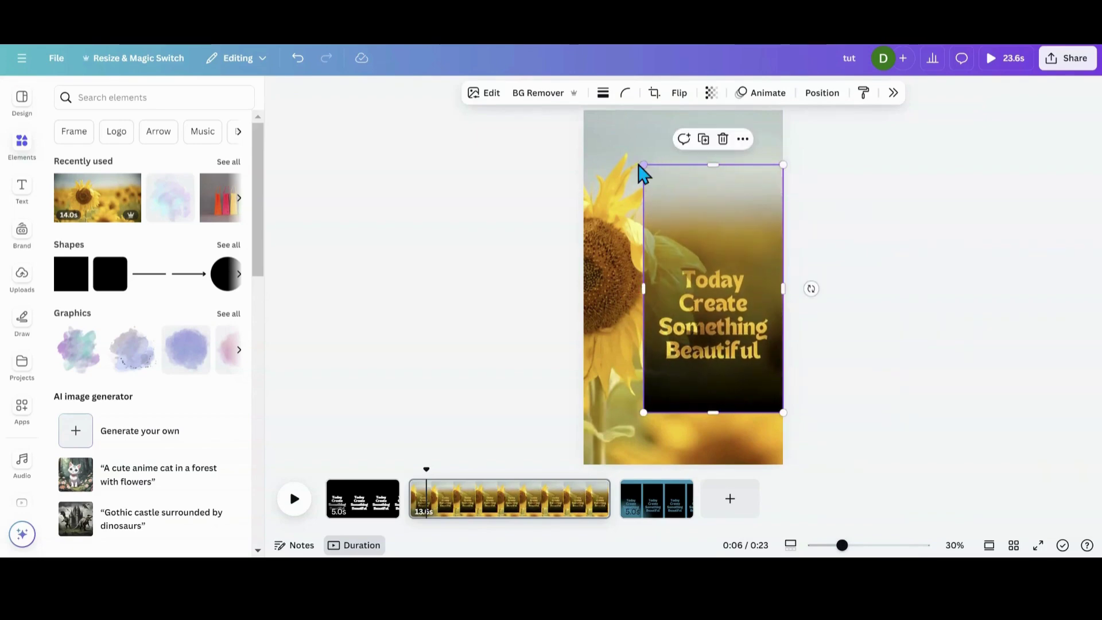
{"action": "left_click_drag", "start_coordinate": [642, 163], "coordinate": [583, 119]}
{"action": "left_click_drag", "start_coordinate": [613, 412], "coordinate": [565, 458]}
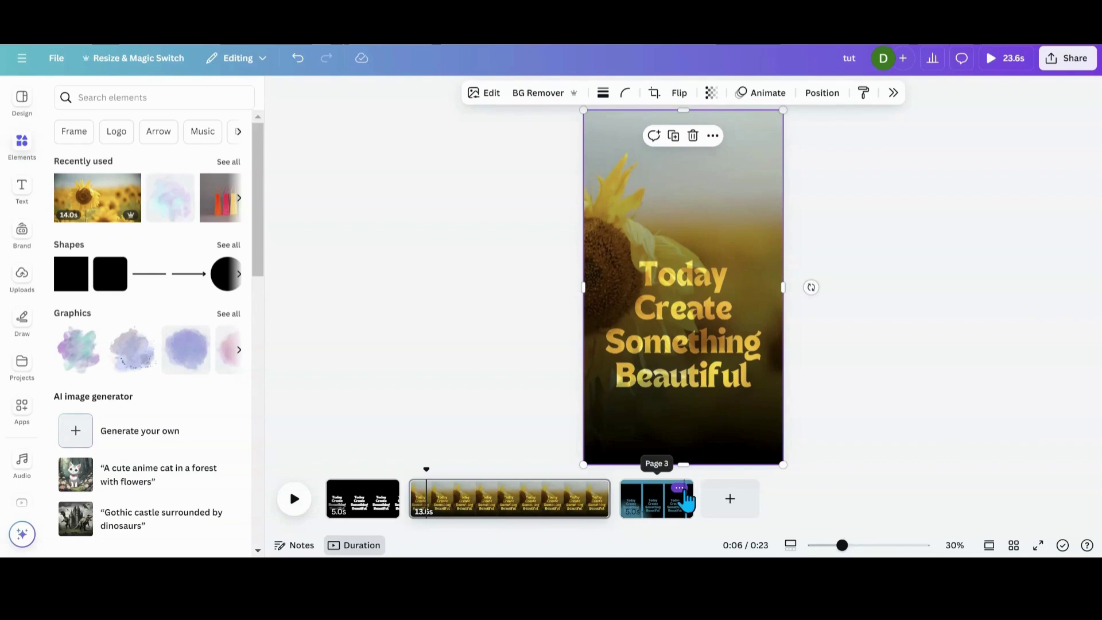
- Move the overlay down past the page's bottom edge and give it a custom upward animation path with the Steady movement style
{"action": "left_click_drag", "start_coordinate": [723, 150], "coordinate": [713, 446]}
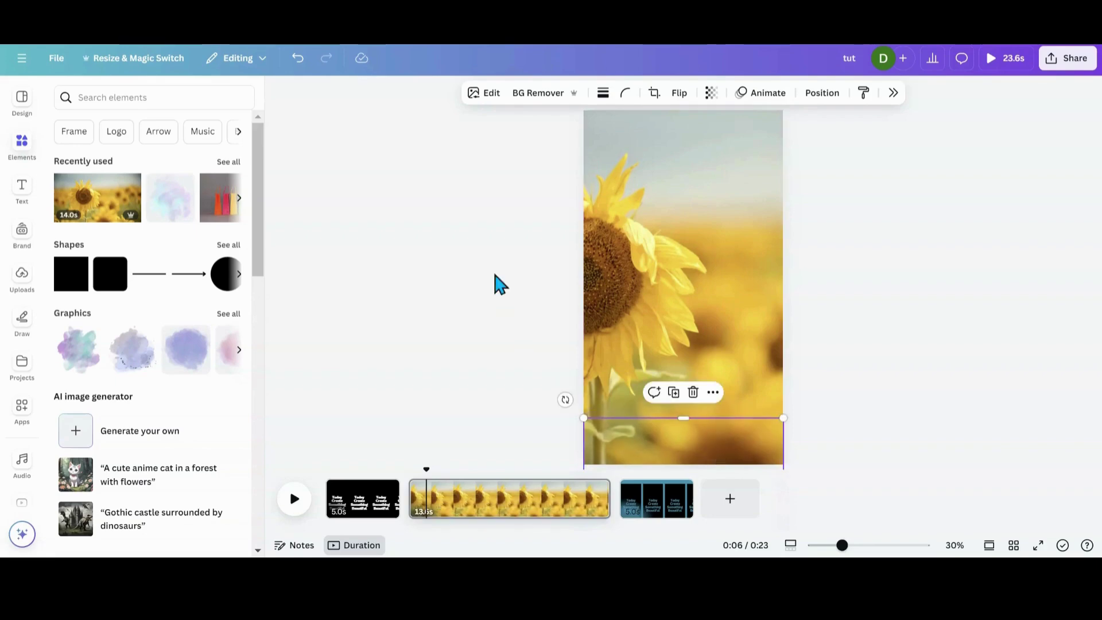
{"action": "left_click", "coordinate": [768, 94]}
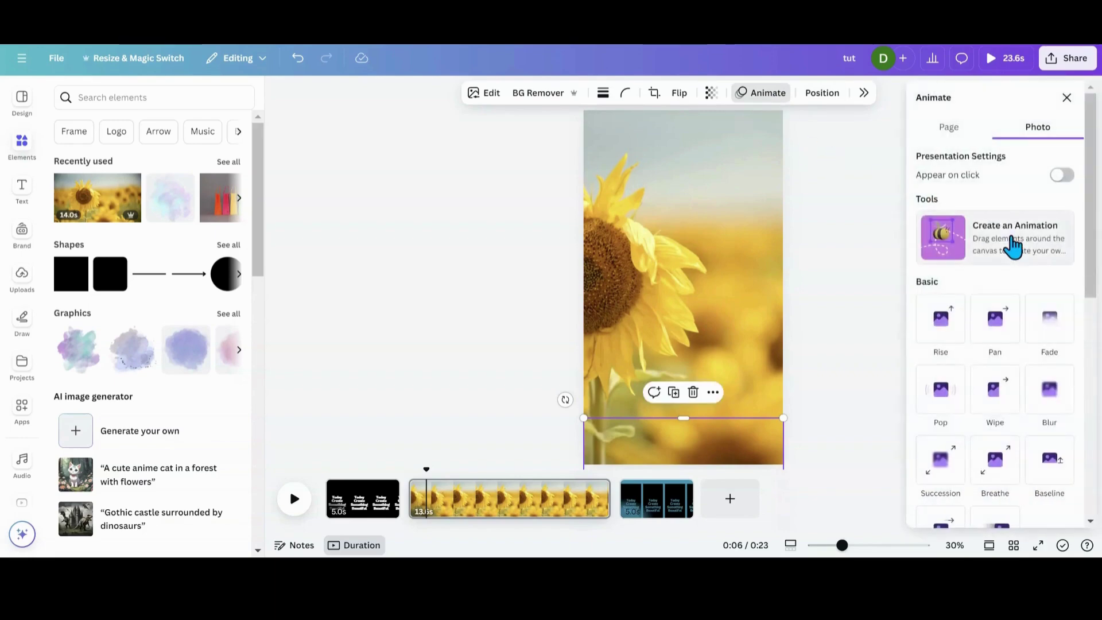
{"action": "left_click", "coordinate": [1012, 246]}
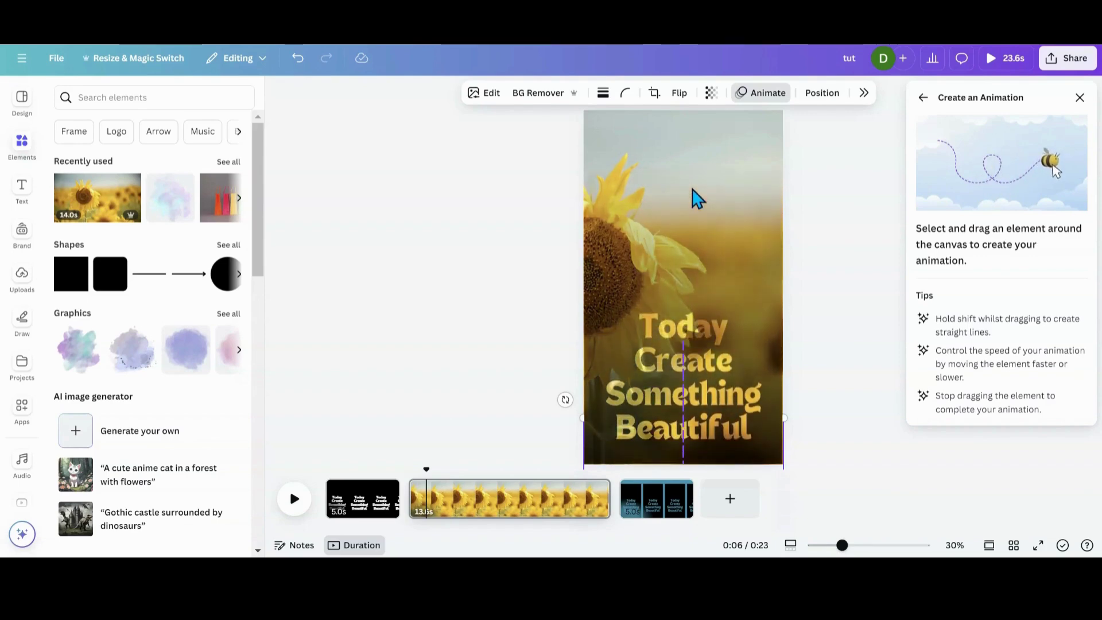
{"action": "left_click_drag", "start_coordinate": [697, 172], "coordinate": [546, 268]}
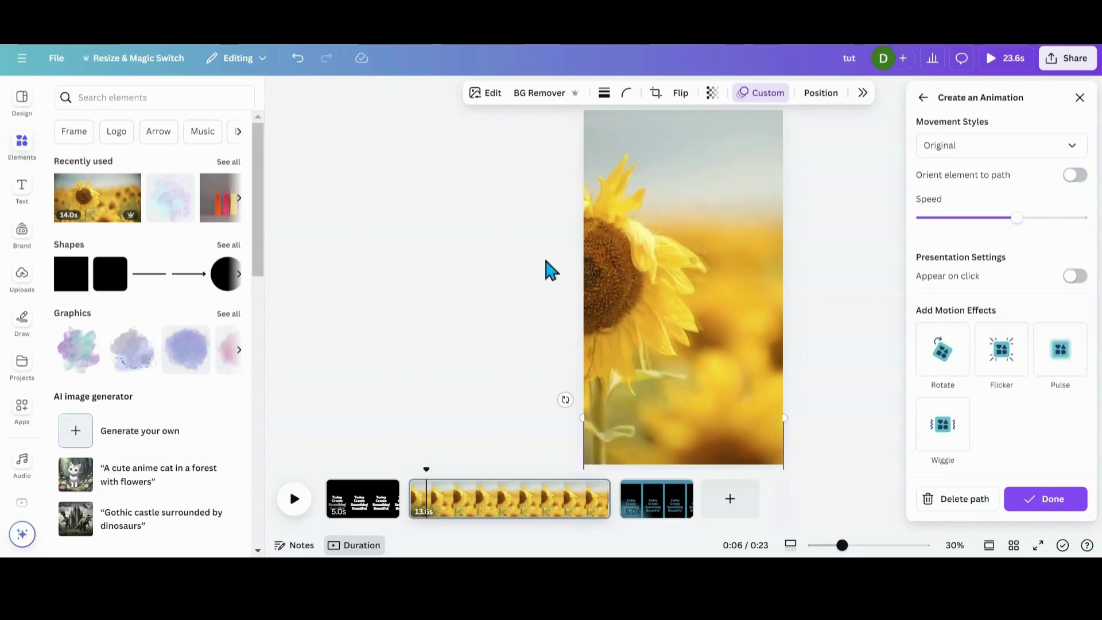
{"action": "left_click", "coordinate": [1072, 146]}
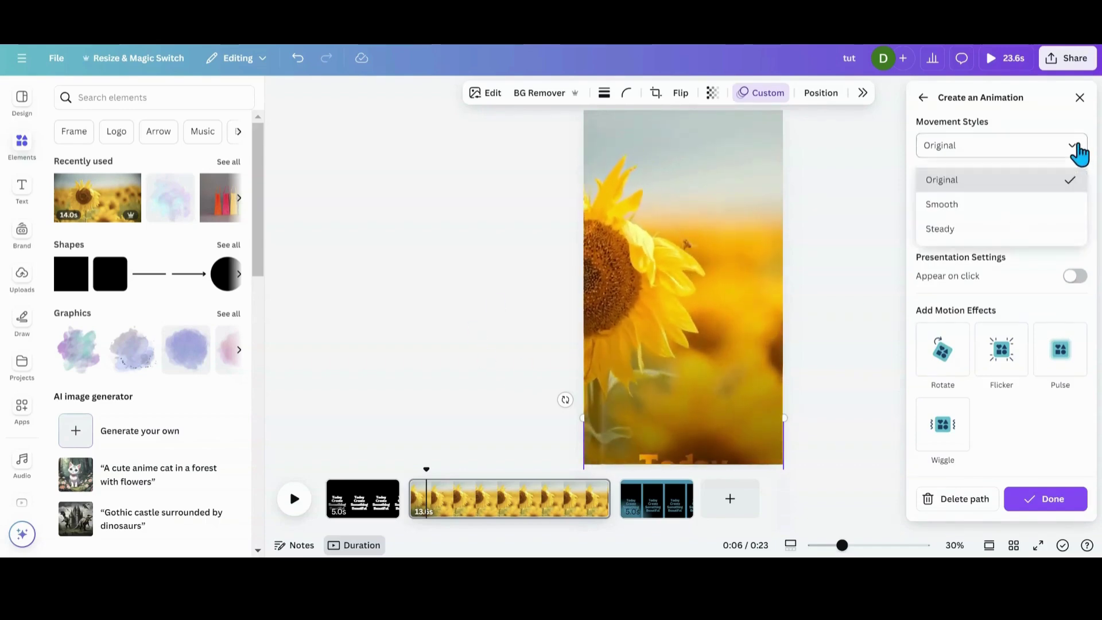
{"action": "left_click", "coordinate": [1018, 227]}
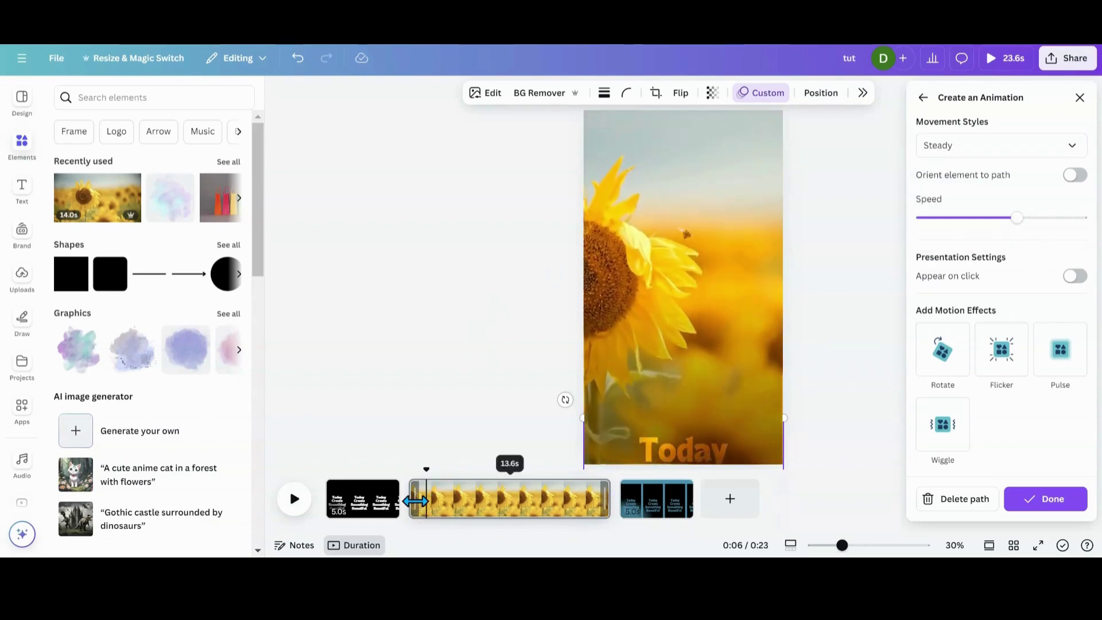
- Play page 2 from its beginning to preview the overlay sliding up over the sunflower video
{"action": "left_click", "coordinate": [294, 499]}
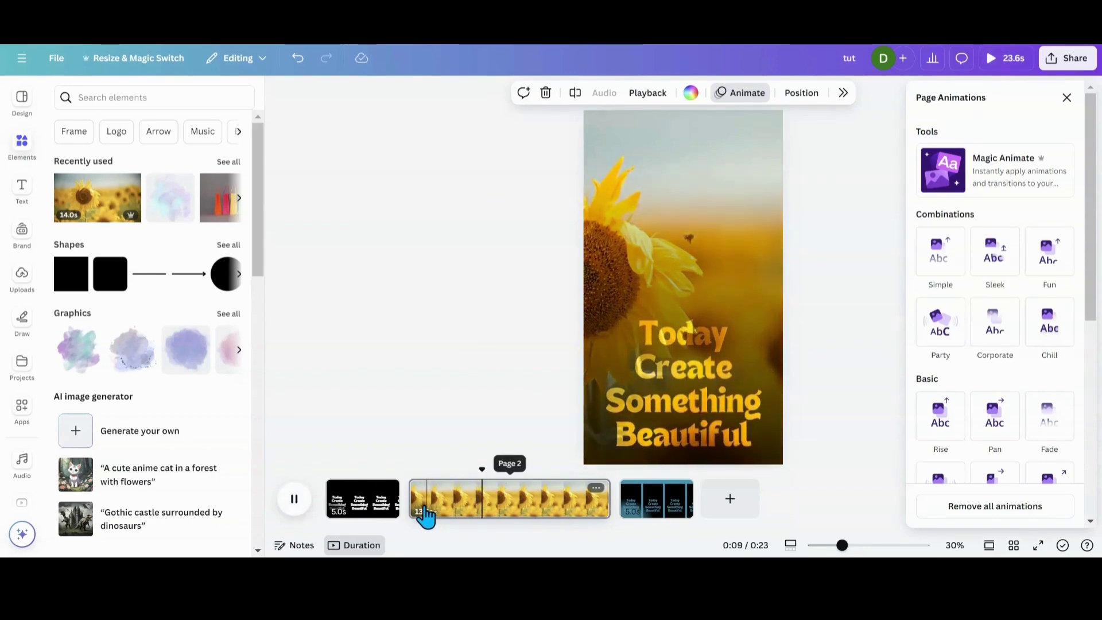
{"action": "left_click", "coordinate": [407, 505]}
{"action": "left_click", "coordinate": [290, 508]}
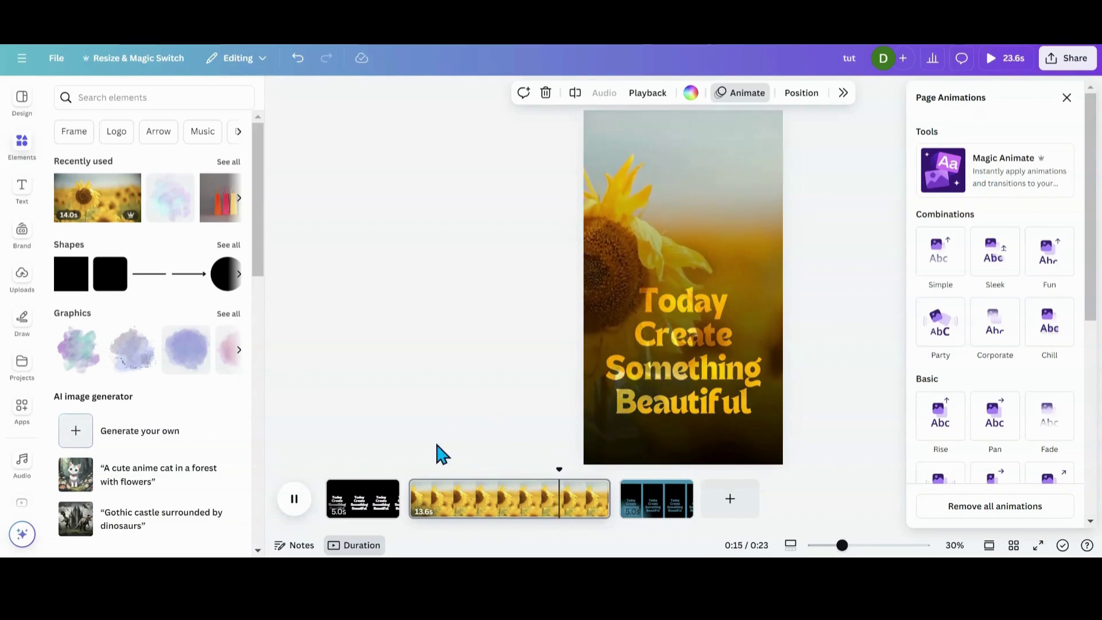
{"action": "left_click", "coordinate": [510, 498]}
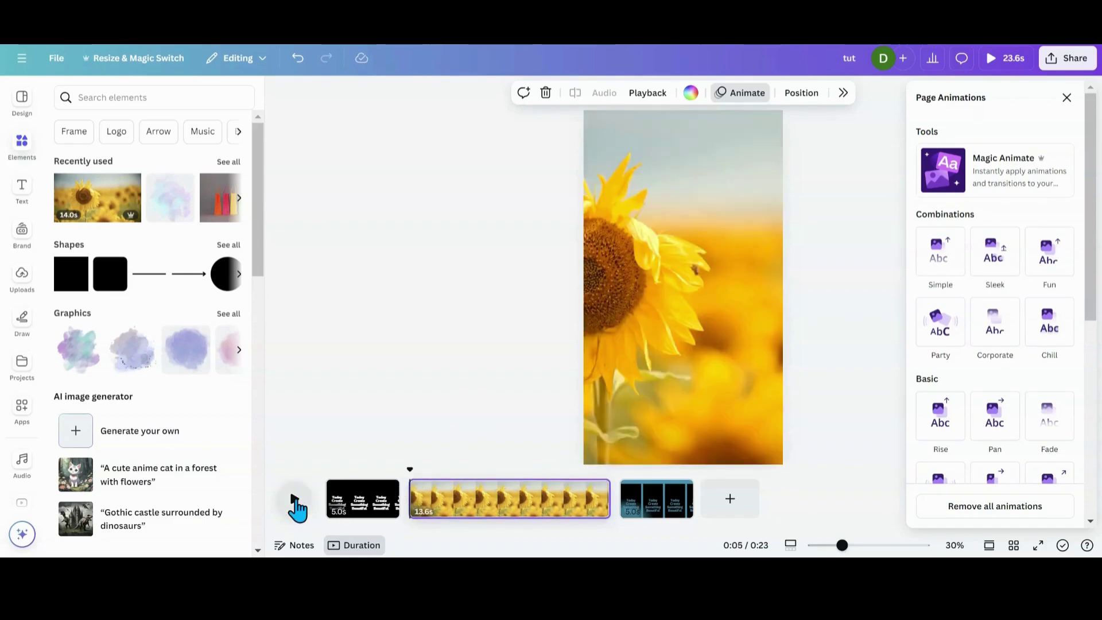
{"action": "left_click", "coordinate": [294, 499]}
{"action": "left_click", "coordinate": [469, 503]}
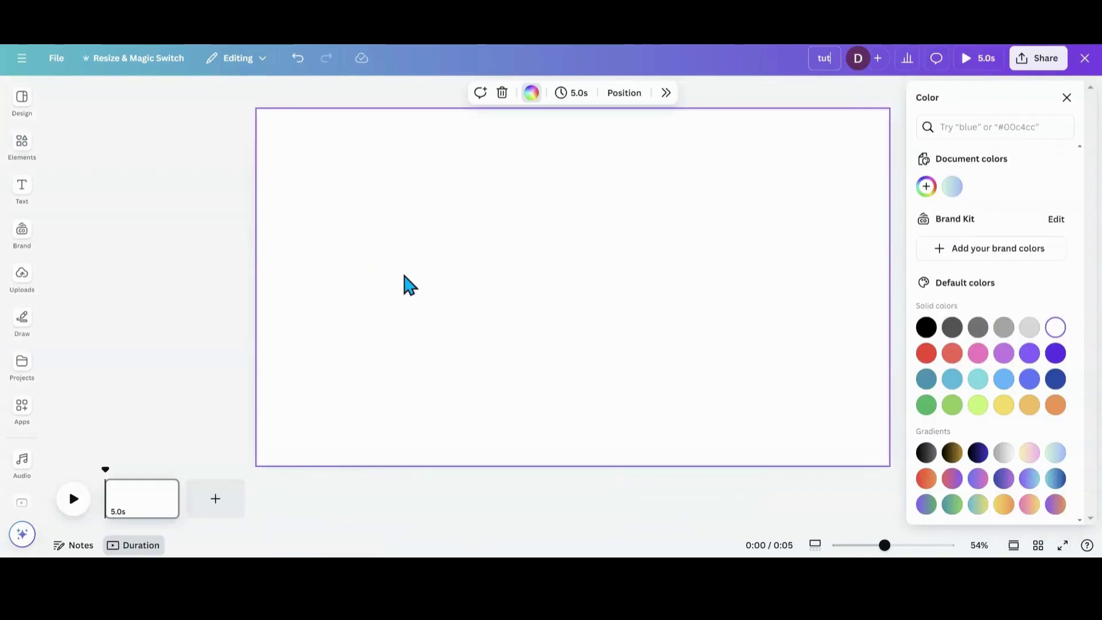
- Place the uploaded black "Thank You for shopping with us" image in the lower-left corner of the blank landscape page
{"action": "left_click", "coordinate": [1068, 98]}
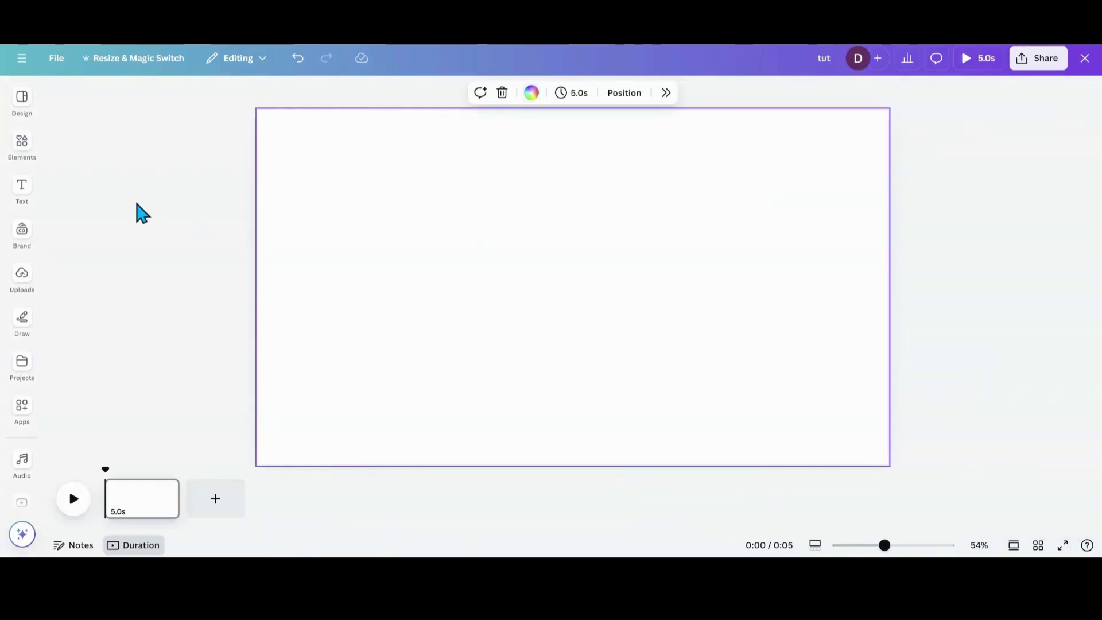
{"action": "left_click", "coordinate": [26, 160]}
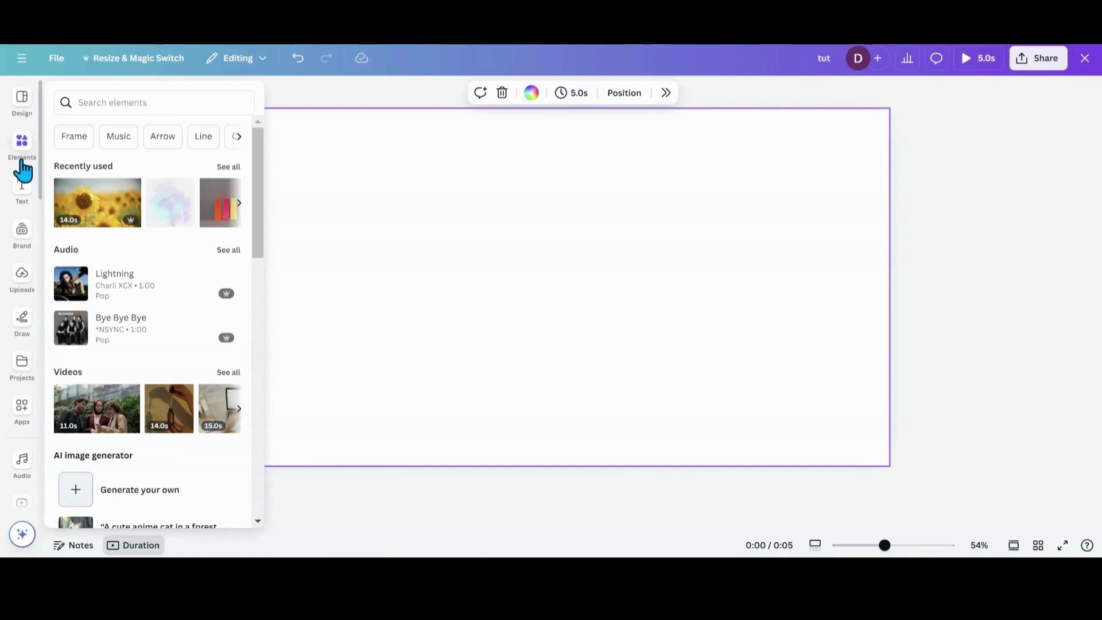
{"action": "left_click", "coordinate": [22, 190]}
{"action": "left_click", "coordinate": [21, 148]}
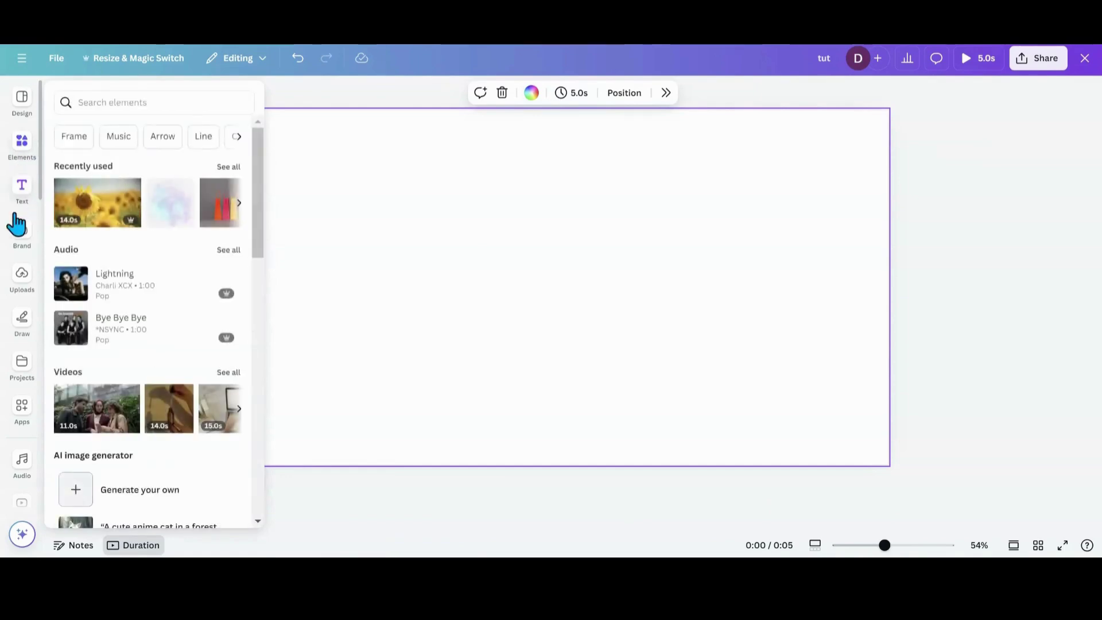
{"action": "left_click", "coordinate": [14, 279]}
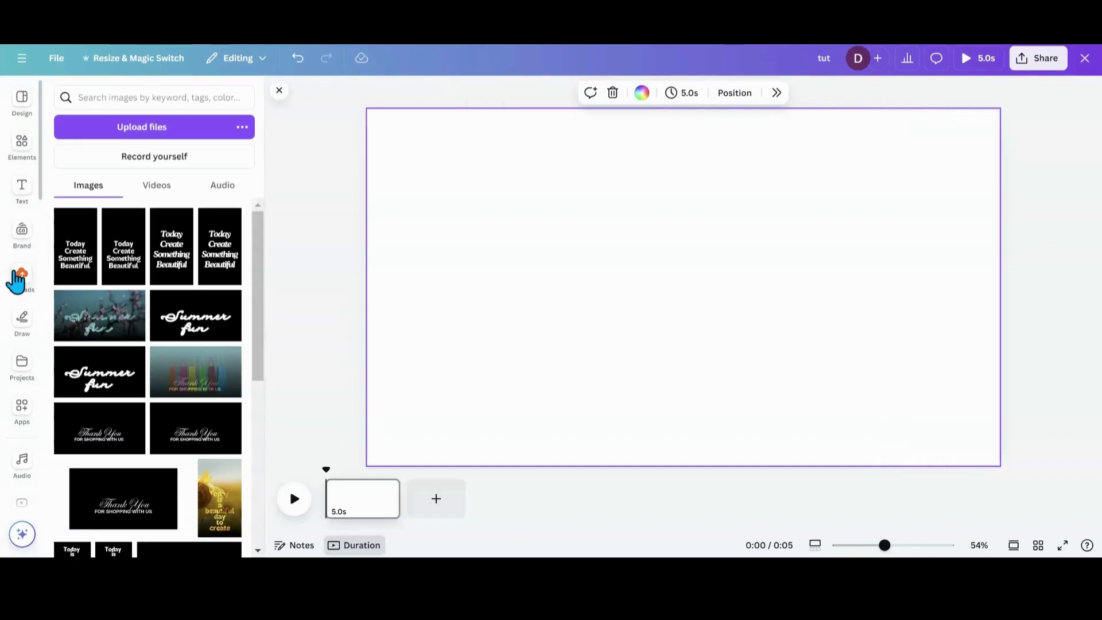
{"action": "left_click", "coordinate": [104, 435]}
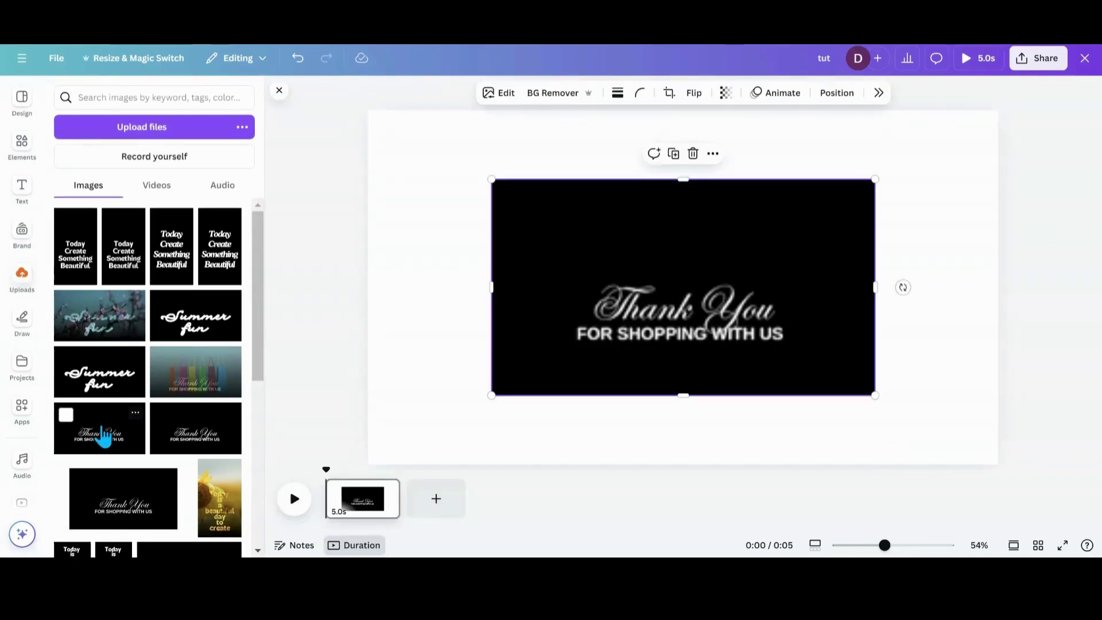
{"action": "left_click_drag", "start_coordinate": [679, 320], "coordinate": [556, 366]}
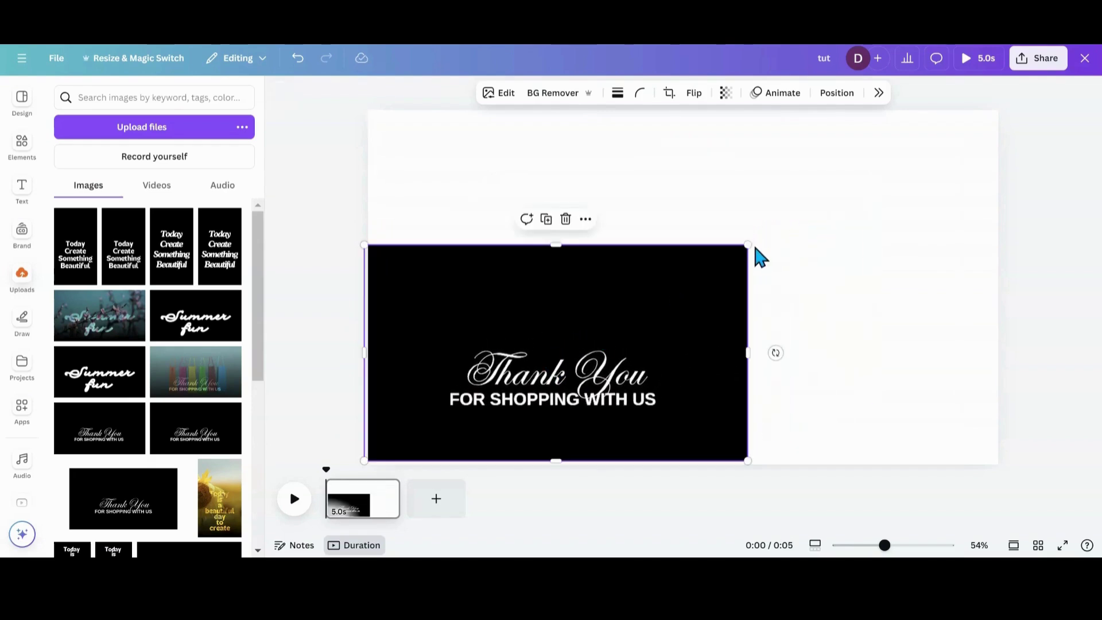
- Upscale the black "Thank You for shopping with us" image with Image Upscaler and replace it with the enhanced version
{"action": "left_click", "coordinate": [879, 93]}
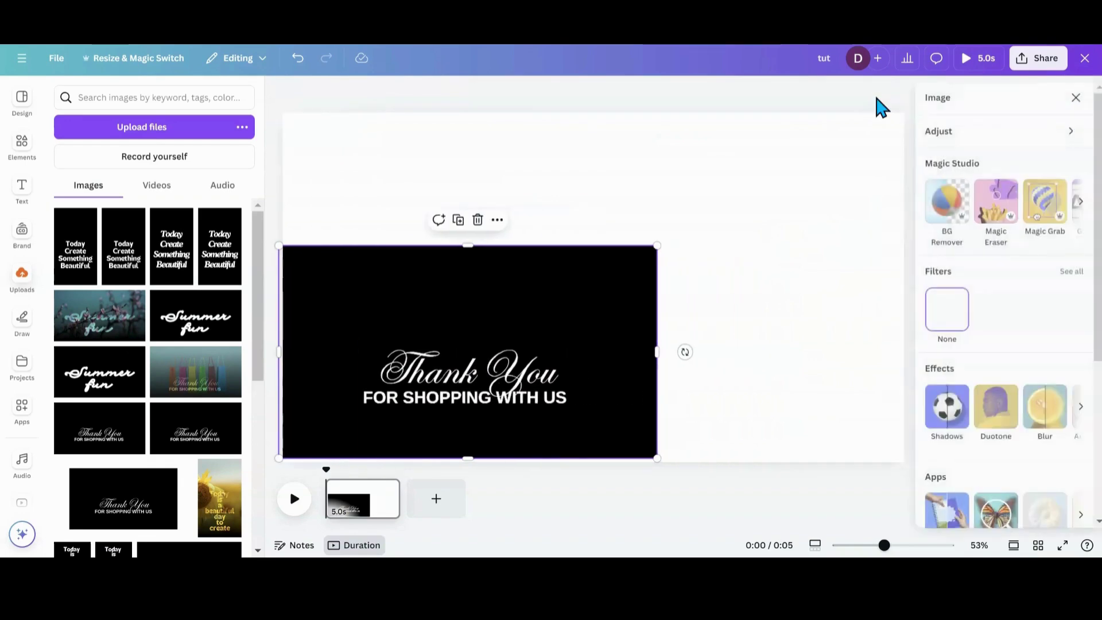
{"action": "scroll", "coordinate": [941, 517], "scroll_direction": "down", "scroll_amount": 3}
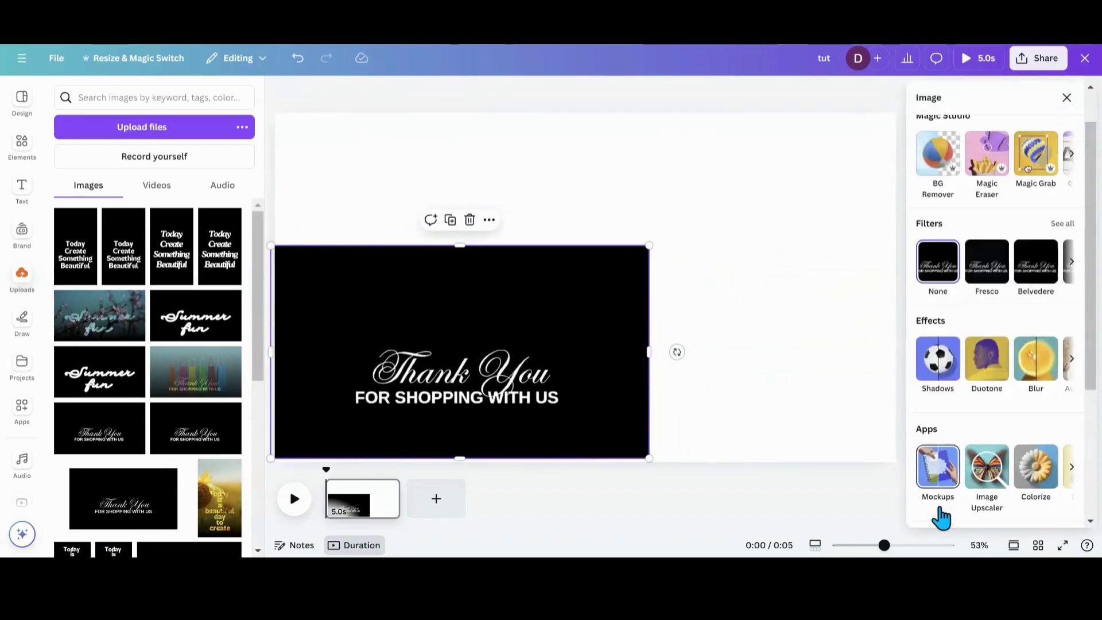
{"action": "left_click", "coordinate": [992, 379]}
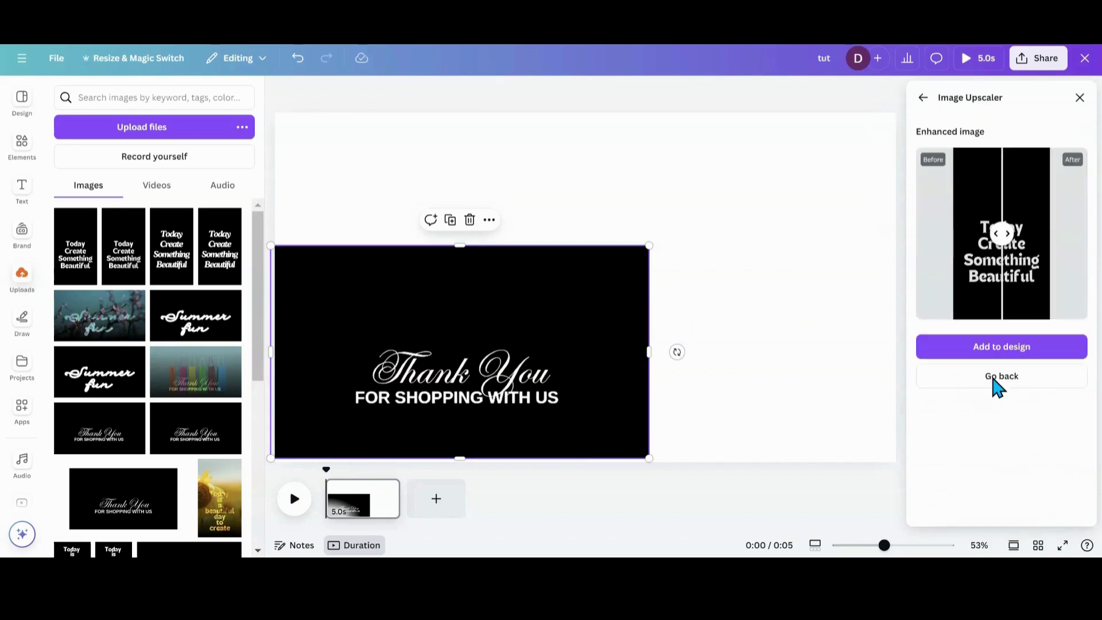
{"action": "left_click", "coordinate": [998, 379]}
{"action": "left_click", "coordinate": [989, 431]}
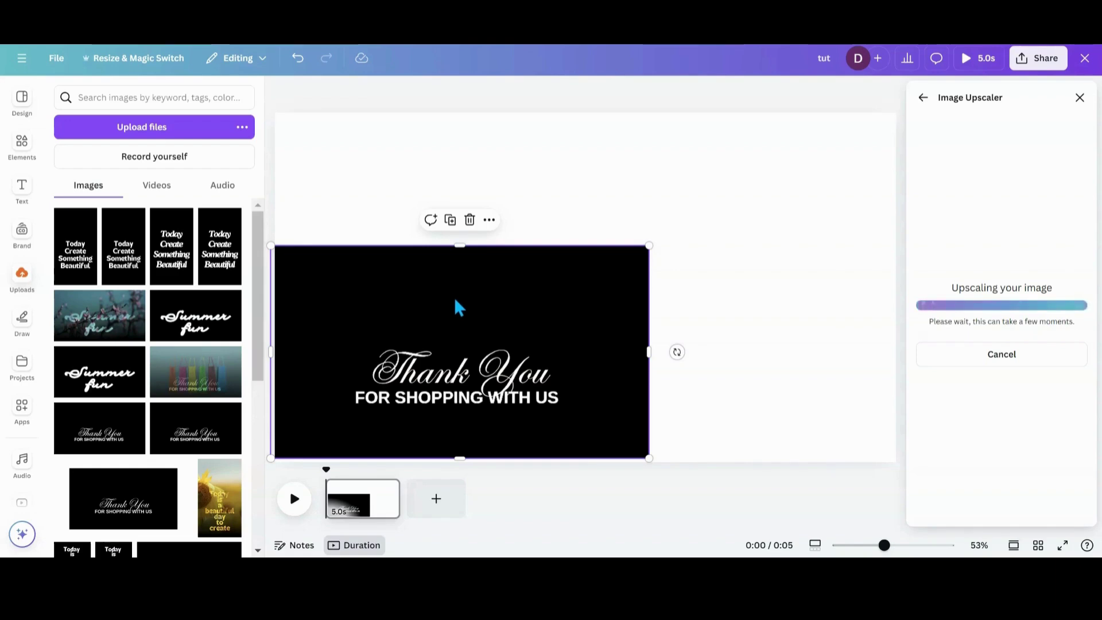
{"action": "left_click", "coordinate": [941, 351]}
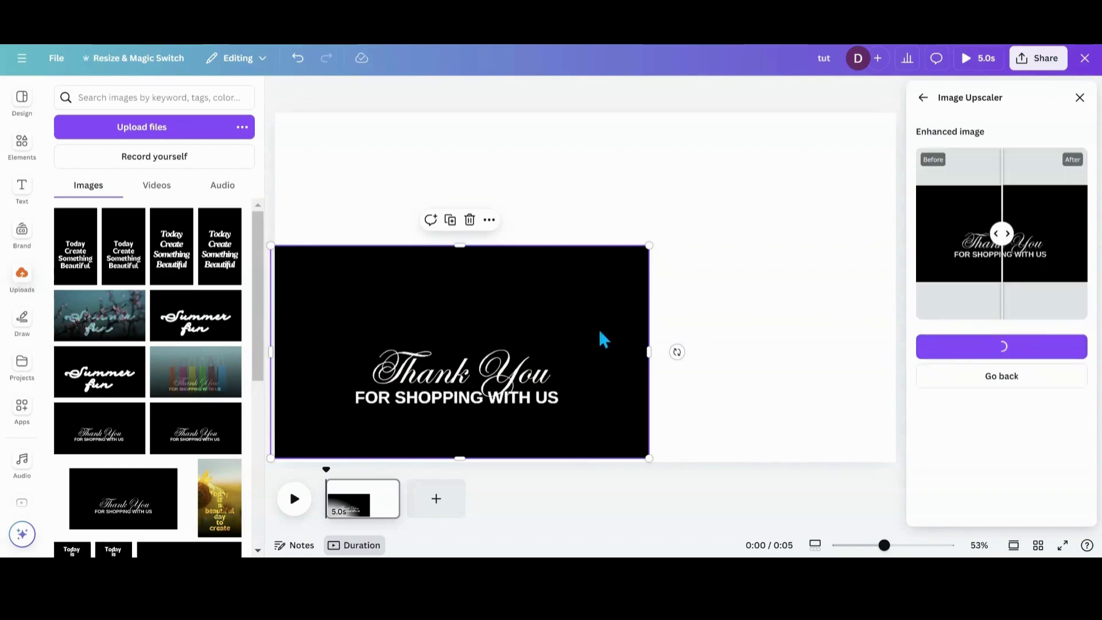
- Add the recently used photo of colorful shopping bags and set it as the page background
{"action": "left_click", "coordinate": [23, 150]}
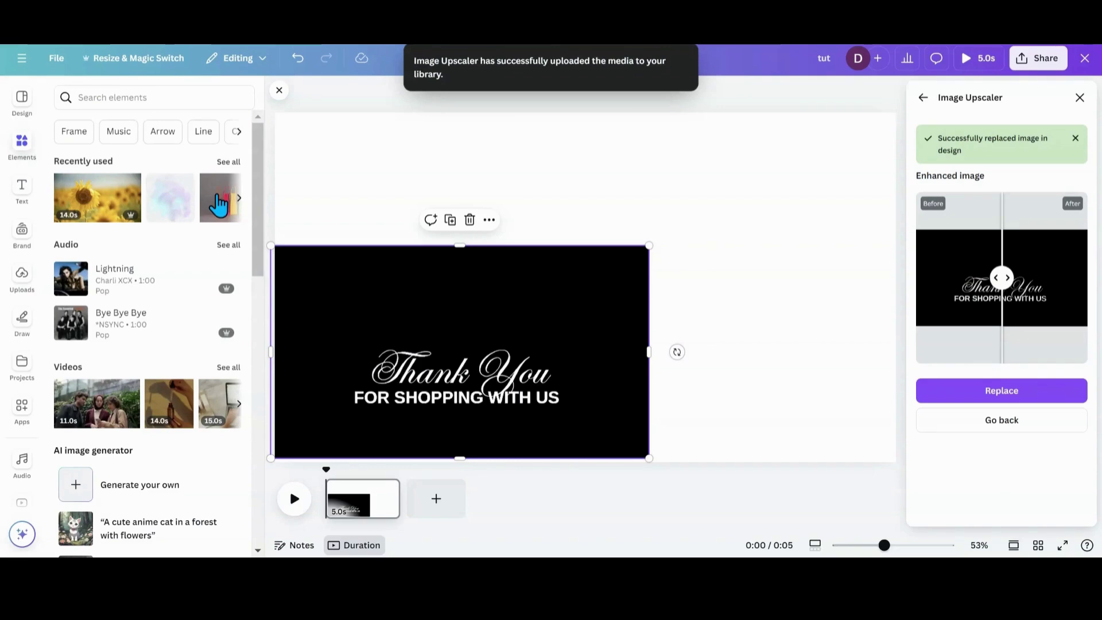
{"action": "left_click", "coordinate": [218, 202]}
{"action": "left_click", "coordinate": [615, 122]}
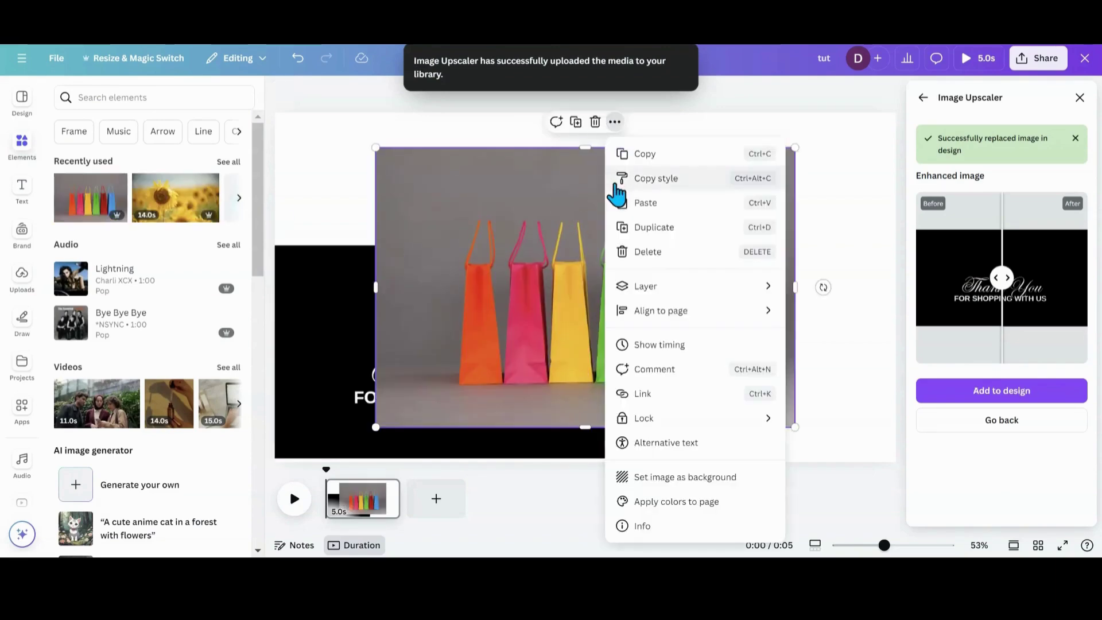
{"action": "left_click", "coordinate": [666, 477]}
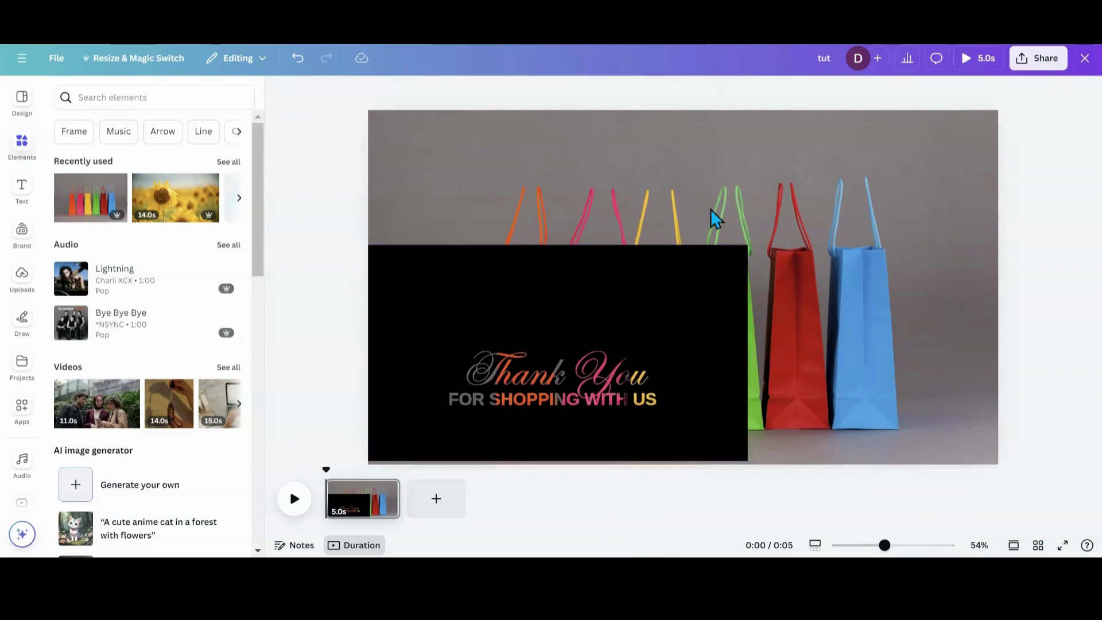
- Set the shopping bags background's transparency to 71
{"action": "left_click", "coordinate": [708, 167]}
{"action": "left_click", "coordinate": [715, 93]}
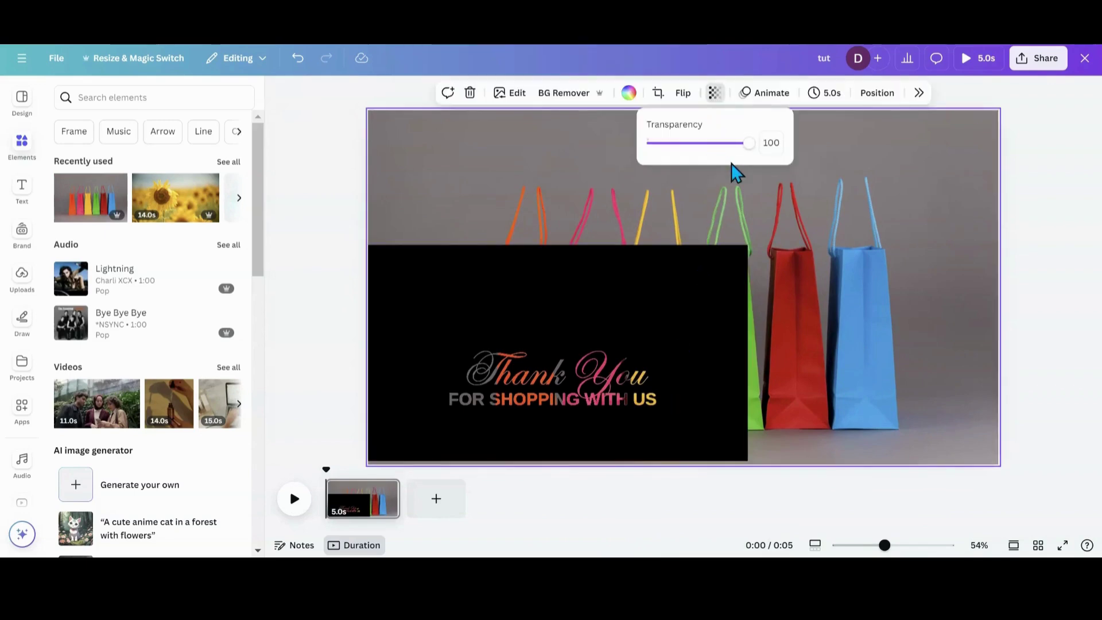
{"action": "left_click_drag", "start_coordinate": [747, 145], "coordinate": [720, 145]}
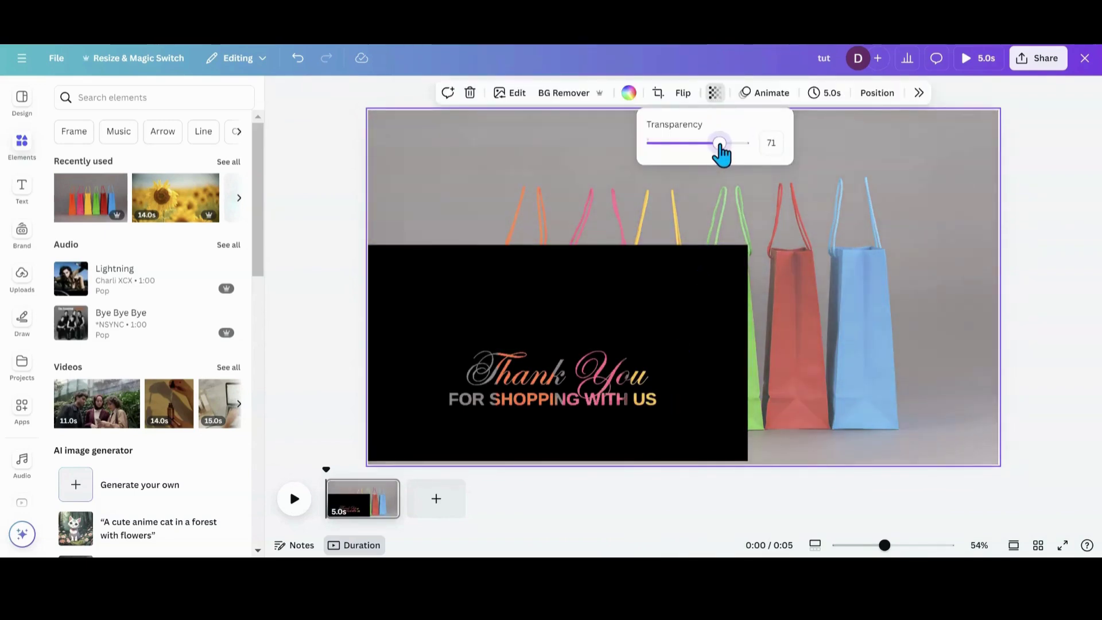
- Create an Easy Reflections reflection of the "Thank You" image, positioned below with offset 1 and opacity 100, and add it to the design
{"action": "left_click", "coordinate": [551, 313]}
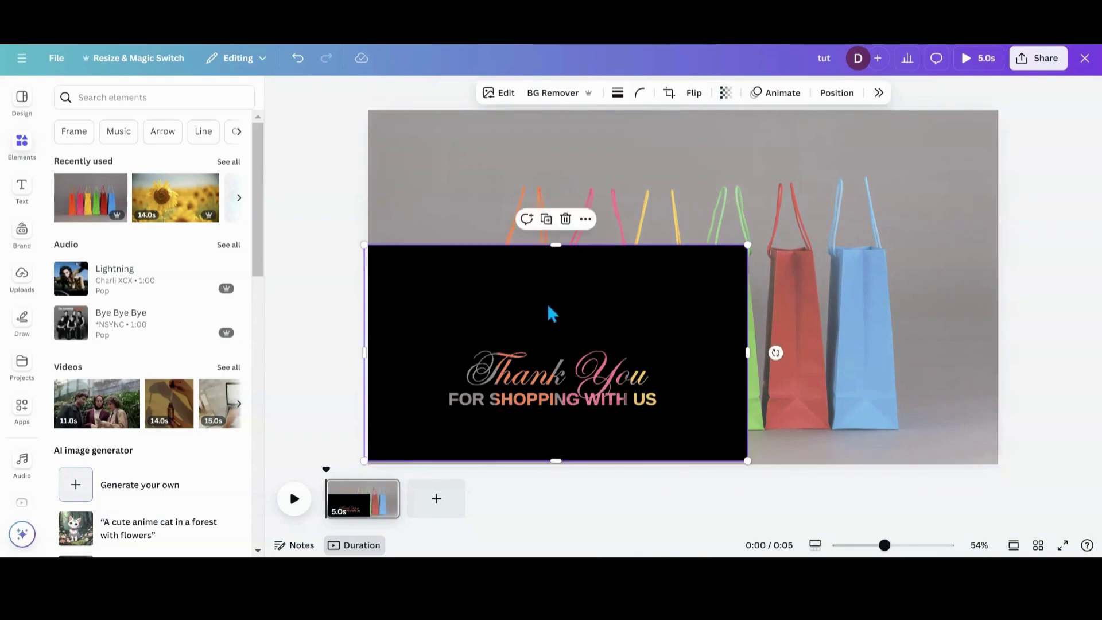
{"action": "left_click", "coordinate": [21, 416]}
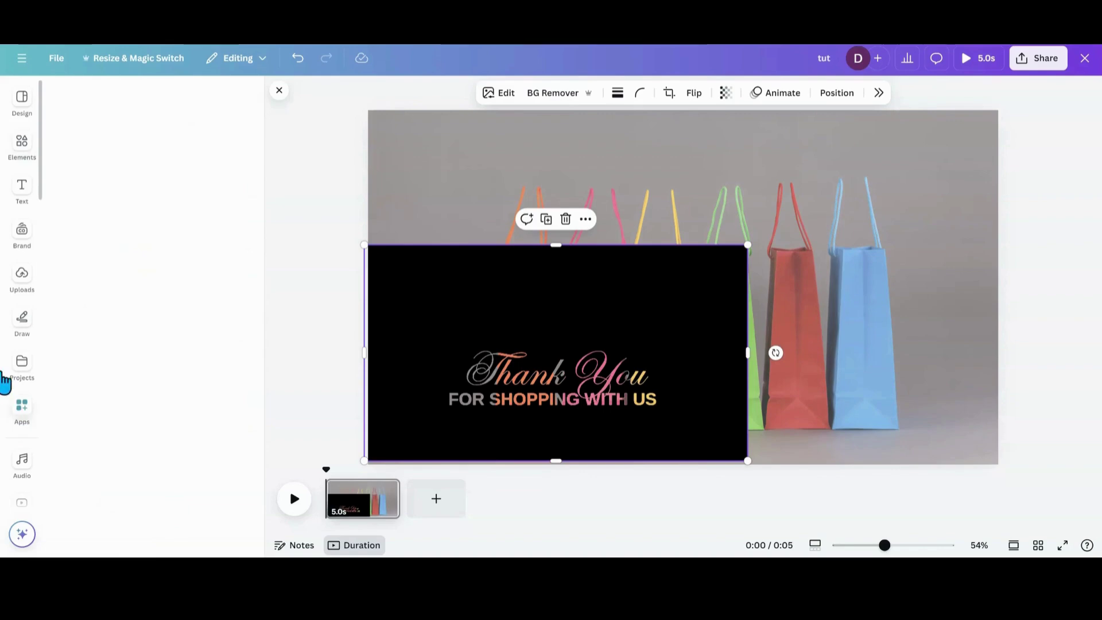
{"action": "left_click", "coordinate": [221, 143]}
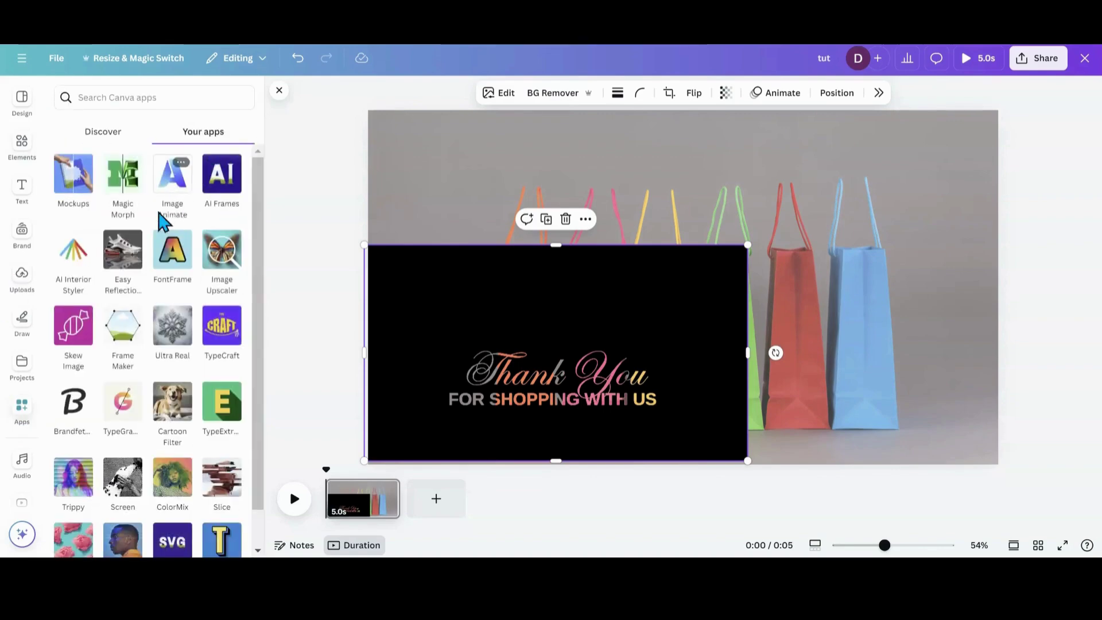
{"action": "left_click", "coordinate": [125, 250]}
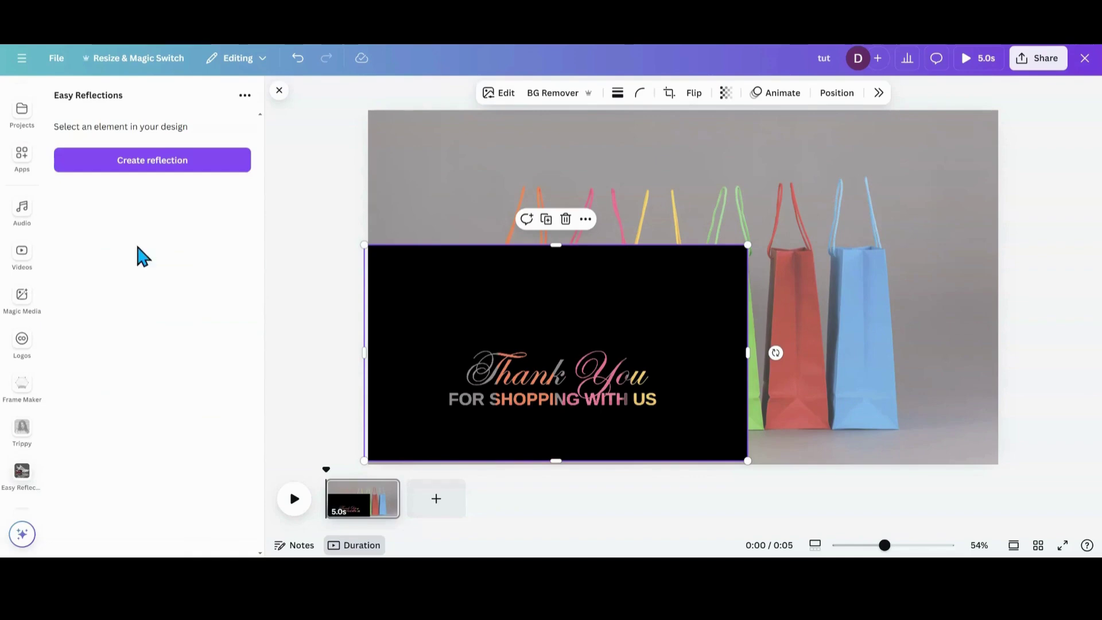
{"action": "left_click", "coordinate": [166, 167]}
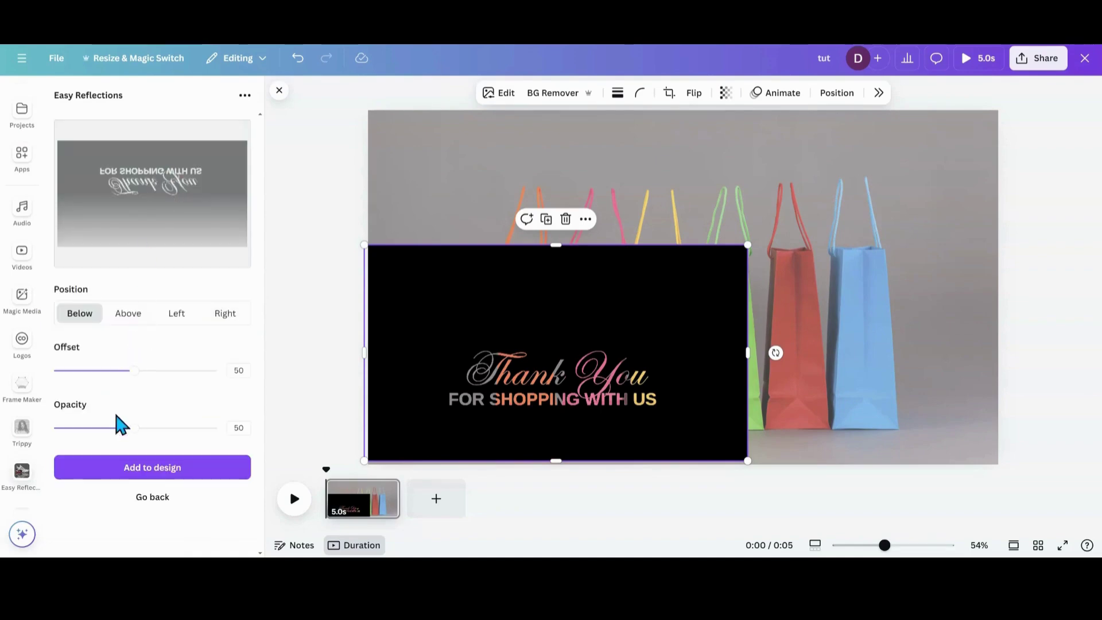
{"action": "left_click_drag", "start_coordinate": [132, 439], "coordinate": [235, 439]}
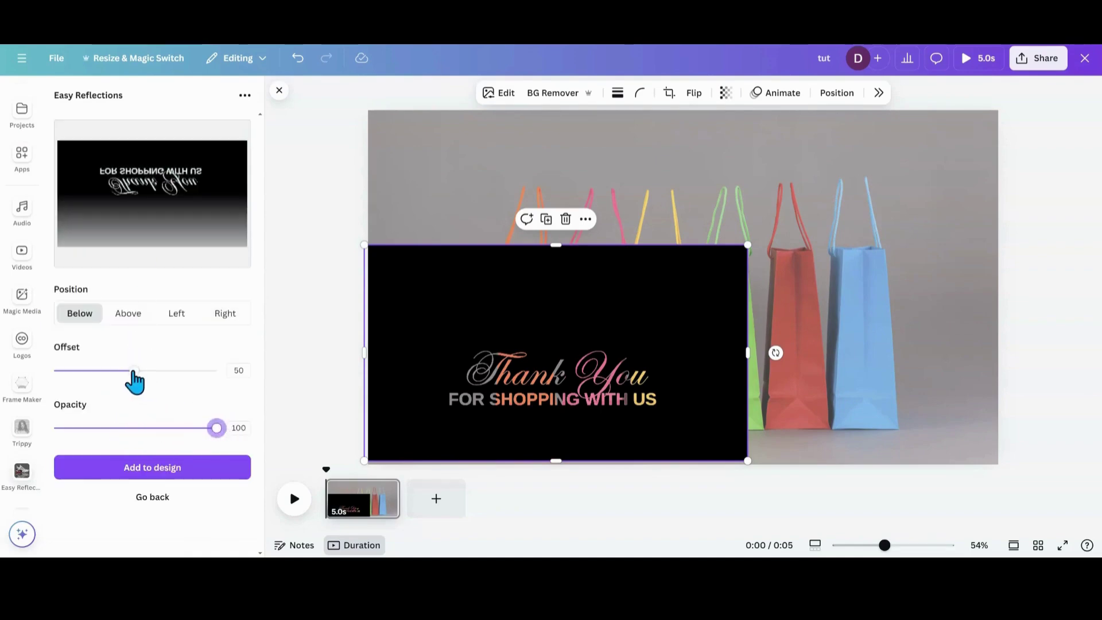
{"action": "left_click_drag", "start_coordinate": [131, 372], "coordinate": [45, 360]}
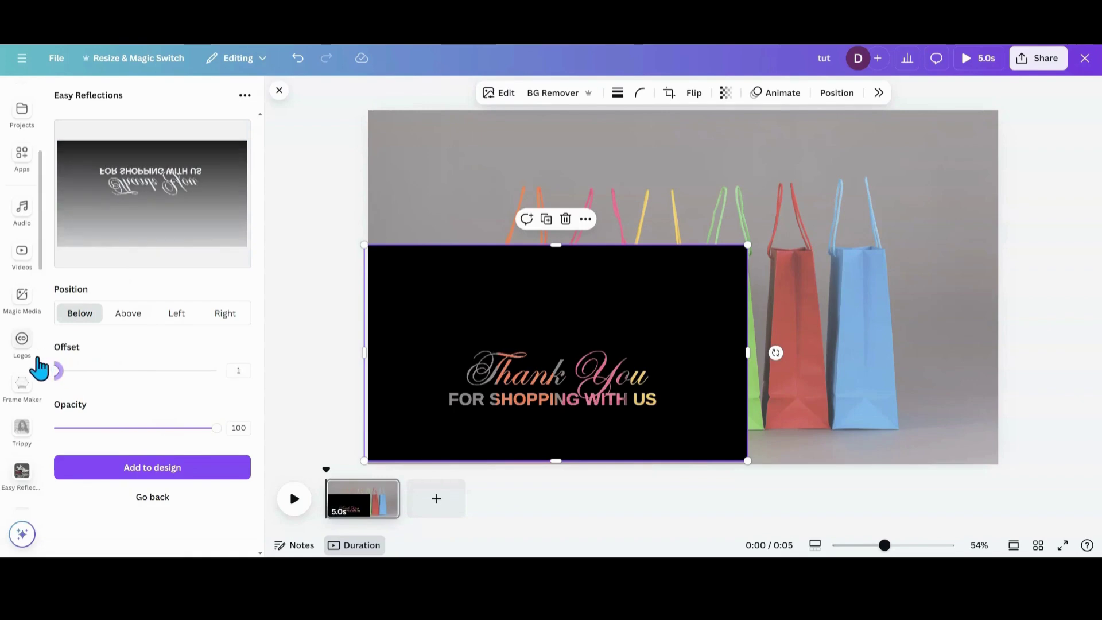
{"action": "left_click", "coordinate": [143, 477]}
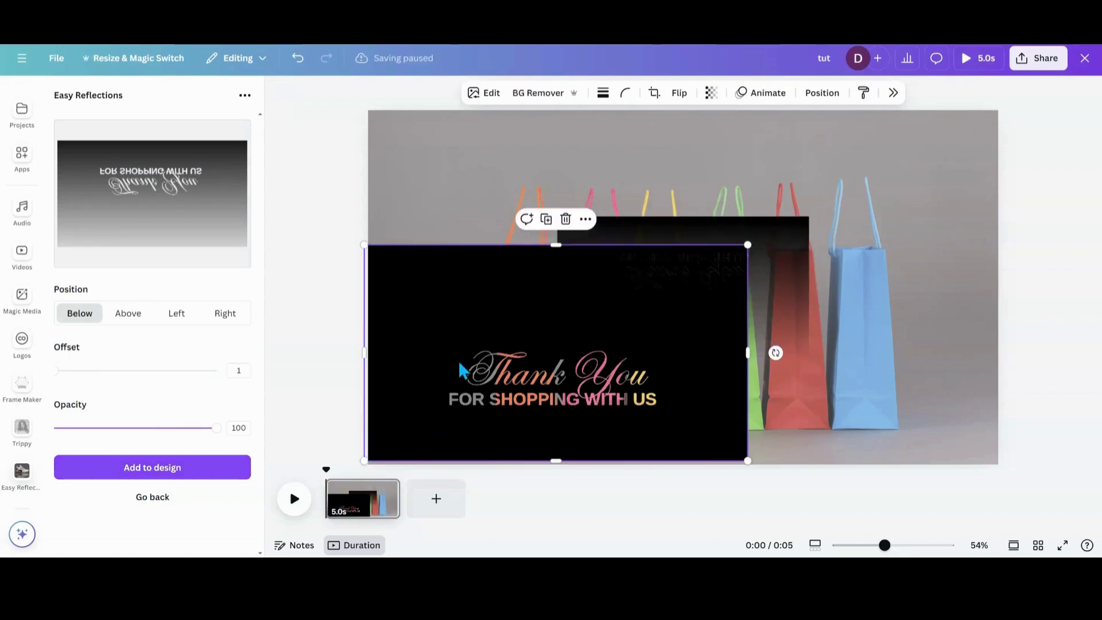
- Delete the original black "Thank You" image and flip the faded reflection vertically so its text reads upright
{"action": "left_click", "coordinate": [565, 219]}
{"action": "left_click", "coordinate": [596, 258]}
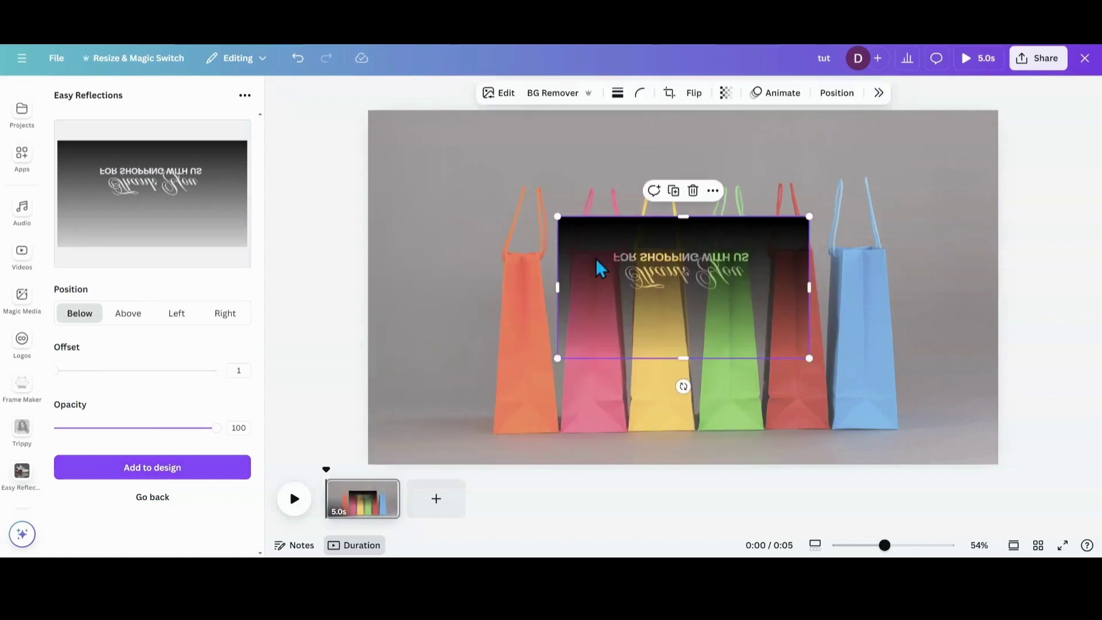
{"action": "left_click", "coordinate": [691, 94]}
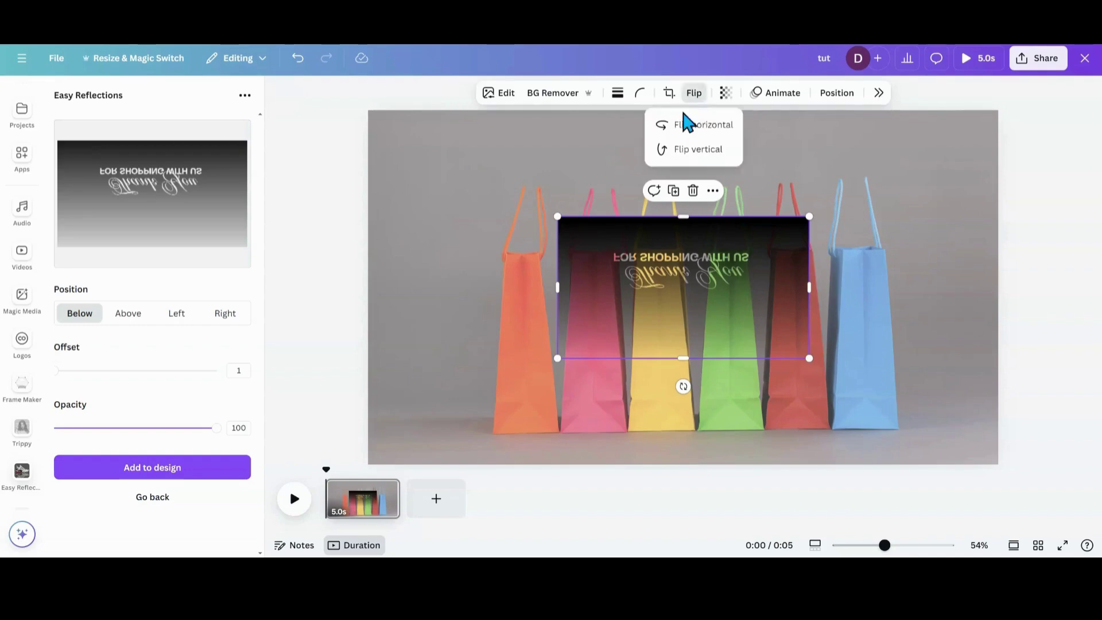
{"action": "left_click", "coordinate": [678, 148]}
- Enlarge the faded "Thank You" overlay from the page's lower-left corner to full page width and align it vertically to cover the page
{"action": "left_click_drag", "start_coordinate": [634, 275], "coordinate": [446, 377]}
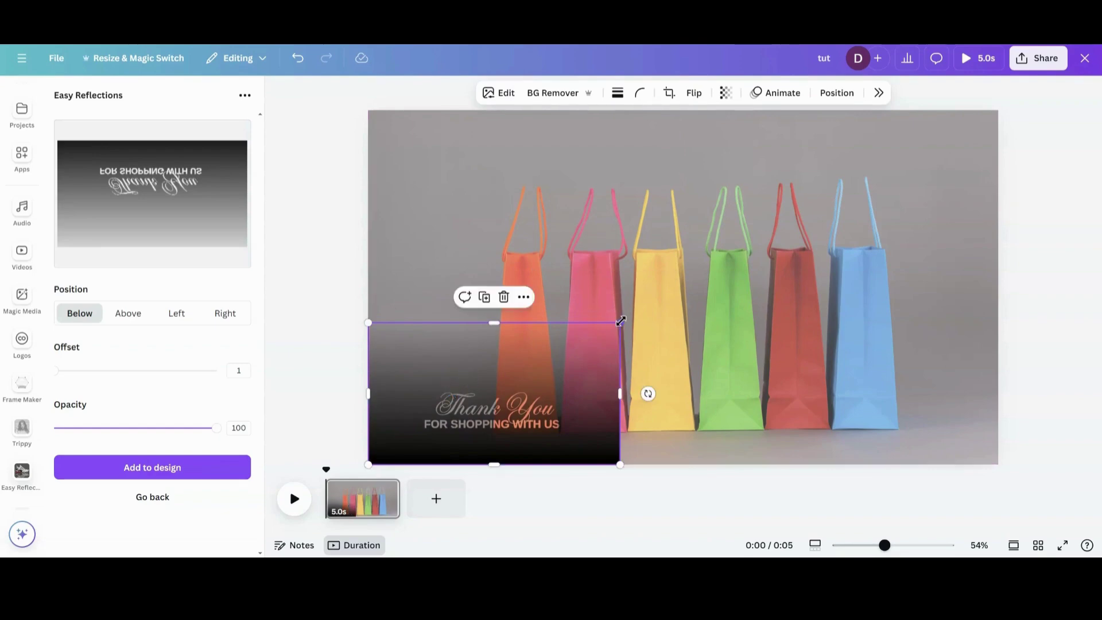
{"action": "left_click_drag", "start_coordinate": [621, 321], "coordinate": [1054, 197]}
{"action": "left_click_drag", "start_coordinate": [753, 268], "coordinate": [752, 285]}
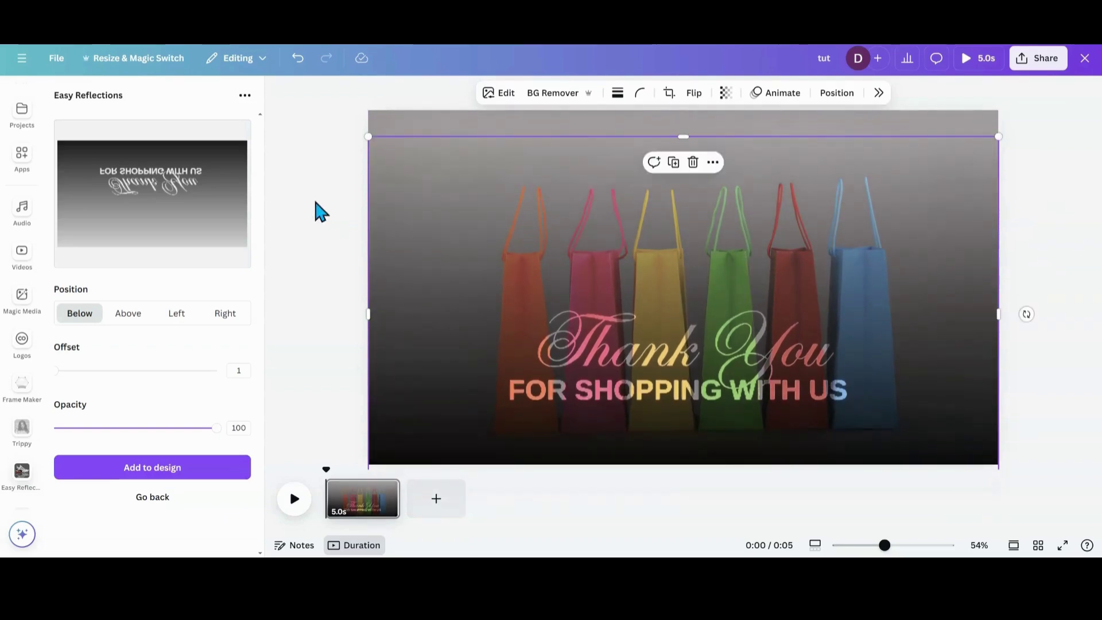
{"action": "left_click", "coordinate": [316, 211]}
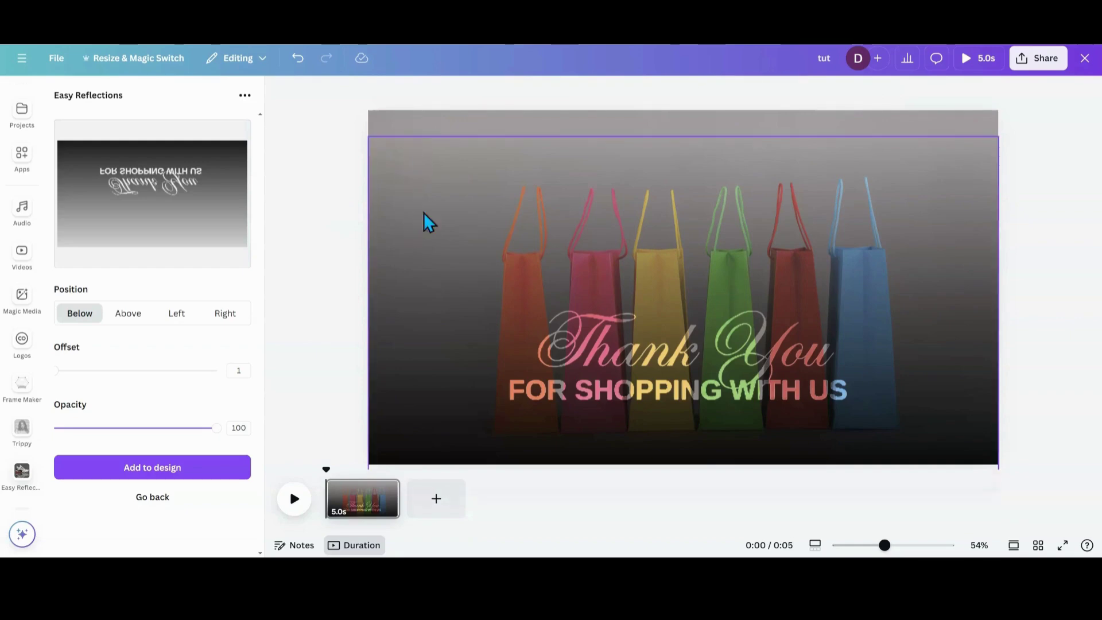
{"action": "left_click_drag", "start_coordinate": [491, 280], "coordinate": [491, 314]}
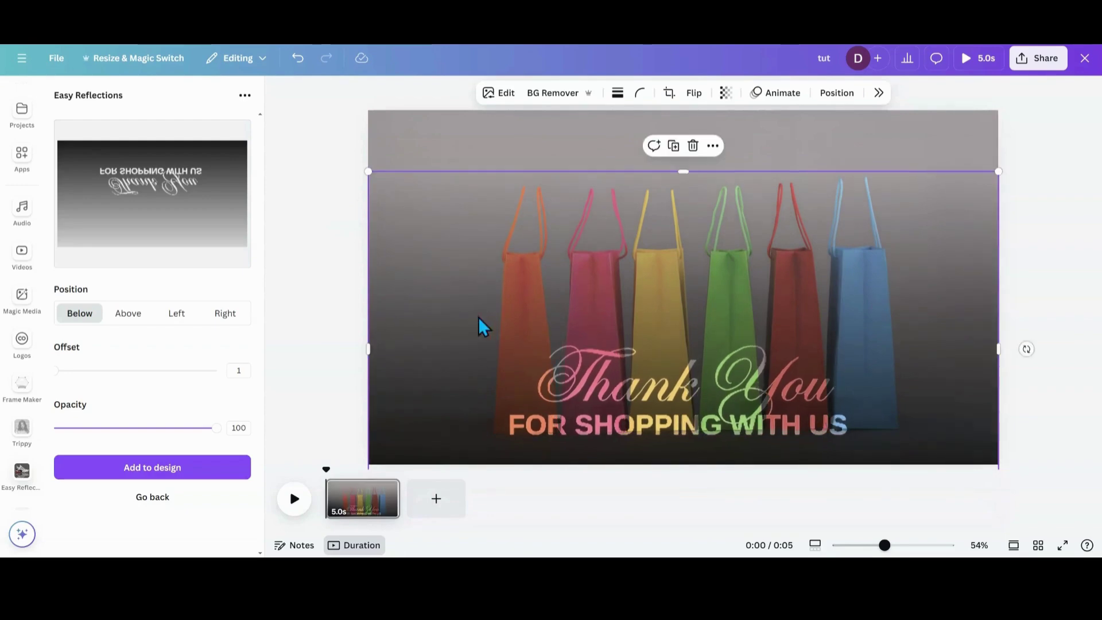
{"action": "left_click", "coordinate": [330, 347]}
{"action": "left_click_drag", "start_coordinate": [480, 377], "coordinate": [475, 323]}
{"action": "left_click", "coordinate": [329, 348]}
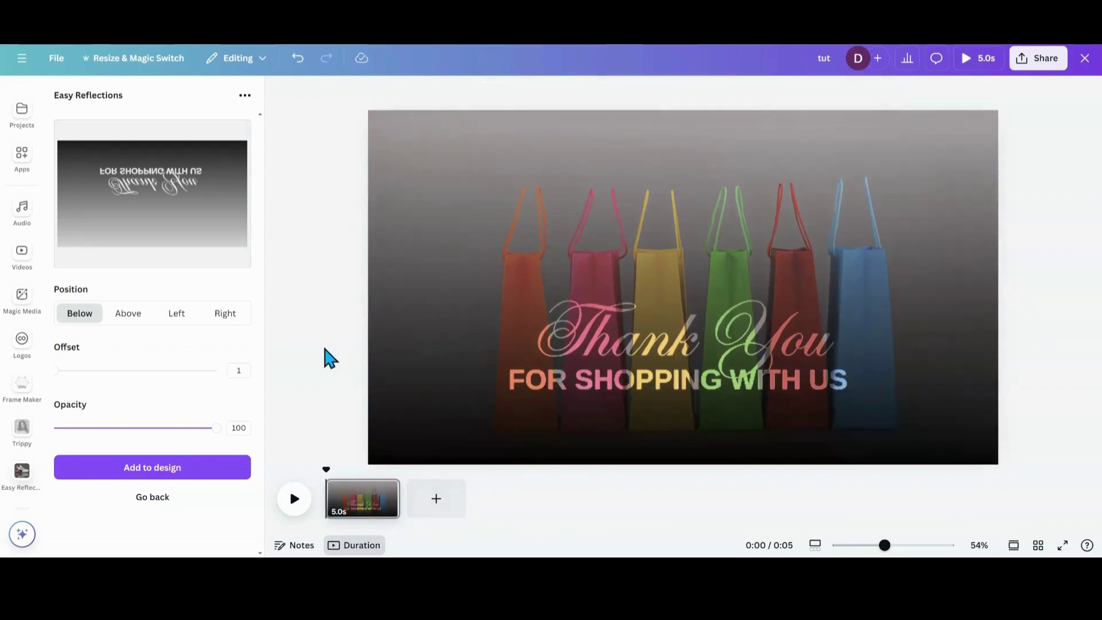
- Move the overlay down past the page's bottom edge and give it a straight upward animation path with the Steady movement style
{"action": "left_click_drag", "start_coordinate": [509, 246], "coordinate": [580, 450]}
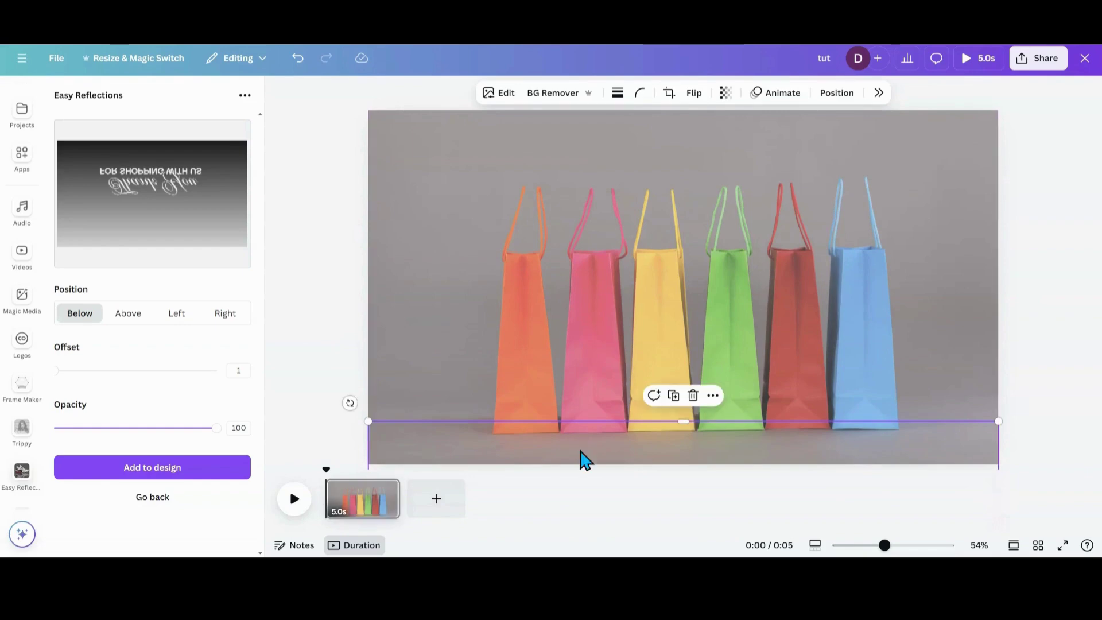
{"action": "left_click", "coordinate": [766, 96]}
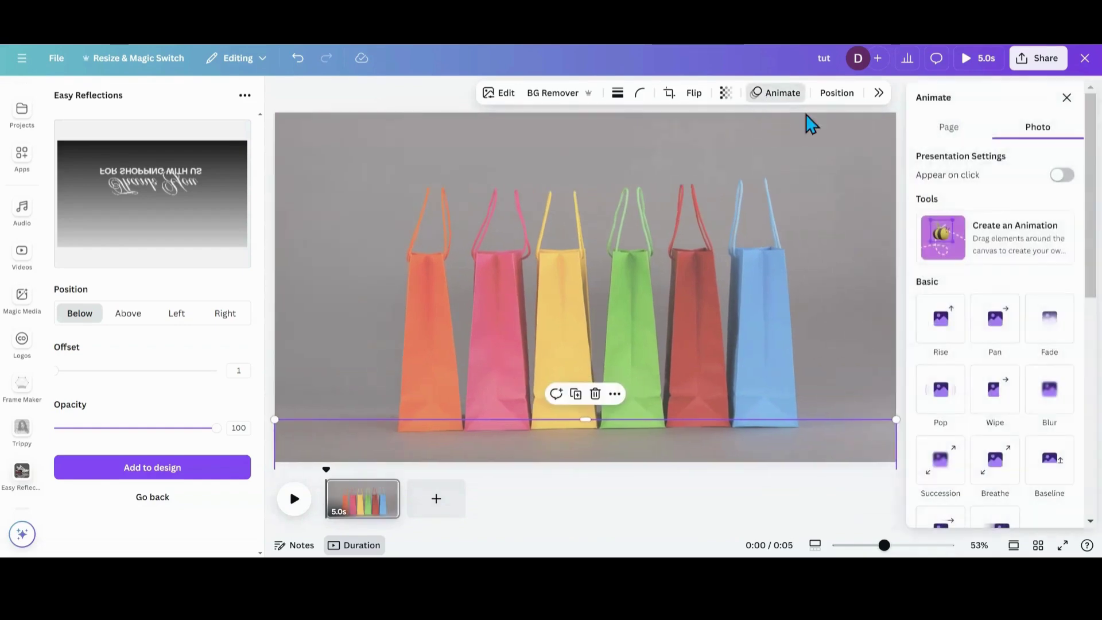
{"action": "left_click", "coordinate": [1001, 241]}
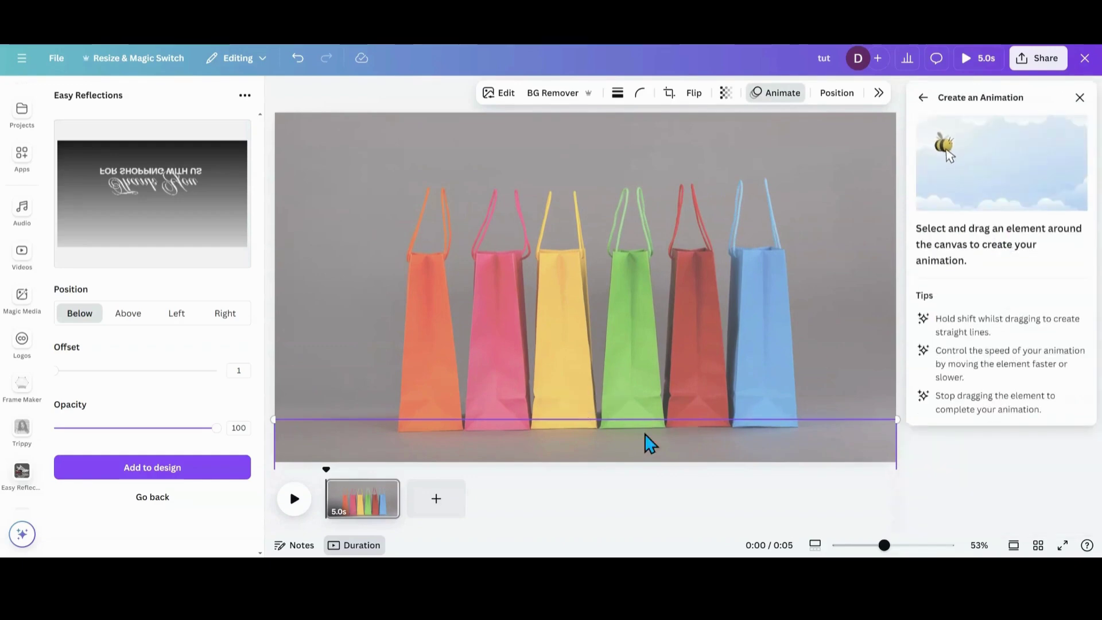
{"action": "left_click_drag", "start_coordinate": [613, 421], "coordinate": [638, 194]}
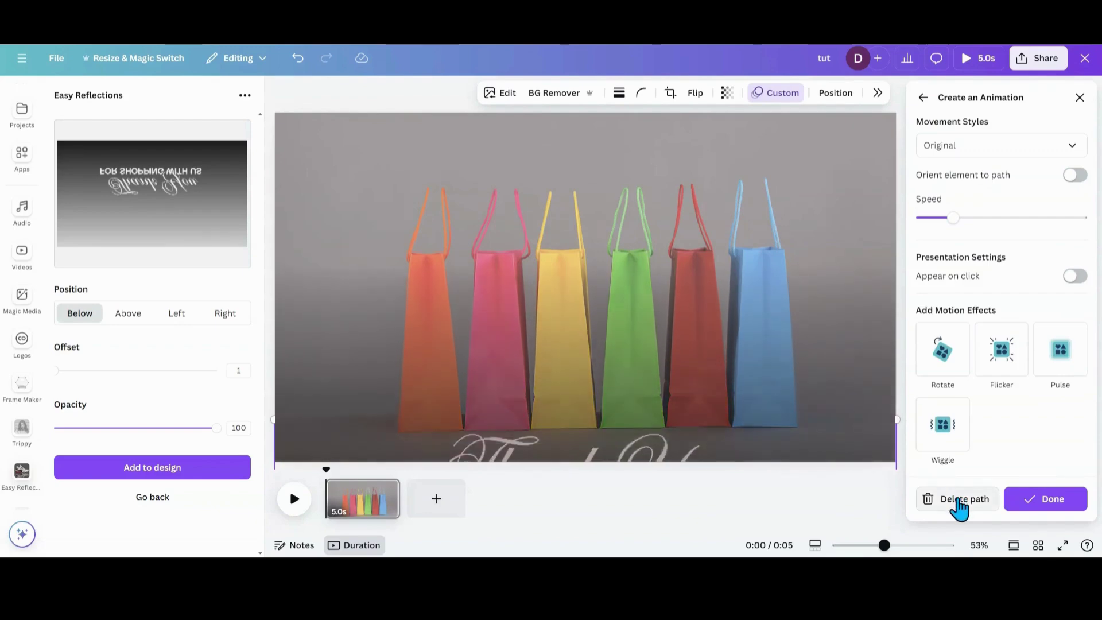
{"action": "left_click", "coordinate": [957, 500]}
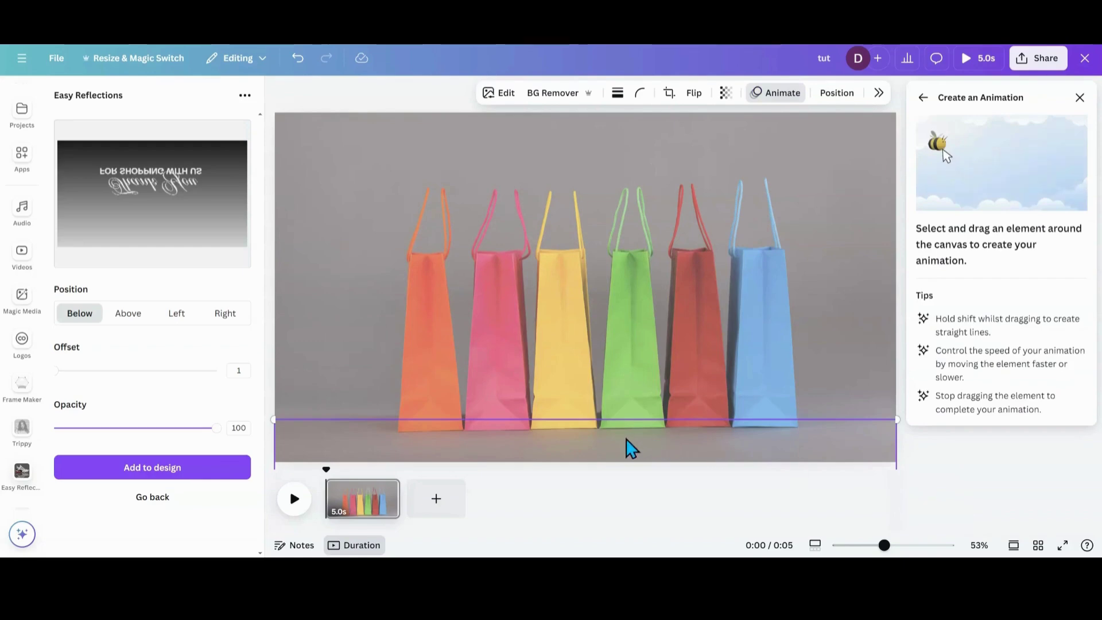
{"action": "left_click_drag", "start_coordinate": [623, 438], "coordinate": [626, 170]}
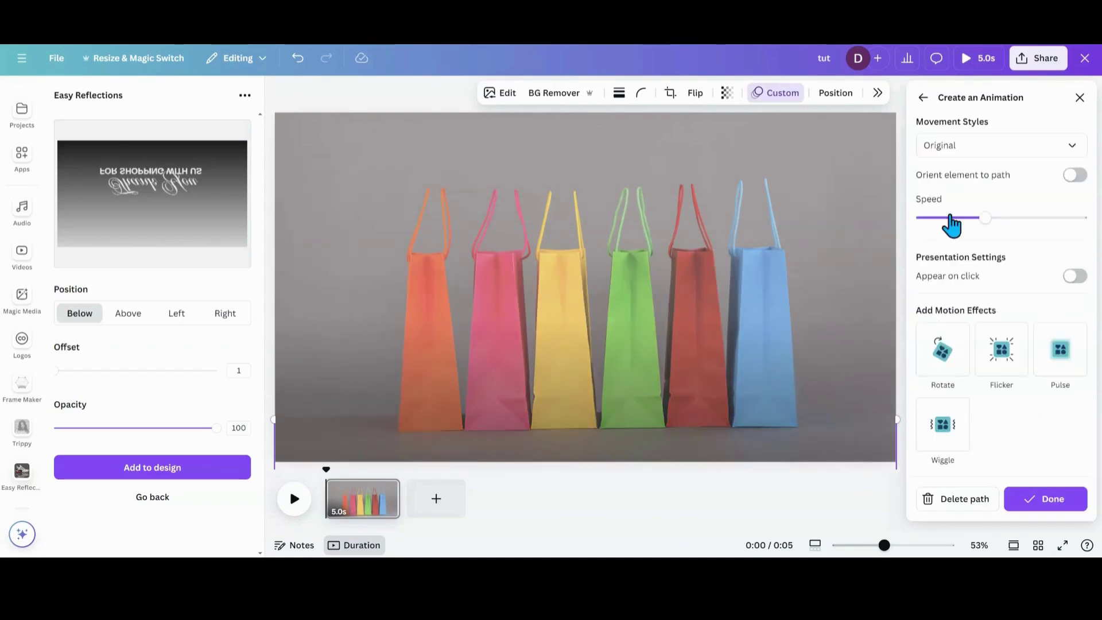
{"action": "left_click", "coordinate": [1070, 152]}
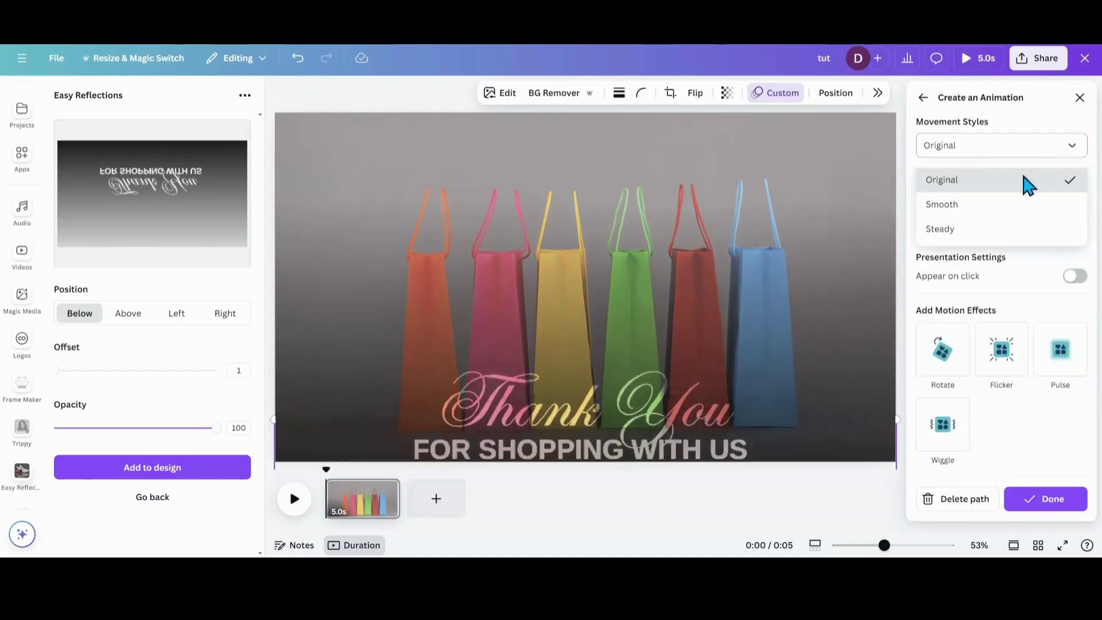
{"action": "left_click", "coordinate": [1008, 228]}
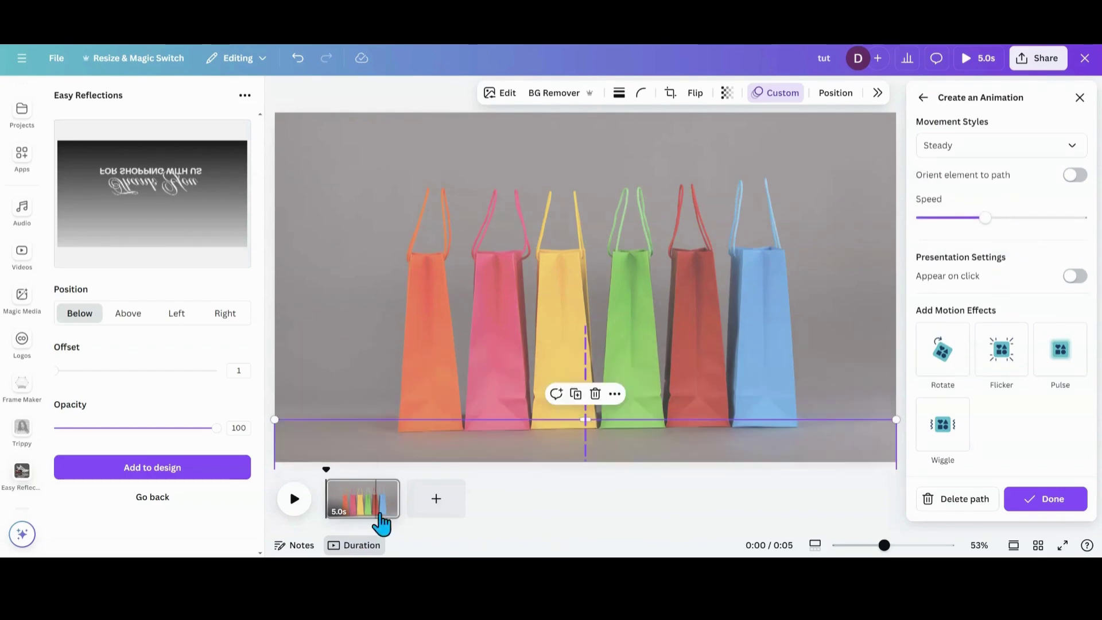
- Extend the page's duration to 7.4 seconds and set the overlay's animation speed slightly above the middle of its range
{"action": "mouse_move", "coordinate": [394, 502]}
{"action": "left_click_drag", "start_coordinate": [395, 501], "coordinate": [430, 498]}
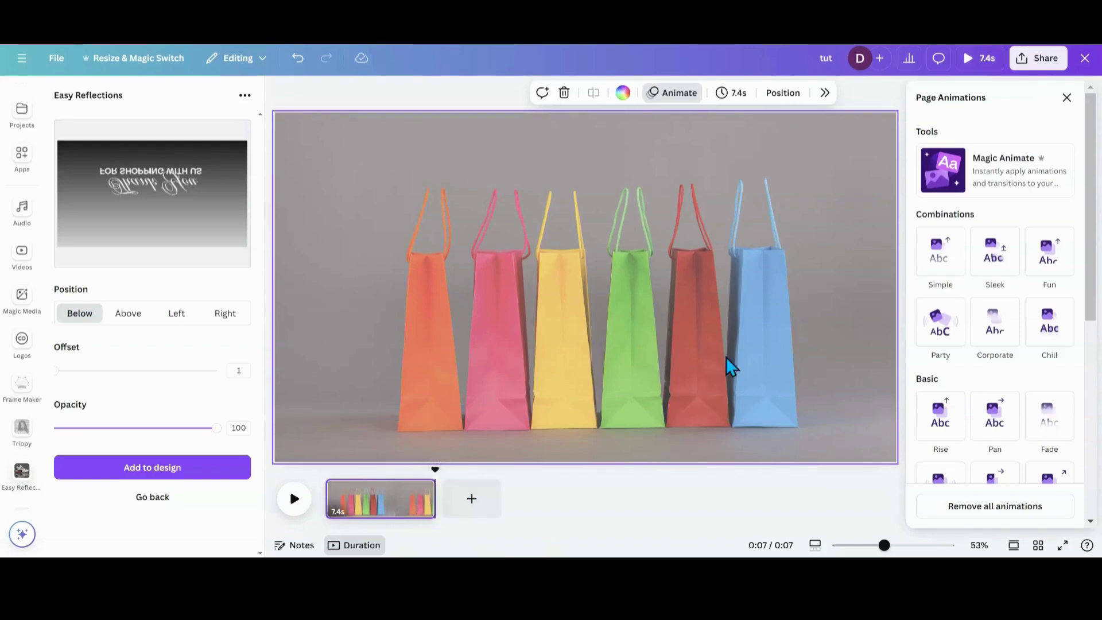
{"action": "left_click", "coordinate": [635, 445]}
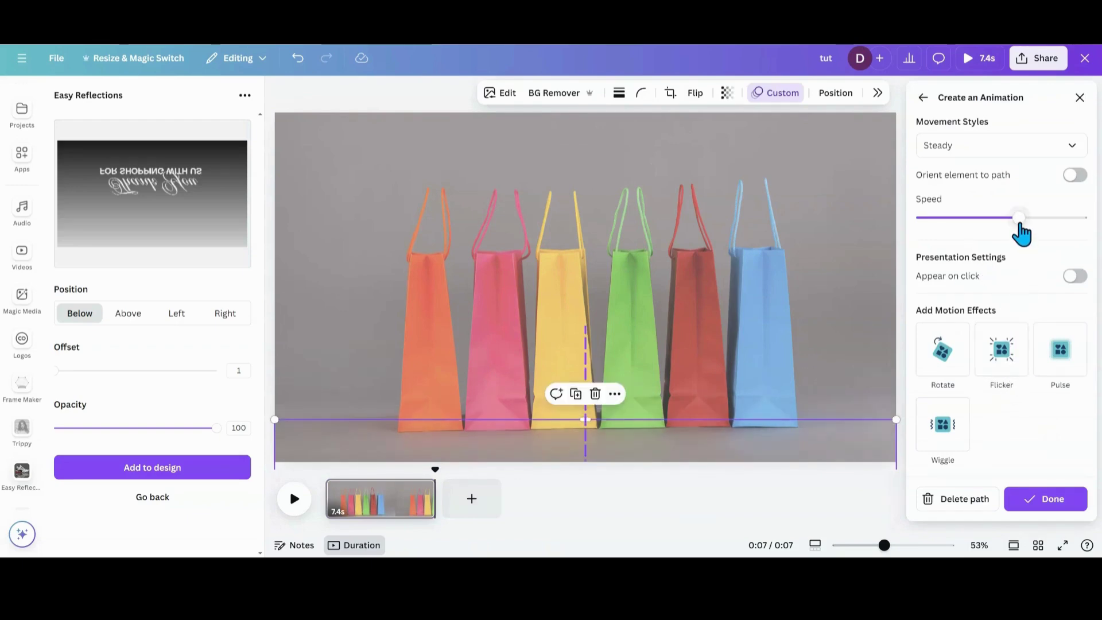
{"action": "left_click_drag", "start_coordinate": [1019, 218], "coordinate": [1004, 227]}
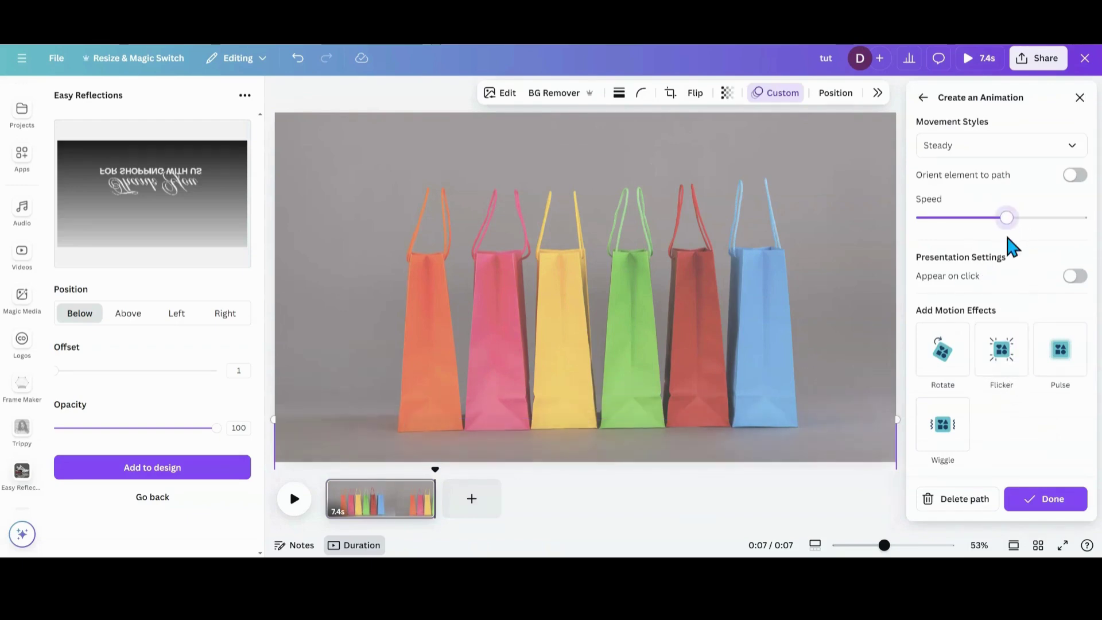
{"action": "left_click", "coordinate": [1021, 499]}
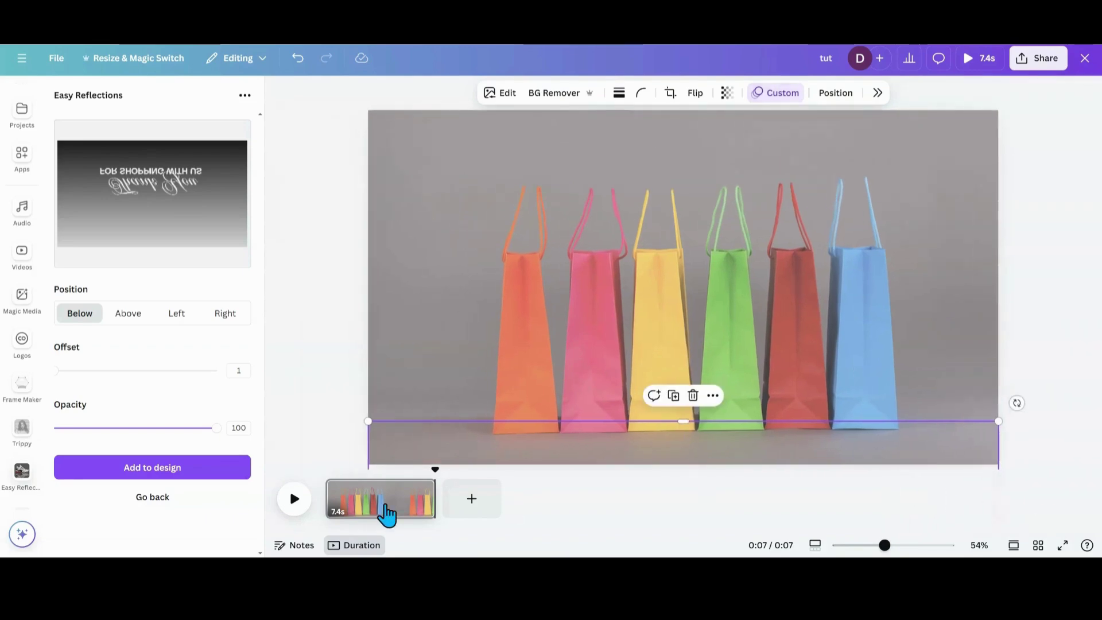
- Play the page from its beginning to preview the "Thank You" overlay rising over the shopping bags
{"action": "left_click", "coordinate": [328, 502]}
{"action": "left_click", "coordinate": [299, 509]}
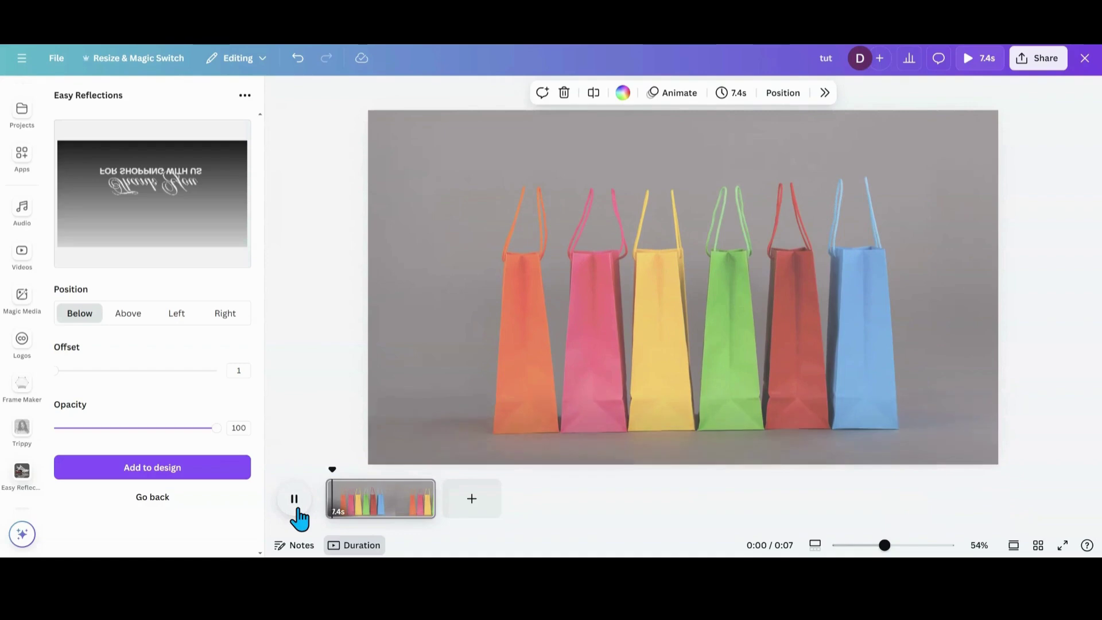